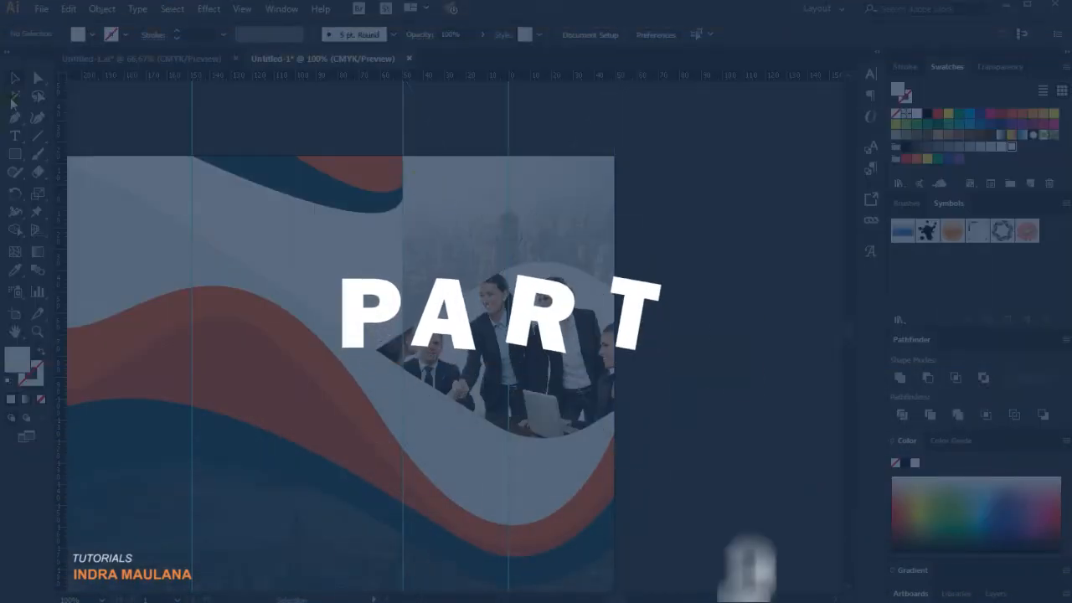
# Create a new layer named text above Layer 1 and lock Layer 1.
pyautogui.press('t')
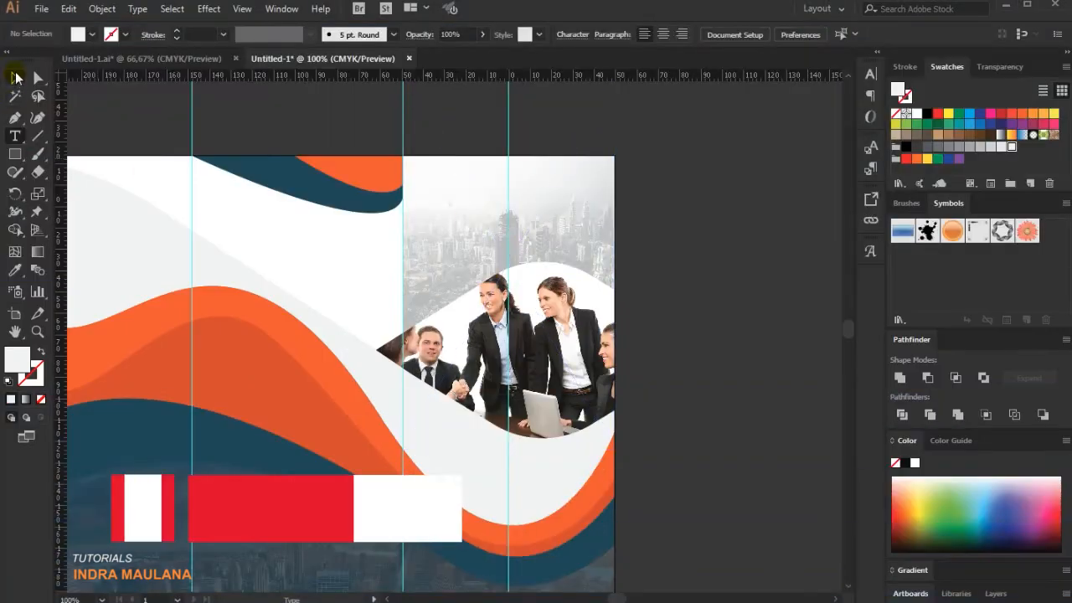
pyautogui.click(15, 77)
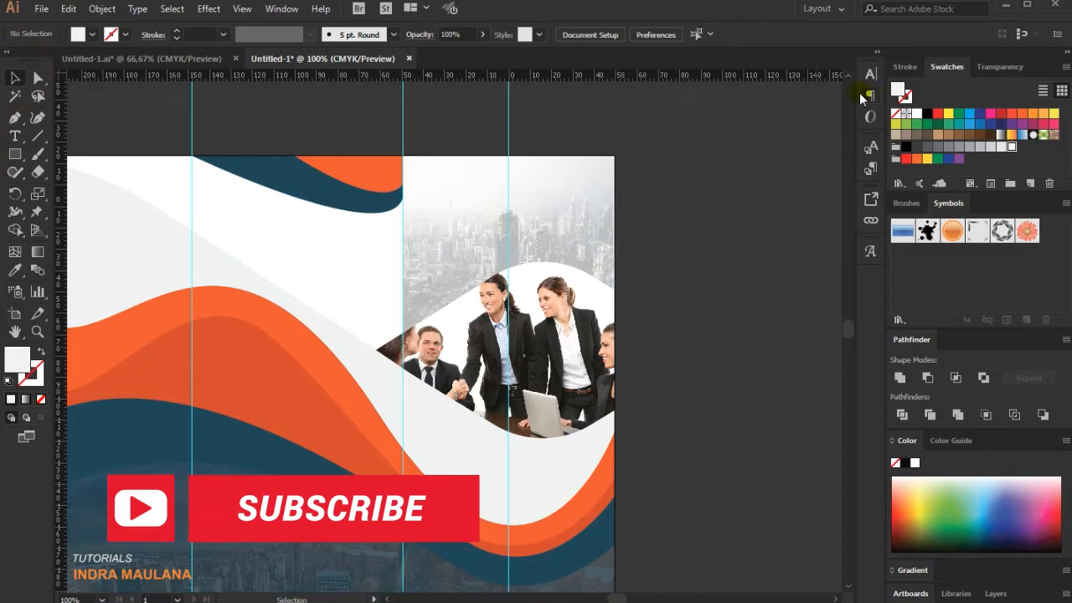
pyautogui.press('F7')
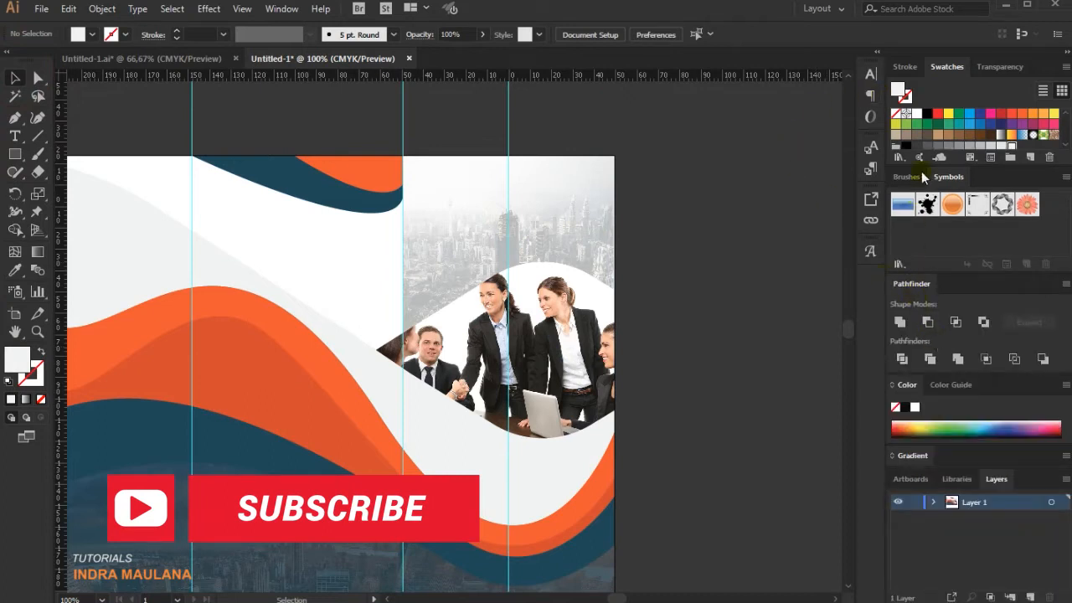
pyautogui.click(999, 484)
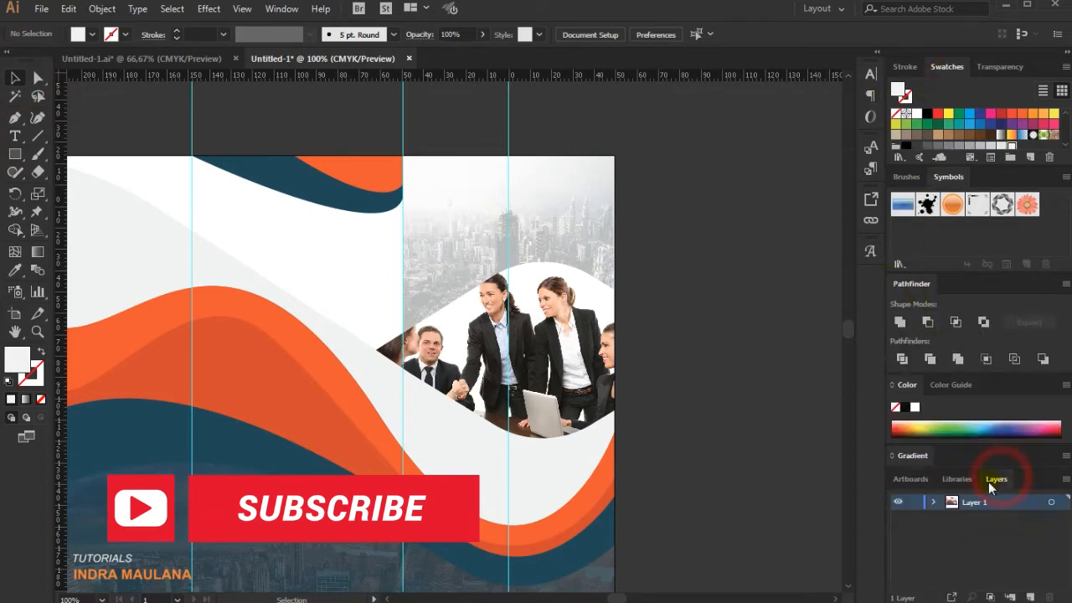
pyautogui.click(1035, 596)
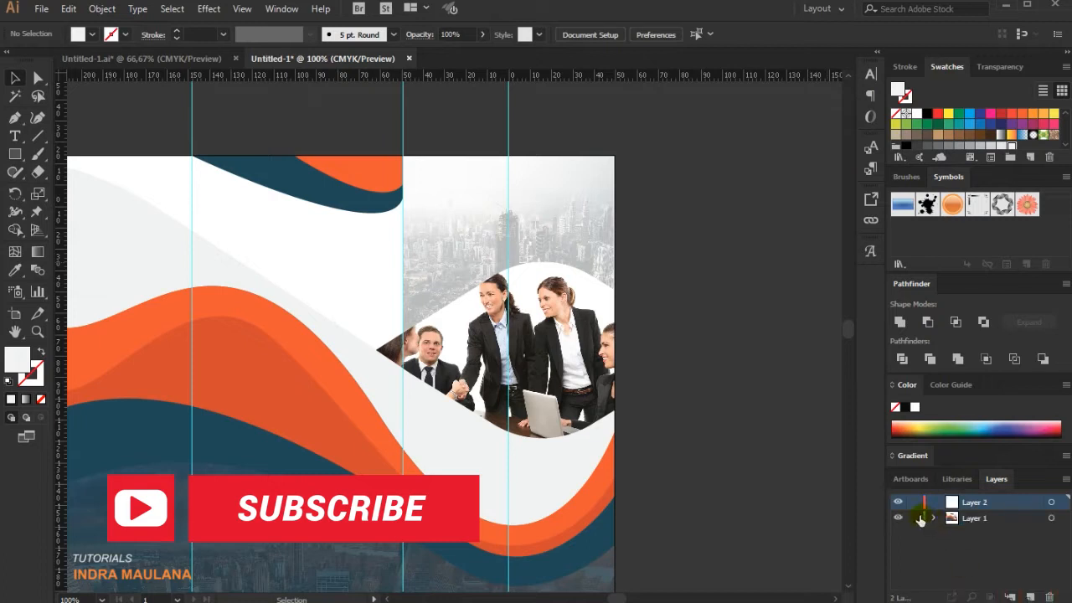
pyautogui.doubleClick(970, 503)
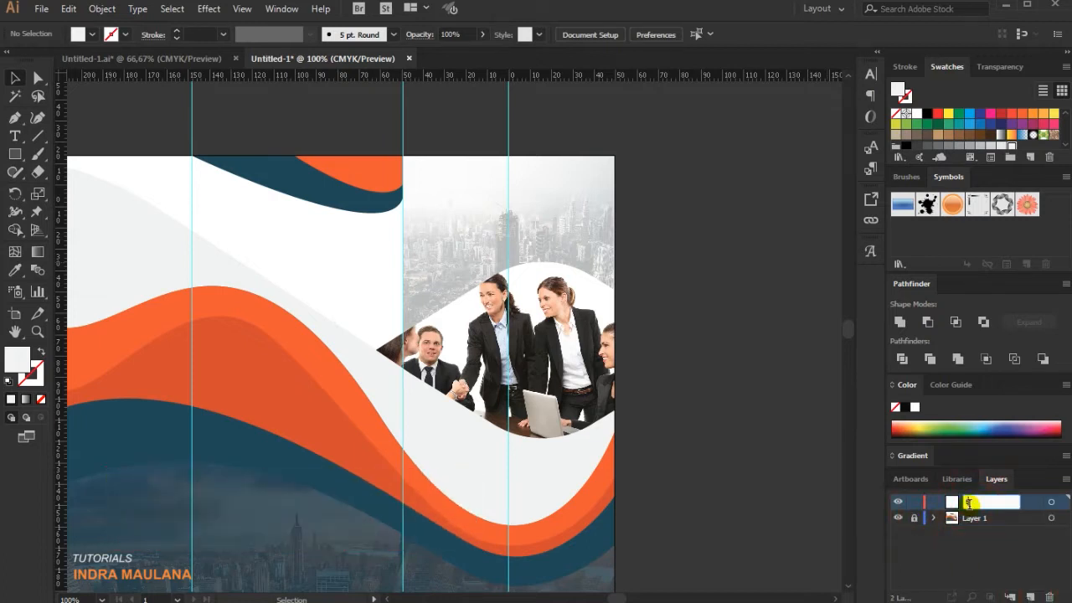
pyautogui.press('Return')
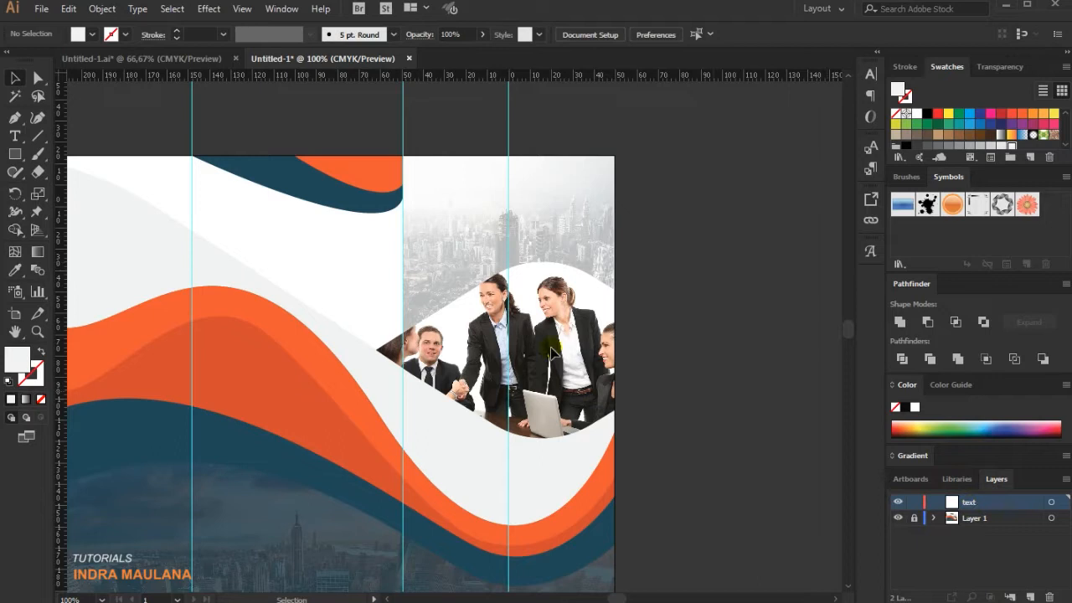
# Add the title BROCHURE over the city photo on the front cover and scale it to about 37 pt.
pyautogui.click(15, 135)
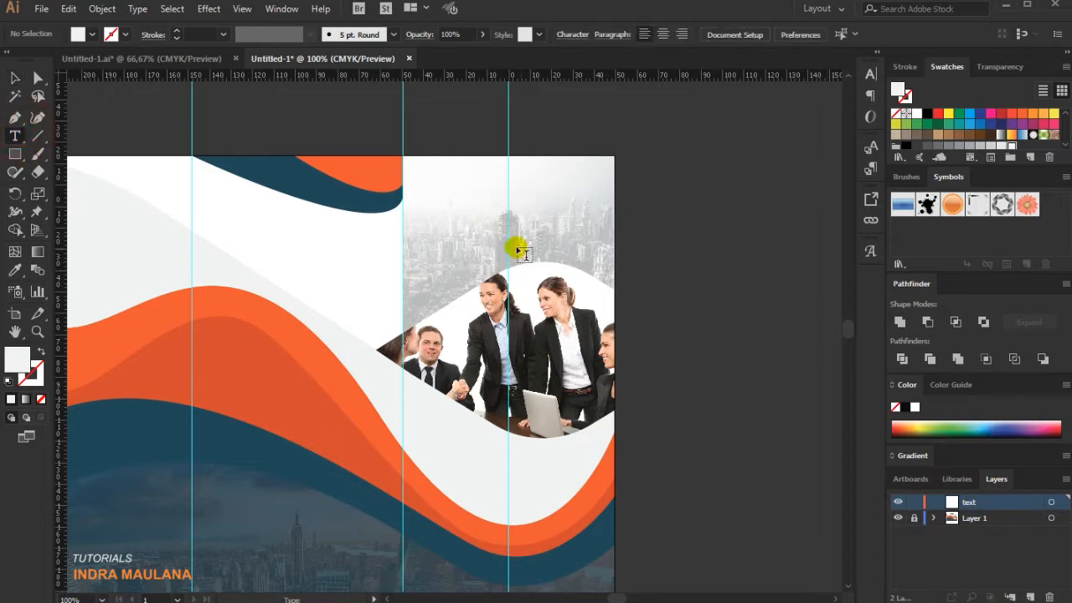
pyautogui.click(465, 192)
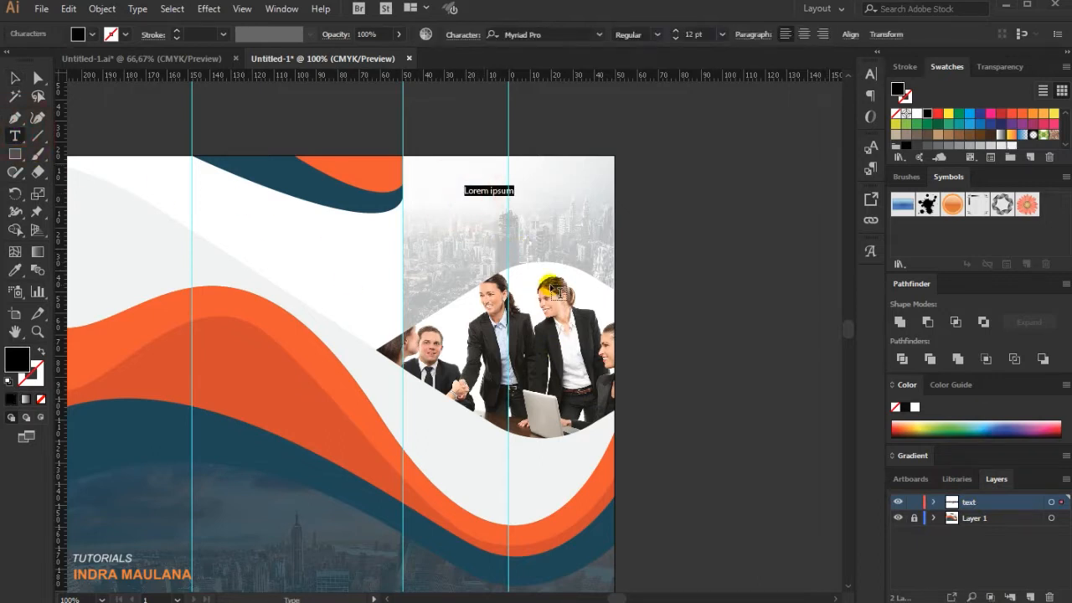
pyautogui.write('BROCHURE')
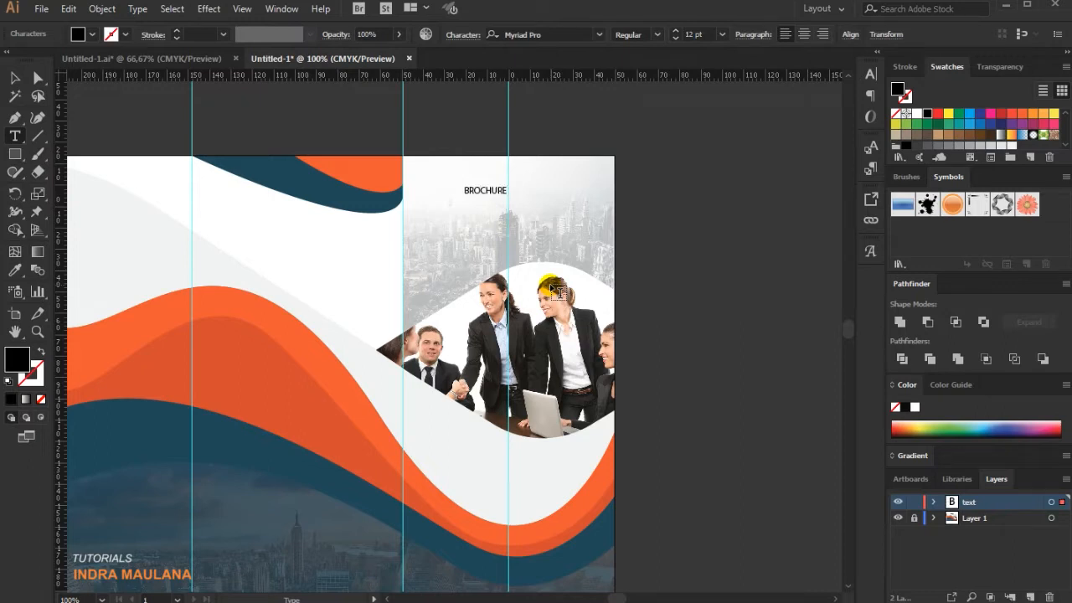
pyautogui.scroll(1, 557, 291)
pyautogui.click(16, 77)
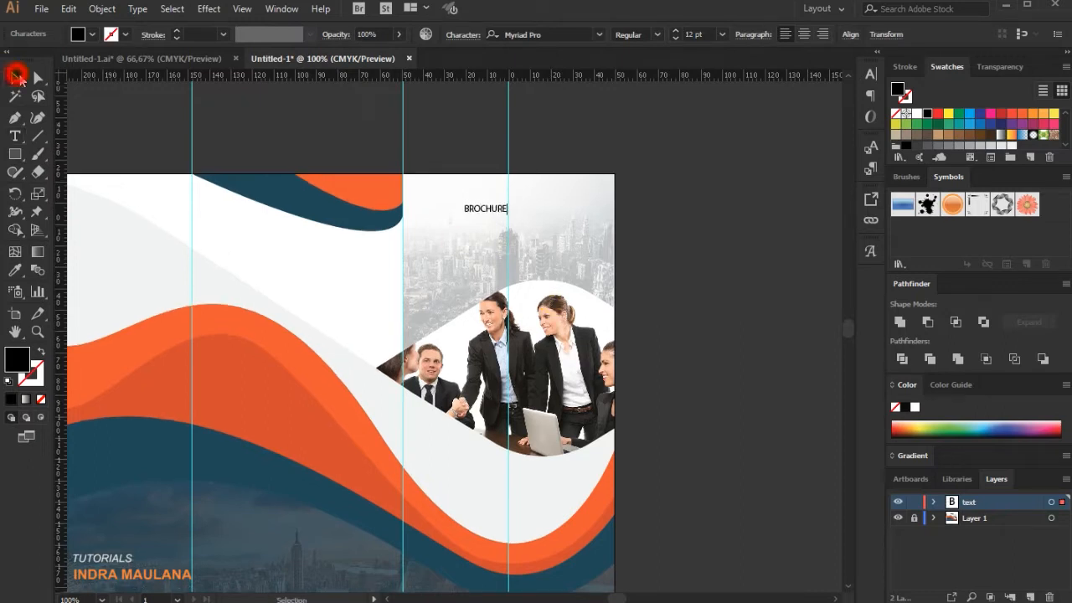
pyautogui.click(490, 208)
pyautogui.moveTo(508, 214); pyautogui.dragTo(578, 240)
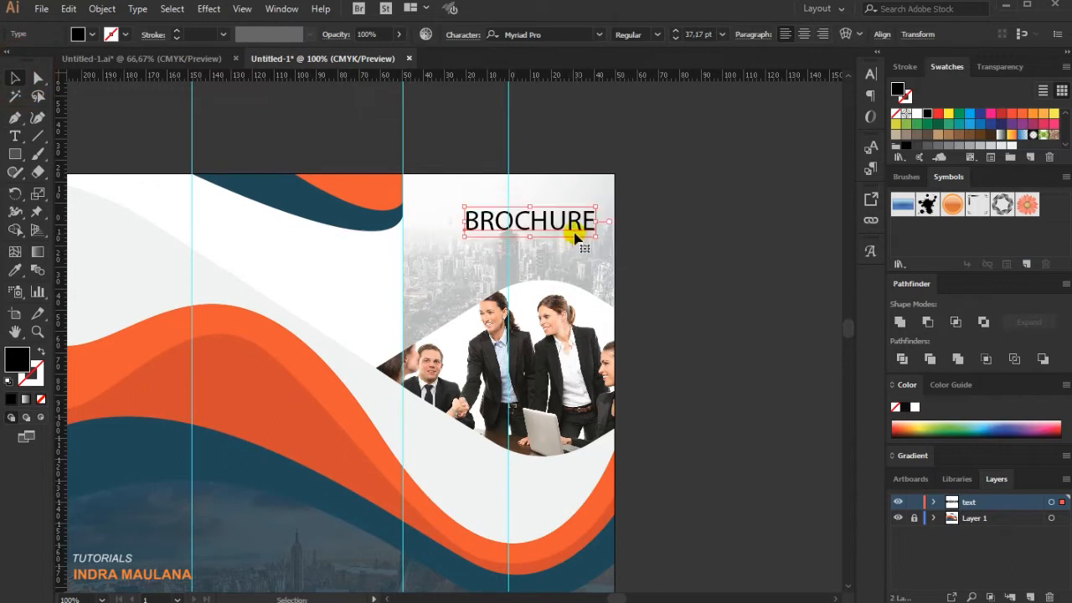
# Recolour the BROCHURE title by sampling the bright orange swatch square beside the artboard.
pyautogui.scroll(-1, 718, 201)
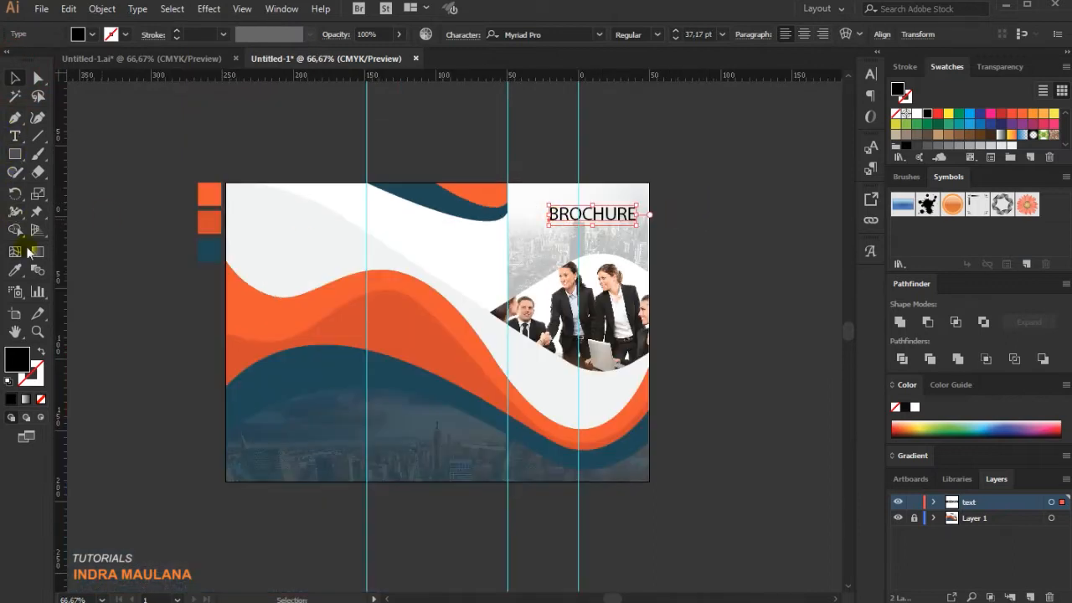
pyautogui.click(18, 270)
pyautogui.click(210, 194)
pyautogui.click(15, 77)
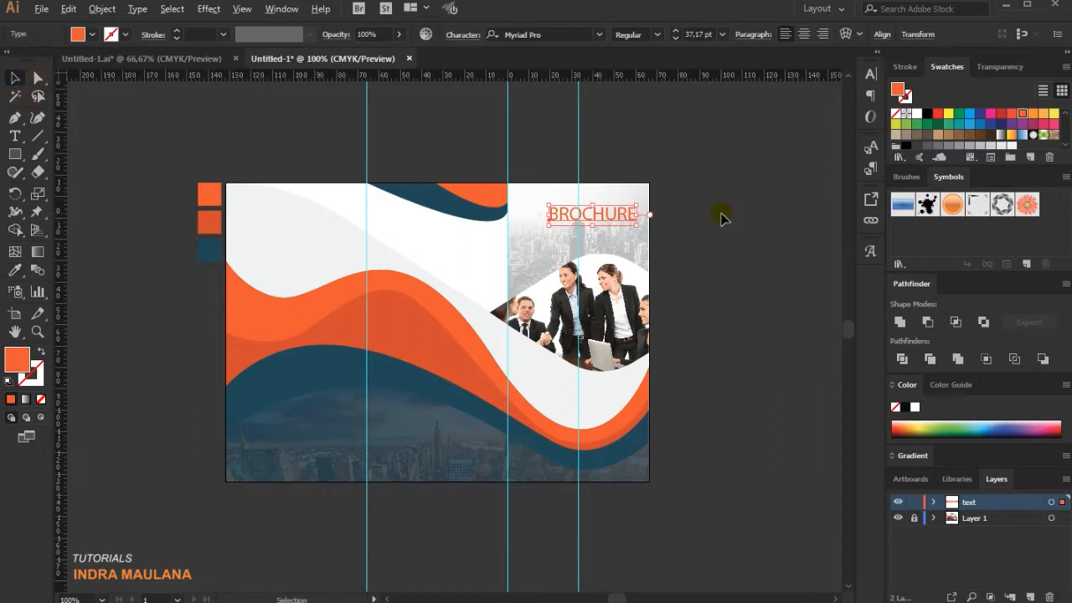
# Move the BROCHURE title horizontally about 7.5 mm towards the cover's outer edge.
pyautogui.scroll(1, 718, 215)
pyautogui.click(659, 216)
pyautogui.scroll(1, 653, 215)
pyautogui.moveTo(520, 214); pyautogui.dragTo(545, 214)
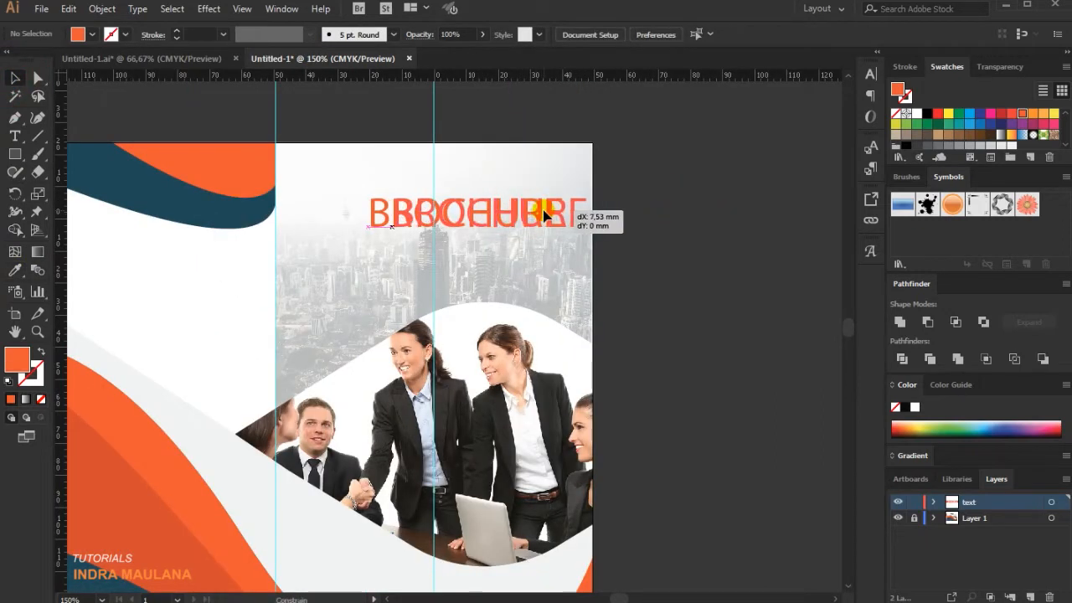
# Move the clipped business team photo down about 14 mm and scale it slightly smaller from its outer corner.
pyautogui.scroll(-1, 745, 214)
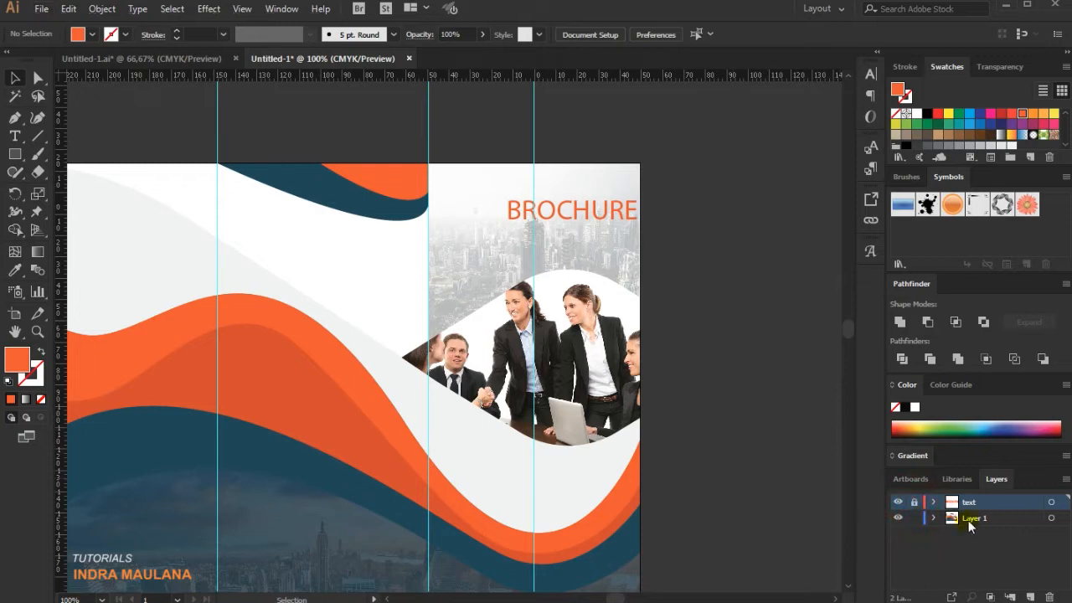
pyautogui.moveTo(670, 395); pyautogui.dragTo(545, 354)
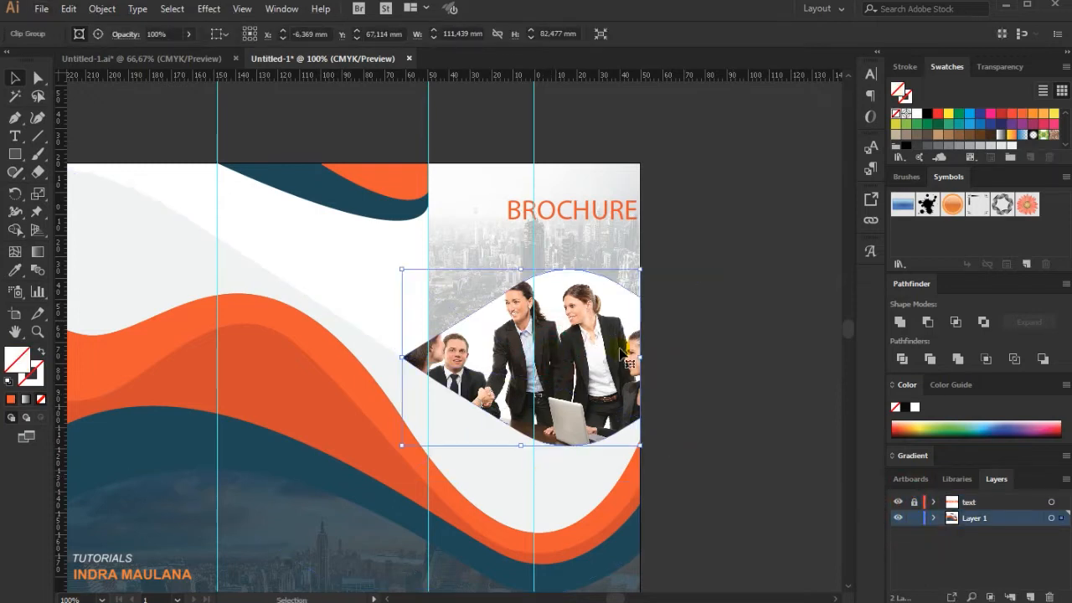
pyautogui.hotkey('shift', 'Down')
pyautogui.hotkey('shift', 'Down')
pyautogui.hotkey('shift', 'Down')
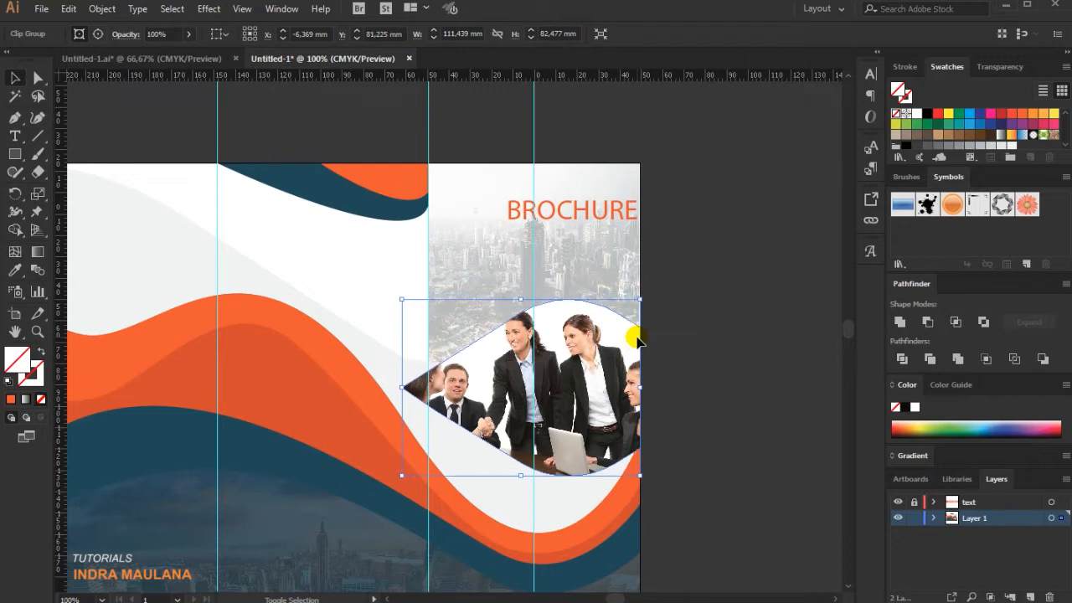
pyautogui.hotkey('shift', 'Down')
pyautogui.hotkey('shift', 'Up')
pyautogui.moveTo(402, 298); pyautogui.dragTo(409, 305)
pyautogui.click(739, 330)
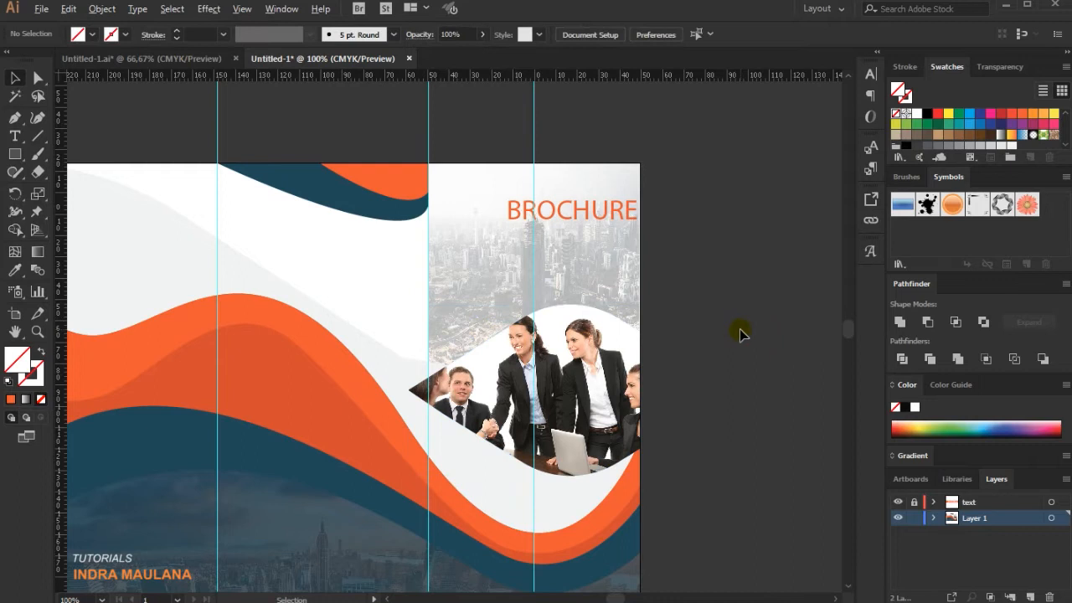
# Reshape the light grey wave by moving its anchor point near the team photo downward.
pyautogui.scroll(-1, 739, 330)
pyautogui.scroll(1, 505, 320)
pyautogui.click(521, 378)
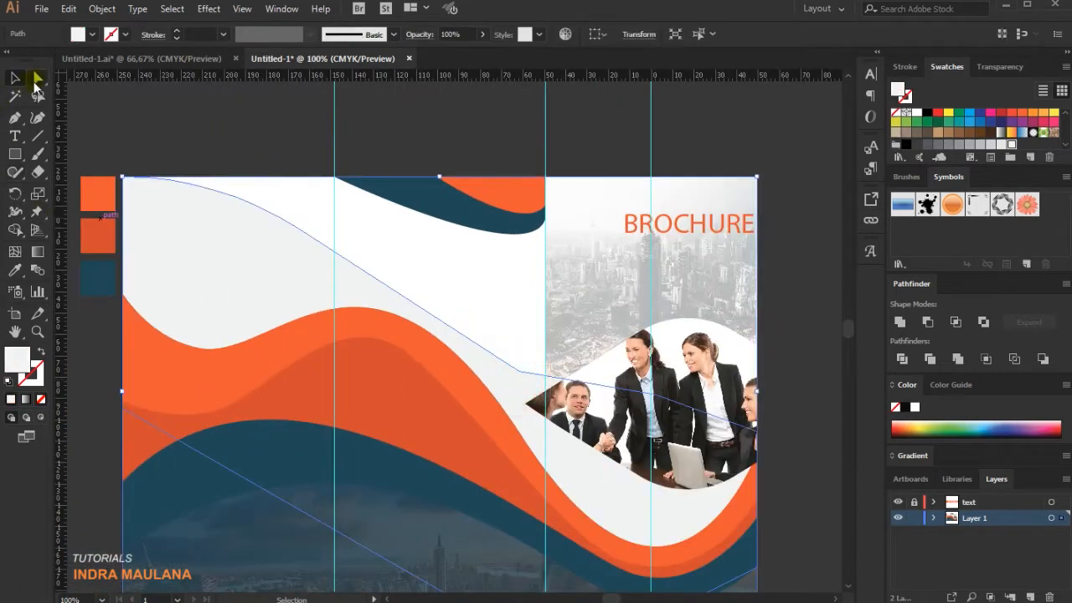
pyautogui.click(38, 77)
pyautogui.moveTo(519, 371); pyautogui.dragTo(527, 407)
pyautogui.click(336, 161)
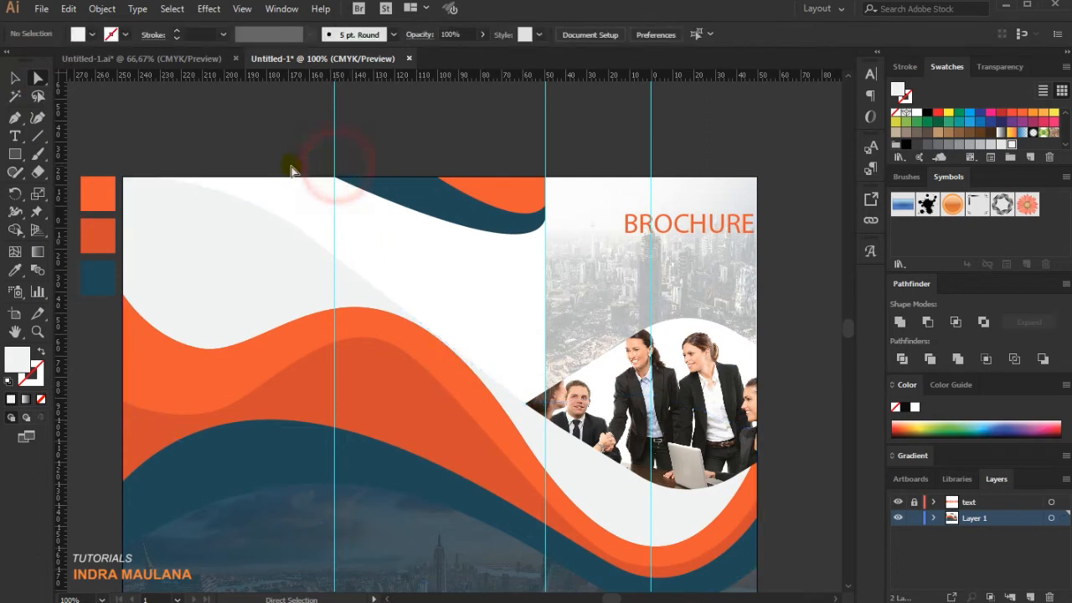
# Make the text layer active and unlocked, and lock Layer 1.
pyautogui.hscroll(2, 251, 172)
pyautogui.scroll(-1, 191, 178)
pyautogui.click(15, 78)
pyautogui.click(796, 158)
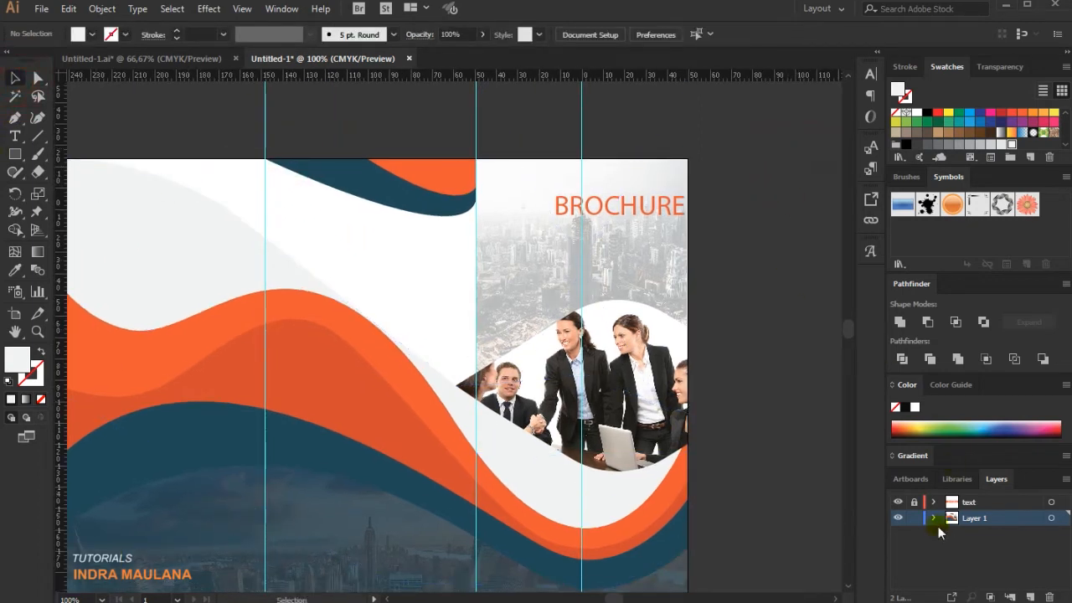
pyautogui.click(967, 503)
pyautogui.click(914, 502)
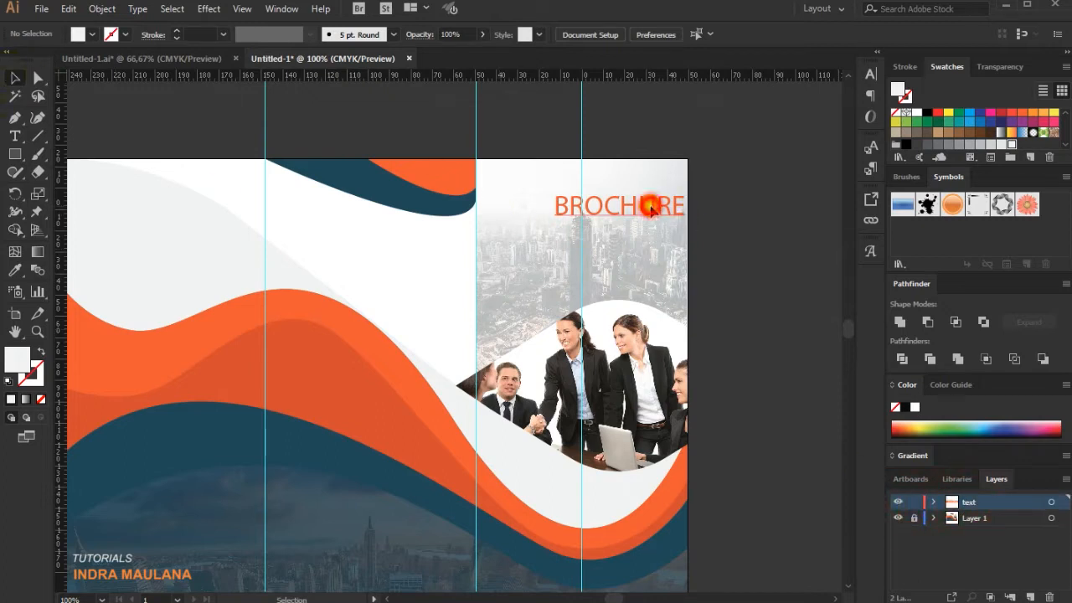
# Set the BROCHURE title to Bold and nudge it left so it fits inside the cover.
pyautogui.click(678, 206)
pyautogui.click(657, 35)
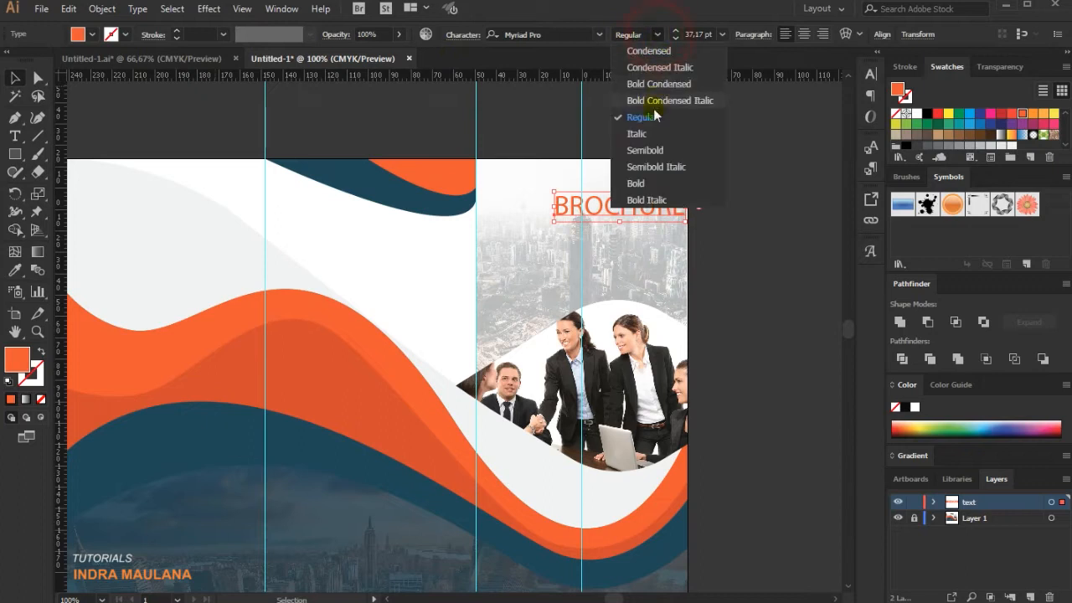
pyautogui.click(656, 182)
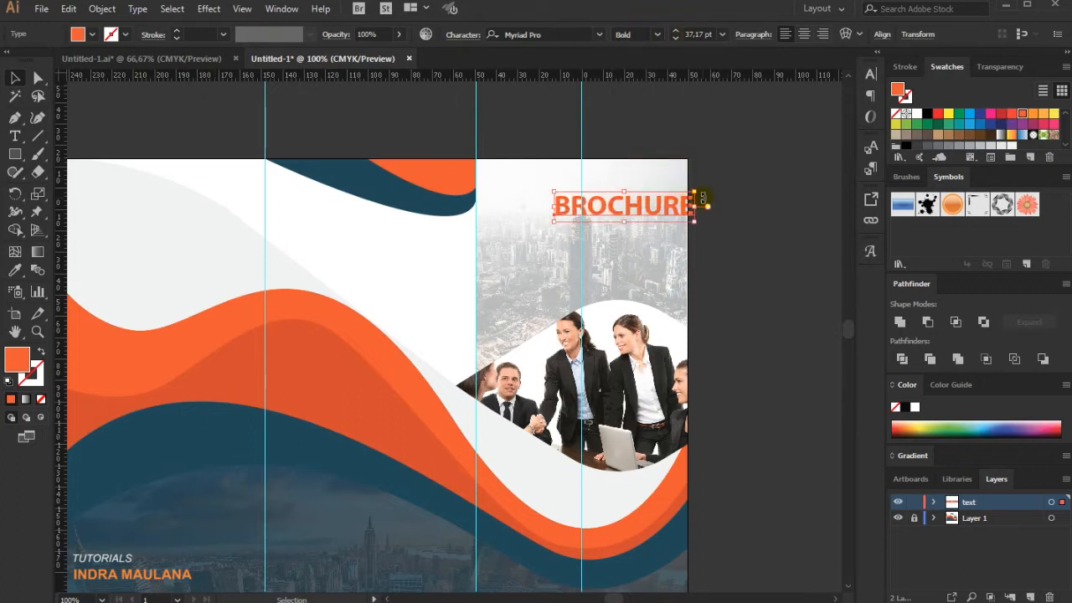
pyautogui.hotkey('shift', 'Left')
pyautogui.hotkey('shift', 'Left')
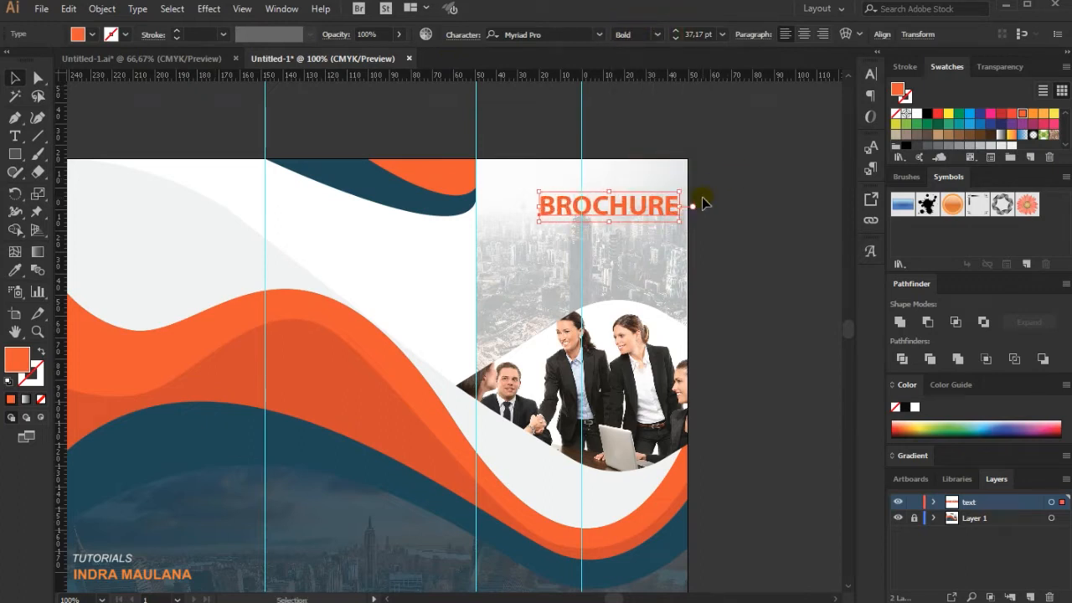
# Place a vertical guide at the right end of the BROCHURE title and nudge the title against it.
pyautogui.click(703, 202)
pyautogui.moveTo(61, 136); pyautogui.dragTo(681, 238)
pyautogui.click(733, 182)
pyautogui.click(669, 206)
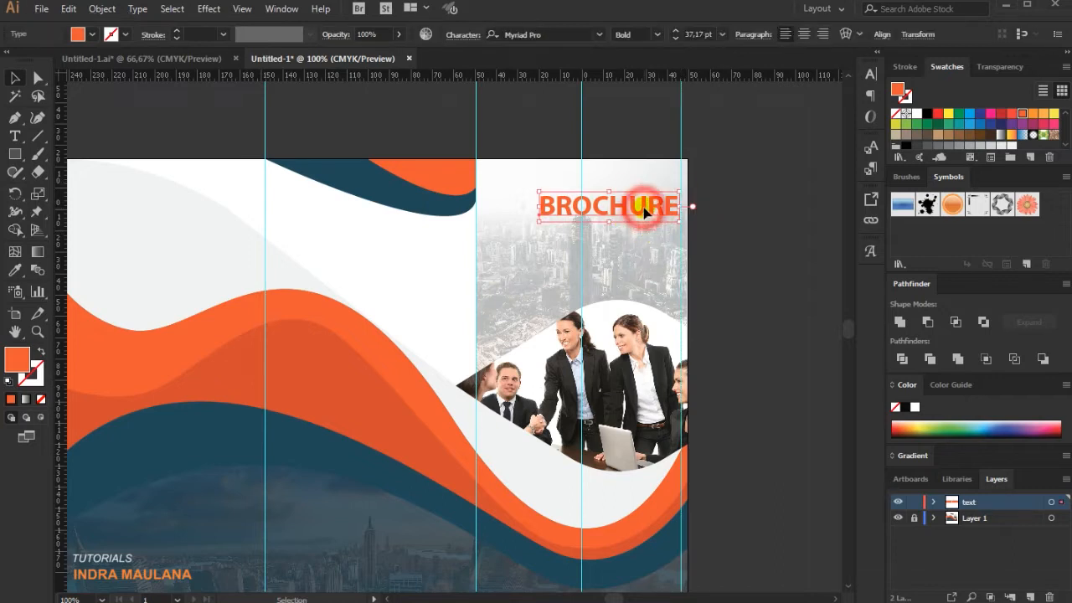
pyautogui.press('Right')
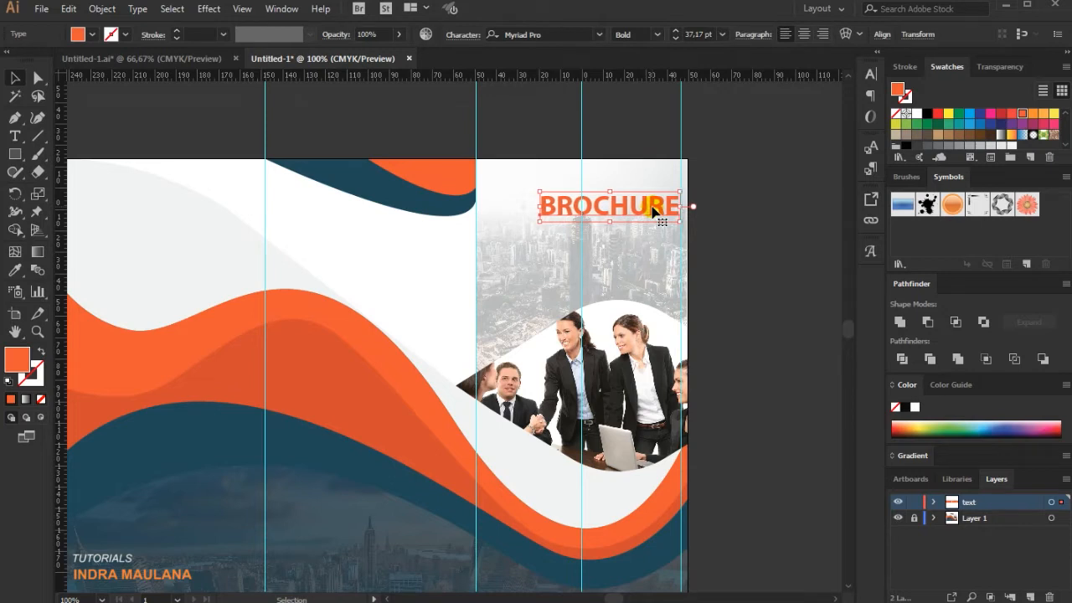
# Duplicate the BROCHURE title directly below the original and replace the copy's text with design.
pyautogui.moveTo(655, 201); pyautogui.dragTo(656, 230)
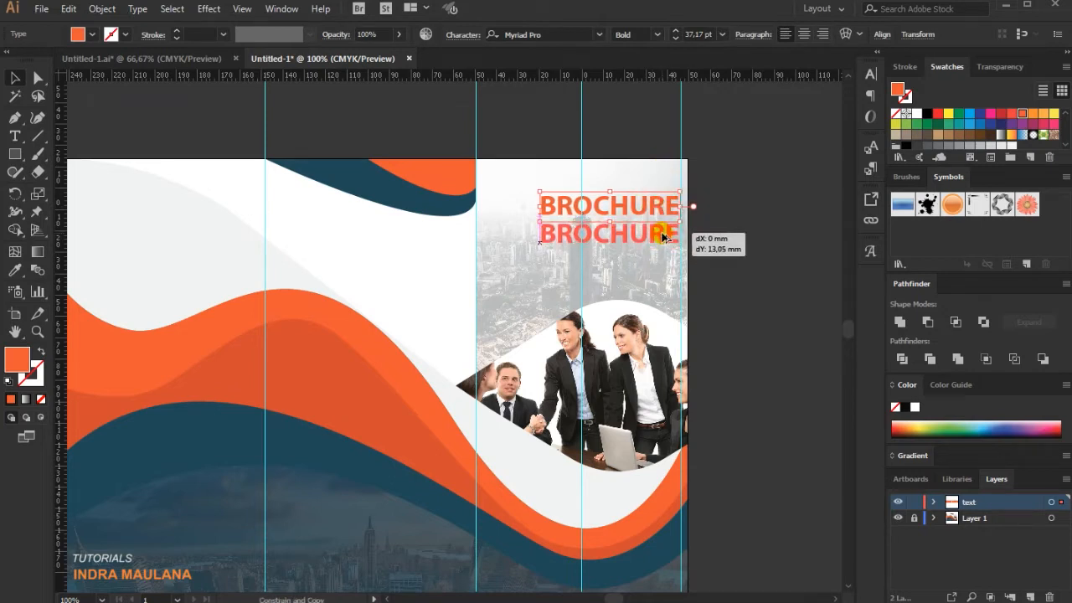
pyautogui.click(15, 136)
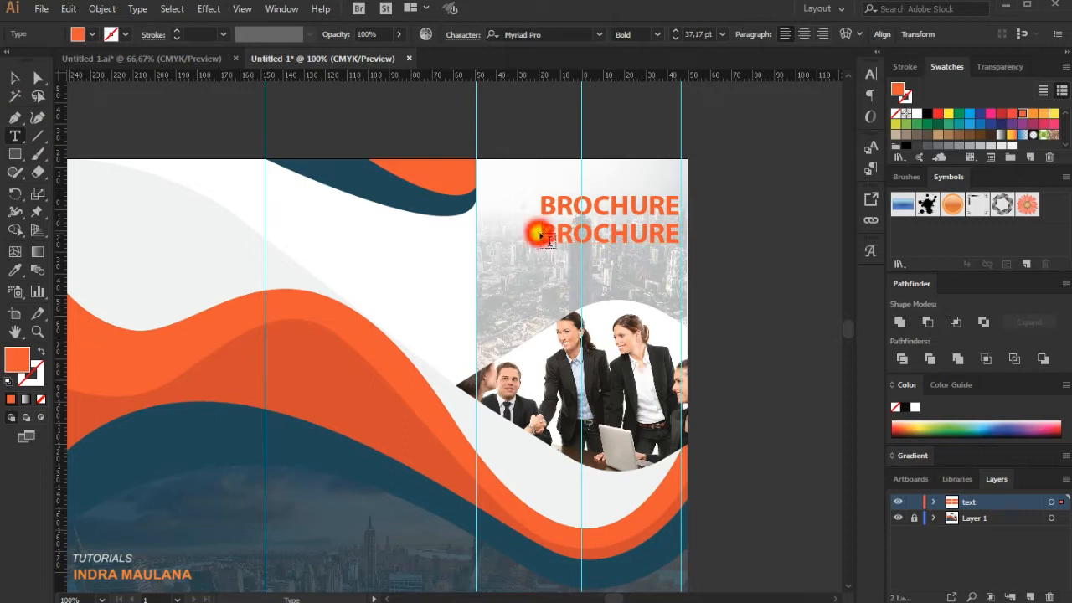
pyautogui.click(544, 234)
pyautogui.moveTo(543, 233); pyautogui.dragTo(821, 240)
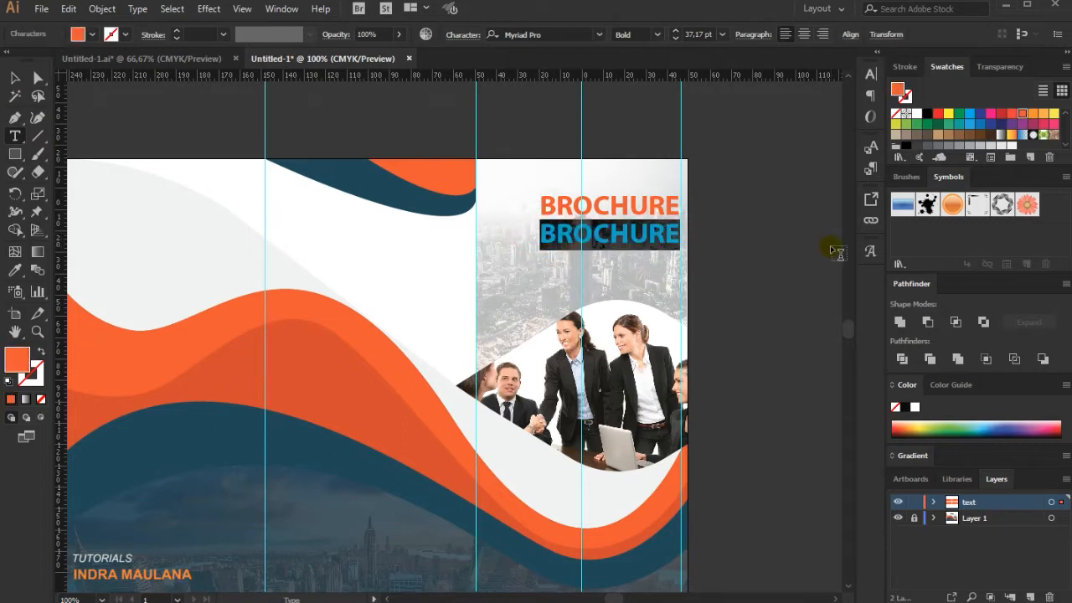
pyautogui.write('design')
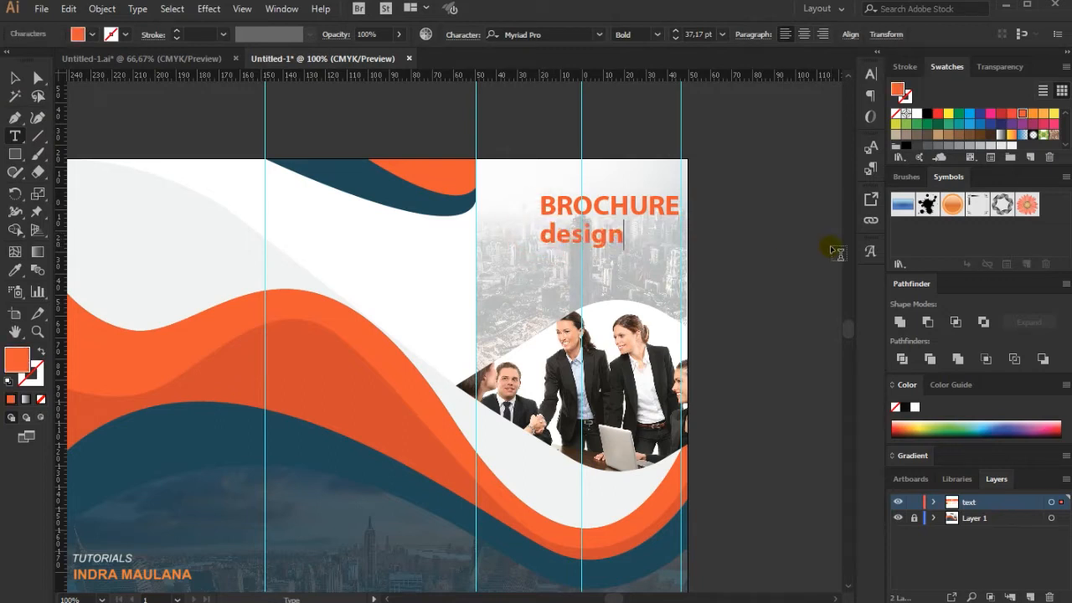
# Convert the second title line to uppercase and align its right end with the outer vertical guide.
pyautogui.click(13, 78)
pyautogui.click(138, 9)
pyautogui.moveTo(329, 243)
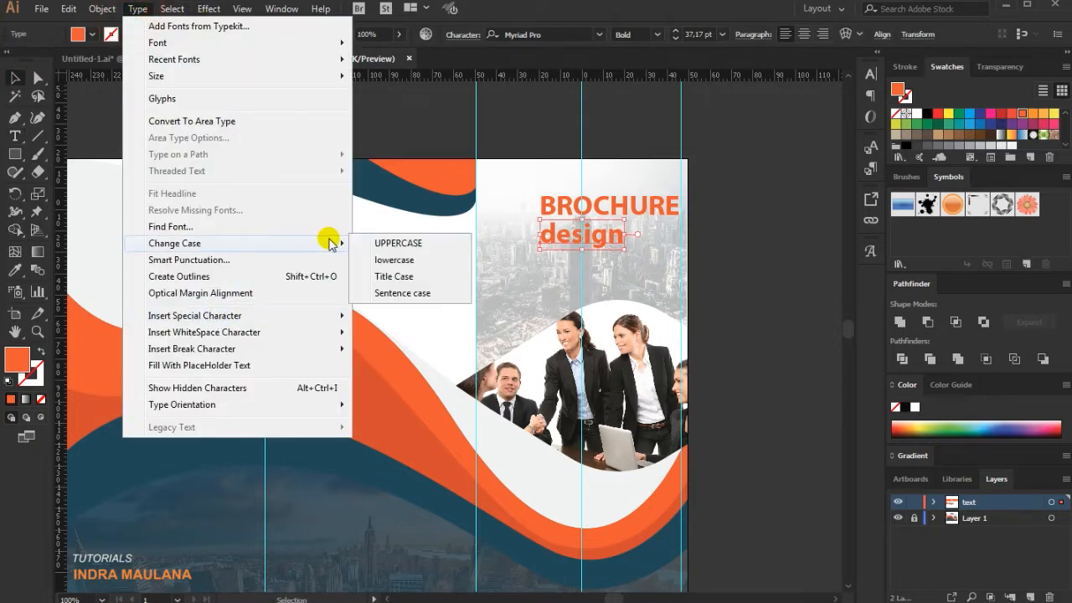
pyautogui.click(397, 242)
pyautogui.moveTo(608, 239); pyautogui.dragTo(657, 242)
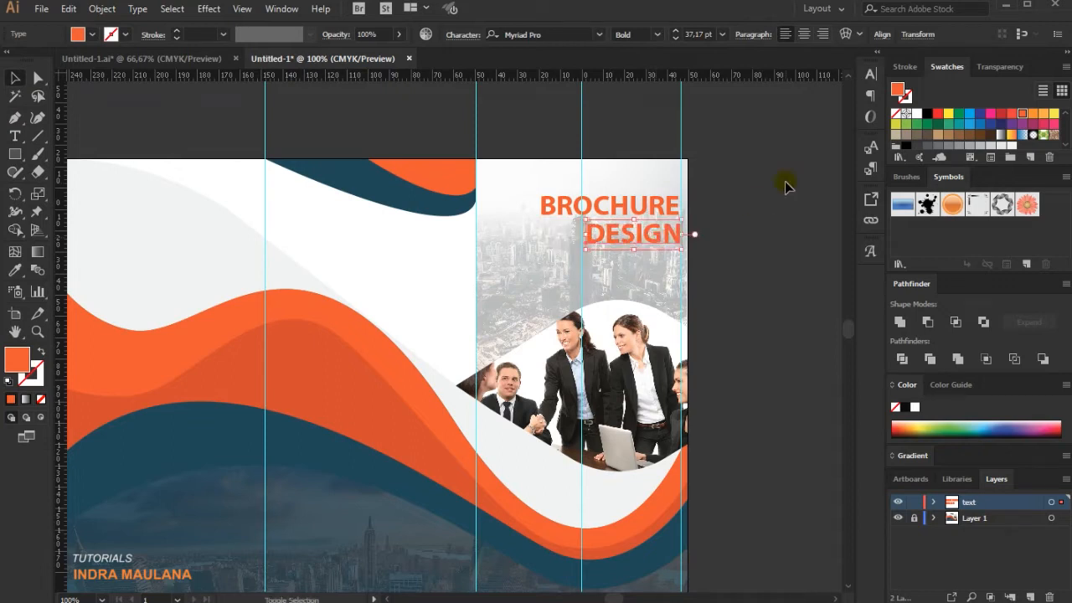
pyautogui.click(753, 184)
pyautogui.scroll(1, 742, 187)
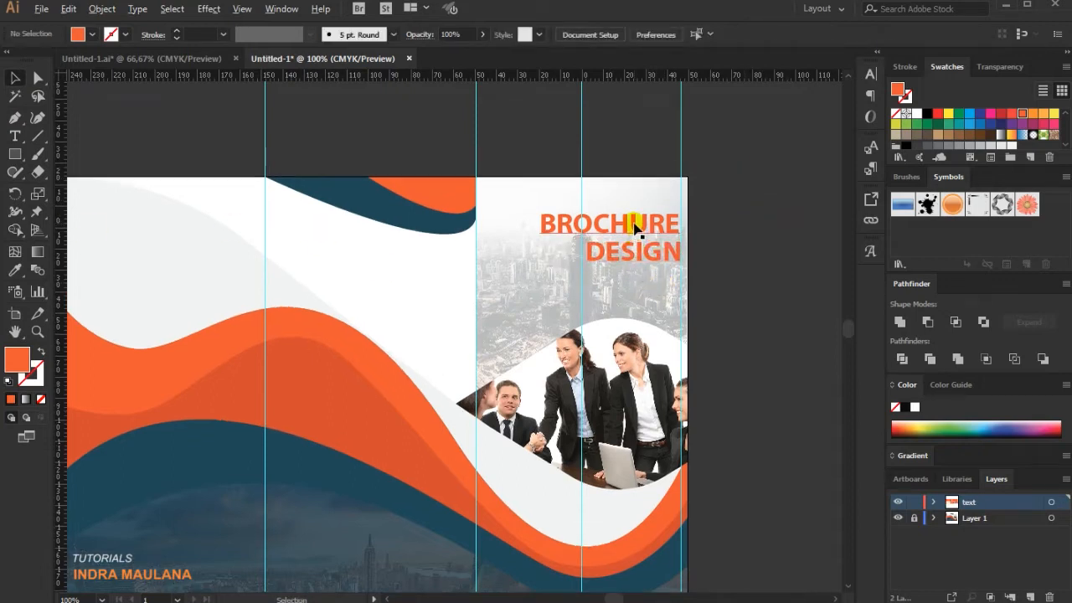
# Duplicate the BROCHURE title directly above the original and replace the copy's text with creative.
pyautogui.moveTo(634, 224); pyautogui.dragTo(639, 204)
pyautogui.click(15, 137)
pyautogui.moveTo(542, 199); pyautogui.dragTo(817, 203)
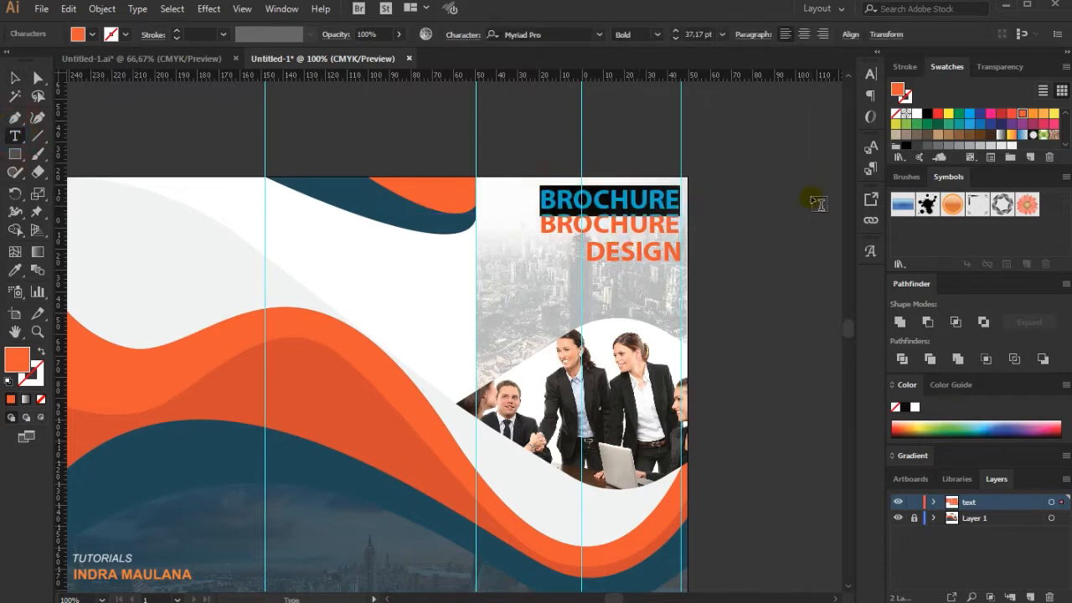
pyautogui.write('creati')
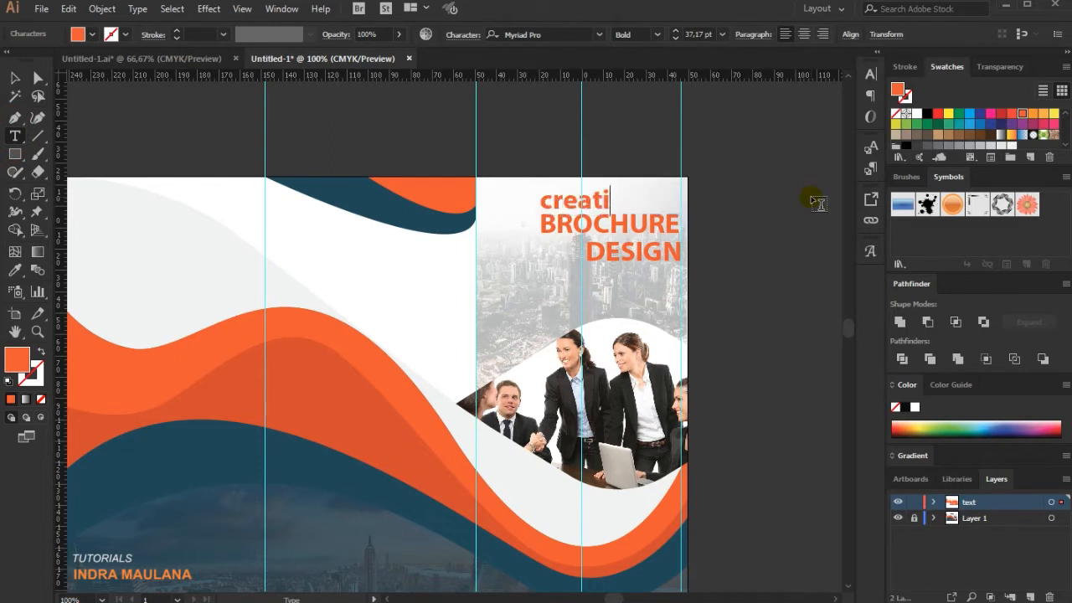
pyautogui.write('ve')
pyautogui.click(12, 76)
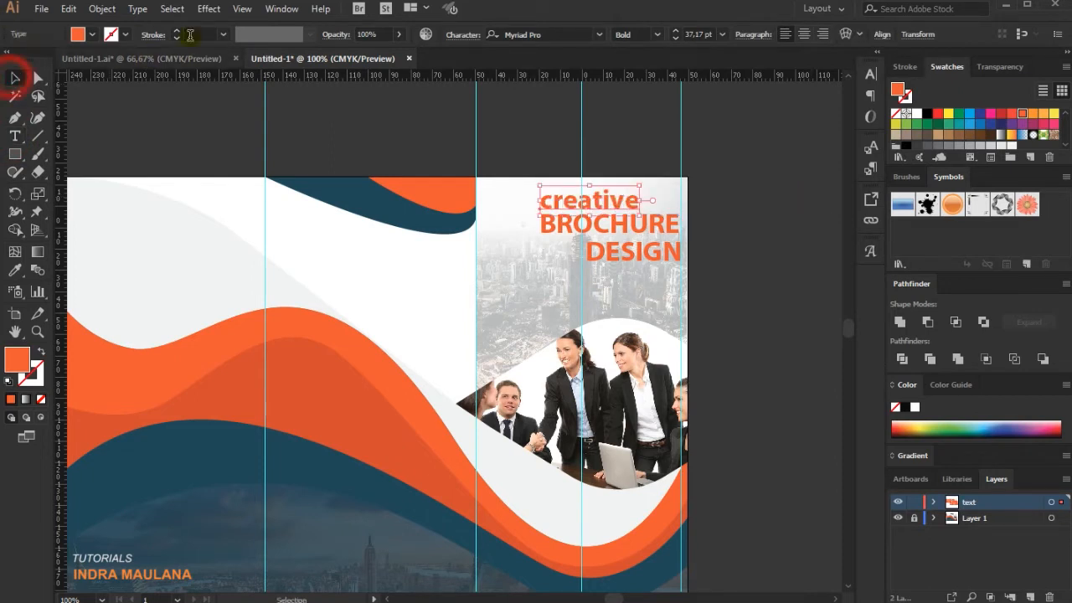
# Convert the creative line to uppercase and restyle it in Regular weight with a dark gray fill.
pyautogui.click(138, 8)
pyautogui.moveTo(293, 243)
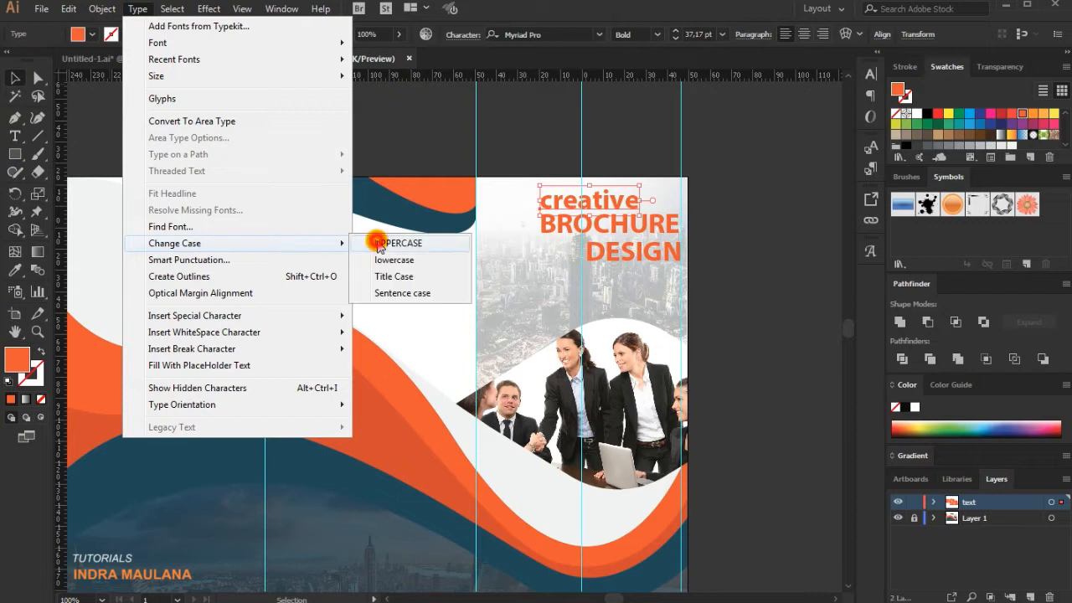
pyautogui.click(394, 243)
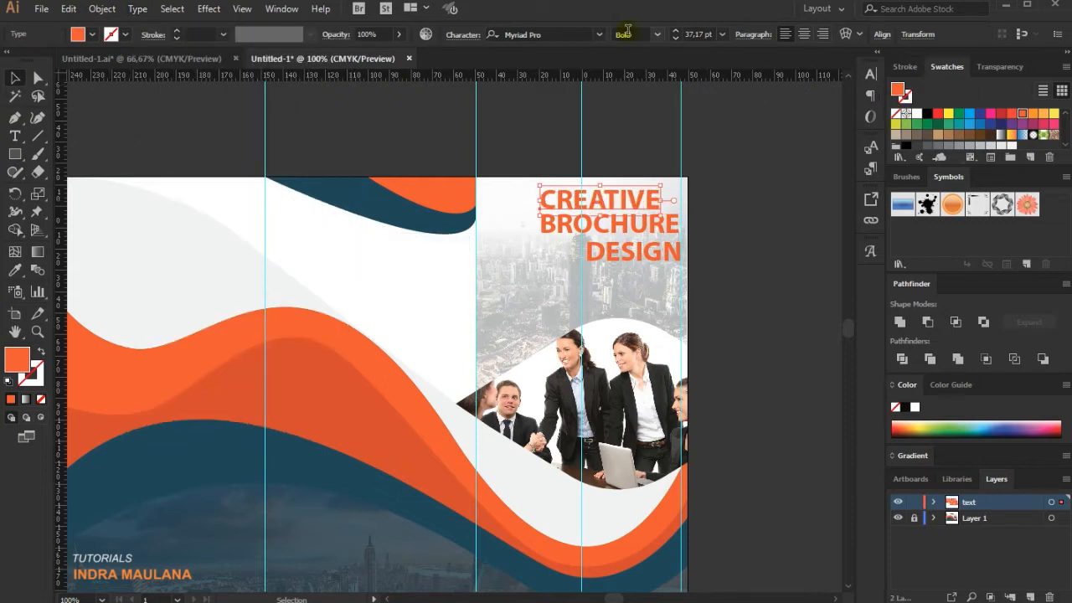
pyautogui.click(657, 36)
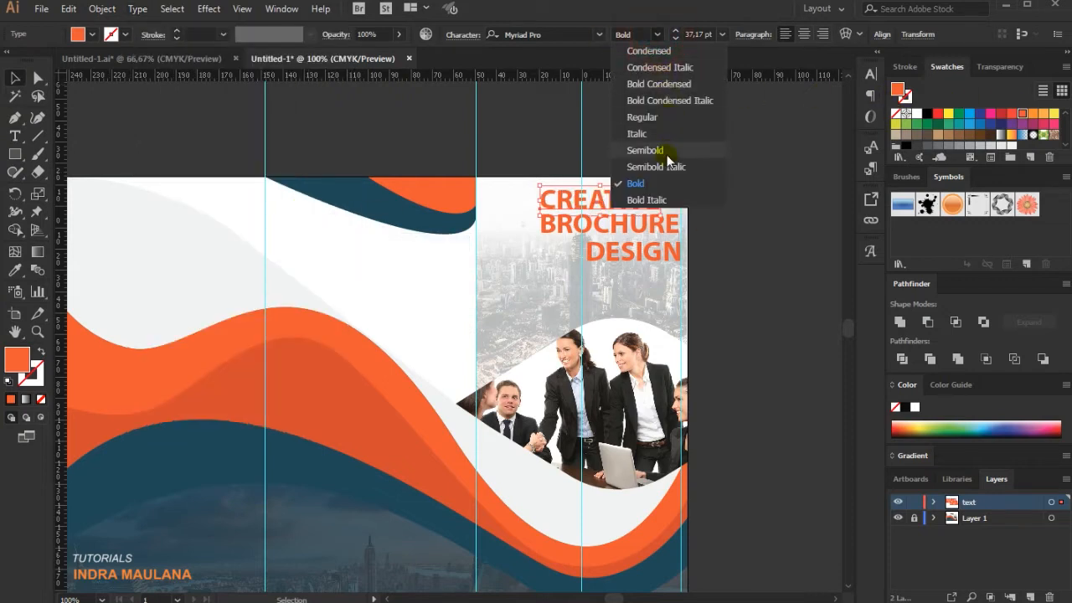
pyautogui.click(634, 117)
pyautogui.click(918, 145)
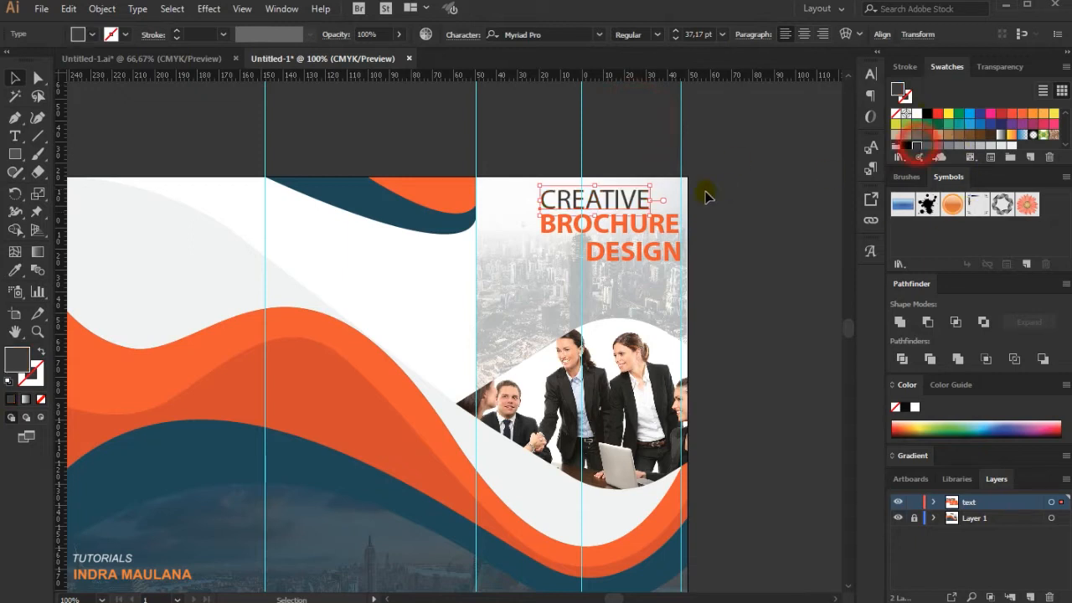
# Scale the CREATIVE line down to 23.55 pt and nudge it into place just above BROCHURE, with its right end near the outer guide.
pyautogui.moveTo(564, 198); pyautogui.dragTo(613, 198)
pyautogui.click(792, 229)
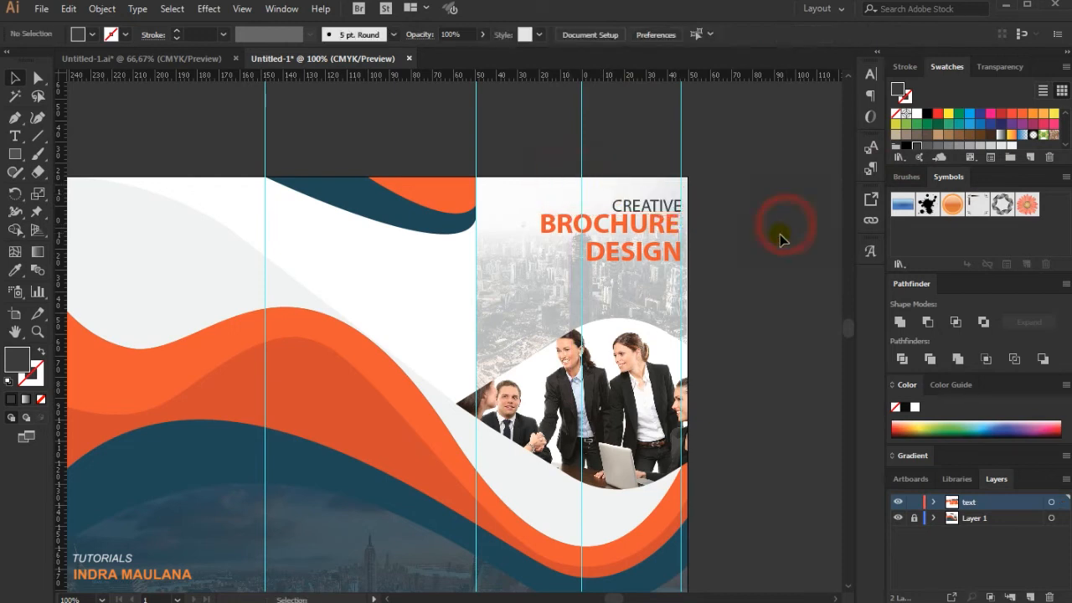
pyautogui.click(671, 207)
pyautogui.press('Left')
pyautogui.press('Left')
pyautogui.press('Left')
pyautogui.press('Up')
pyautogui.press('Up')
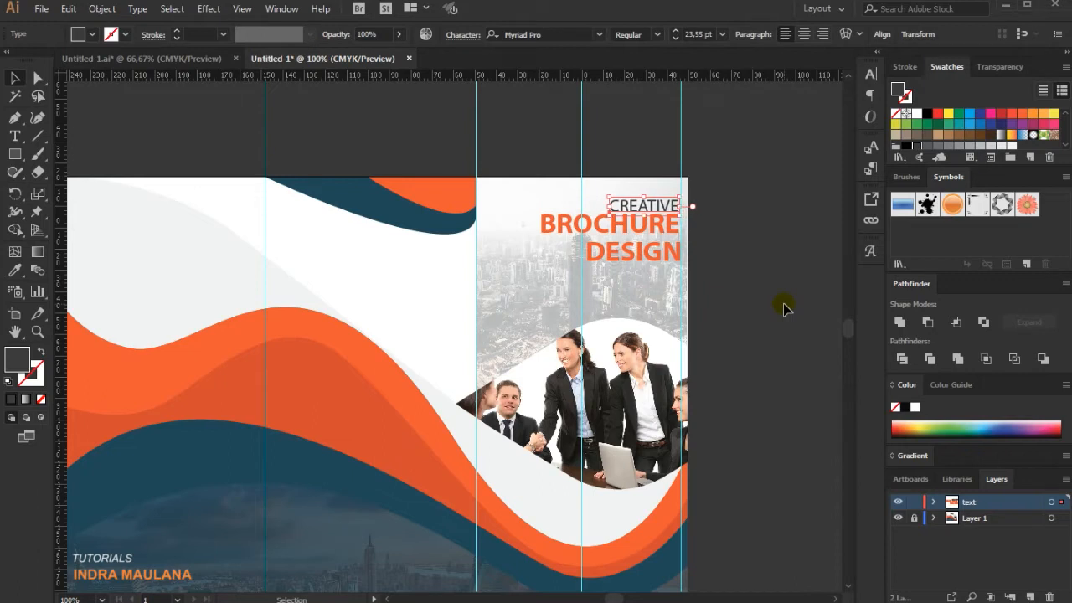
pyautogui.click(708, 150)
pyautogui.scroll(-1, 790, 173)
pyautogui.click(677, 163)
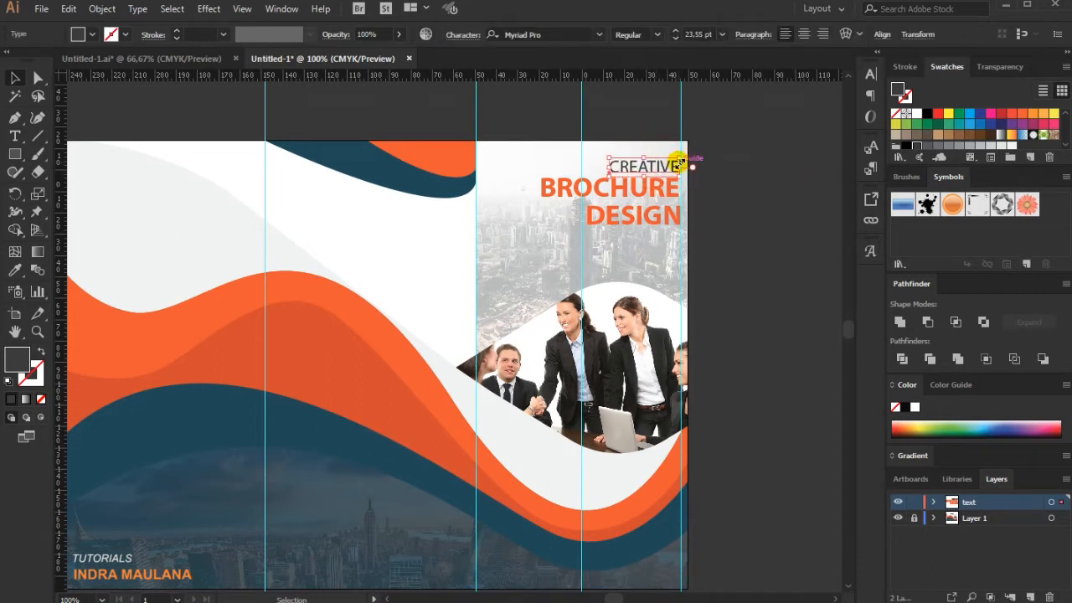
pyautogui.click(773, 173)
# Move the DESIGN line up slightly, closer to the BROCHURE line.
pyautogui.click(637, 210)
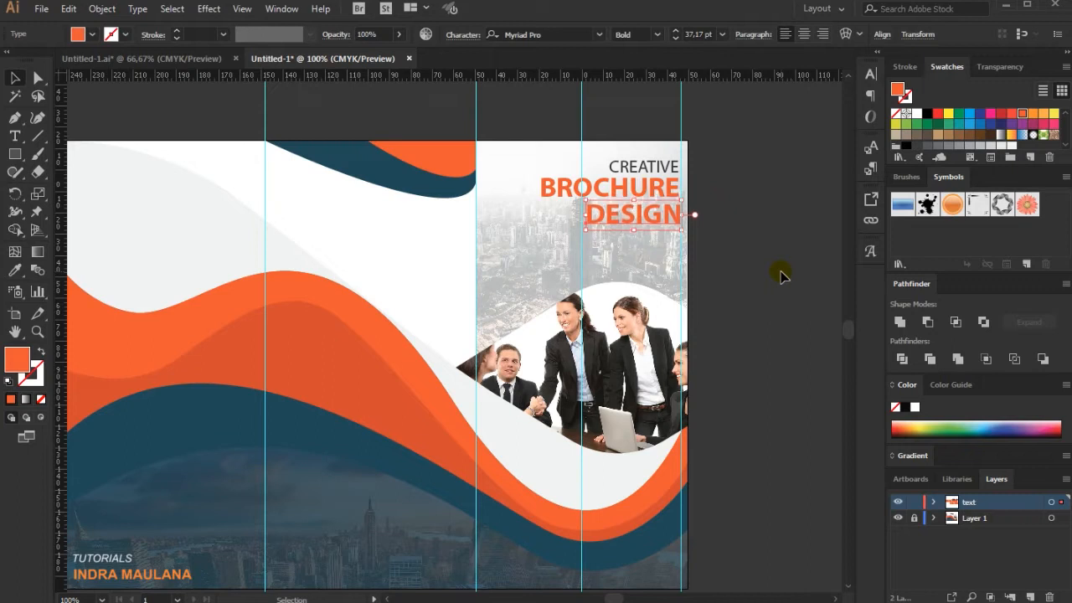
pyautogui.click(804, 248)
pyautogui.scroll(-2, 734, 223)
pyautogui.scroll(1, 742, 225)
pyautogui.scroll(1, 742, 225)
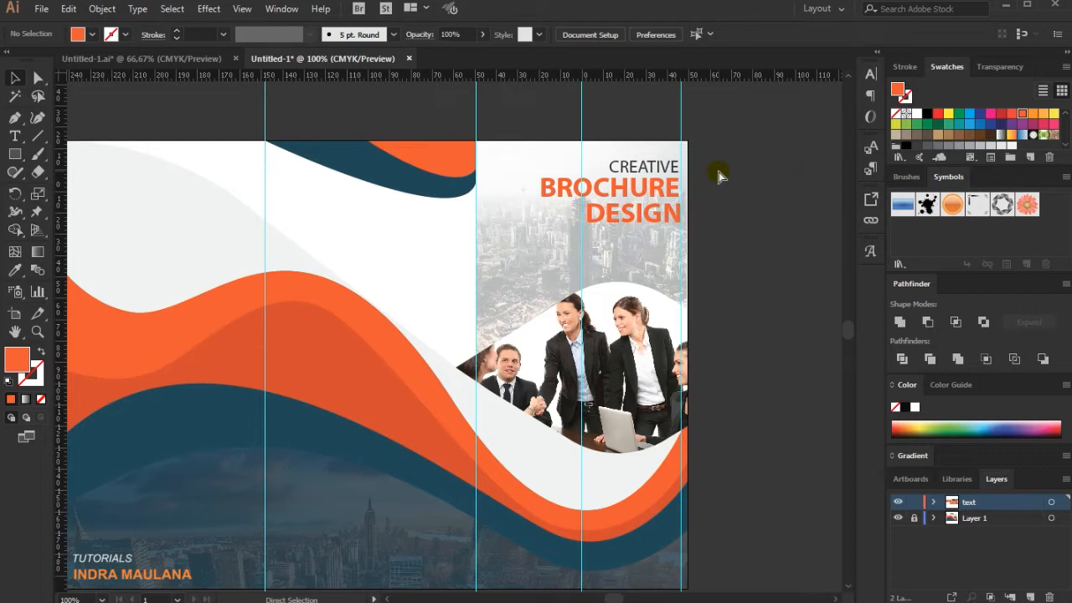
# Paste the right-aligned 8 pt Lorem ipsum paragraph in place below DESIGN and nudge it up closer to the title.
pyautogui.hotkey('ctrl', 'f')
pyautogui.click(764, 262)
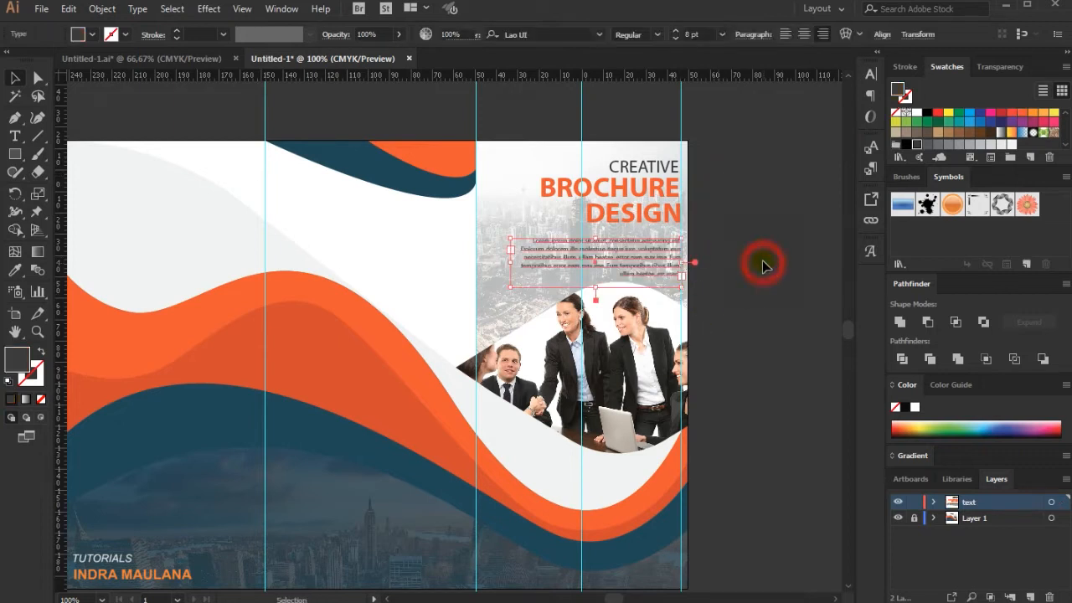
pyautogui.click(662, 256)
pyautogui.press('Up')
pyautogui.press('Up')
pyautogui.press('Up')
pyautogui.press('Up')
pyautogui.press('Up')
pyautogui.press('Up')
pyautogui.press('Up')
pyautogui.press('Up')
pyautogui.press('Up')
pyautogui.press('Up')
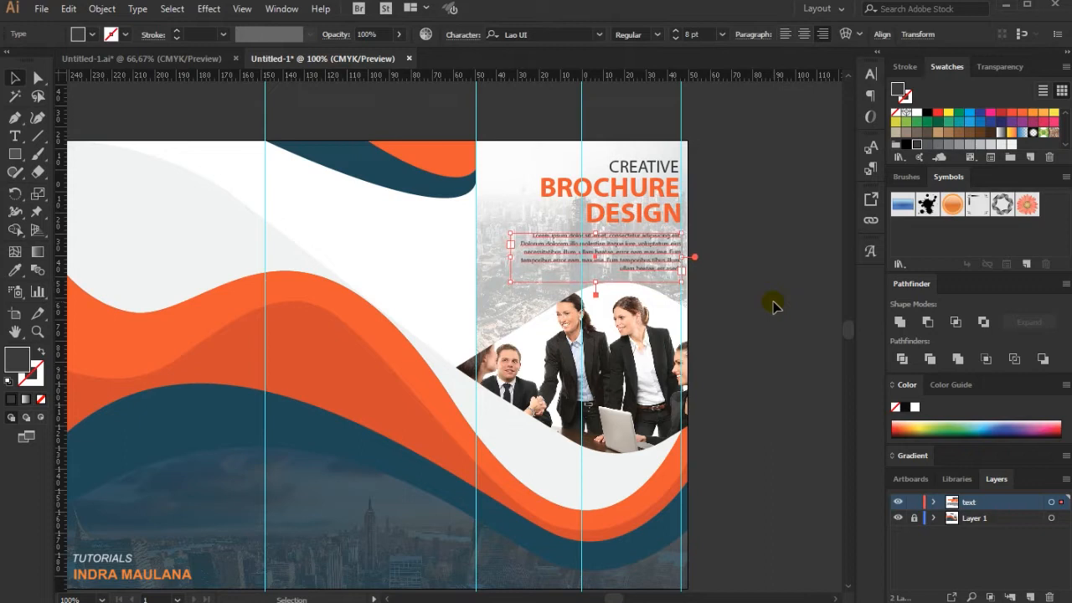
pyautogui.click(771, 225)
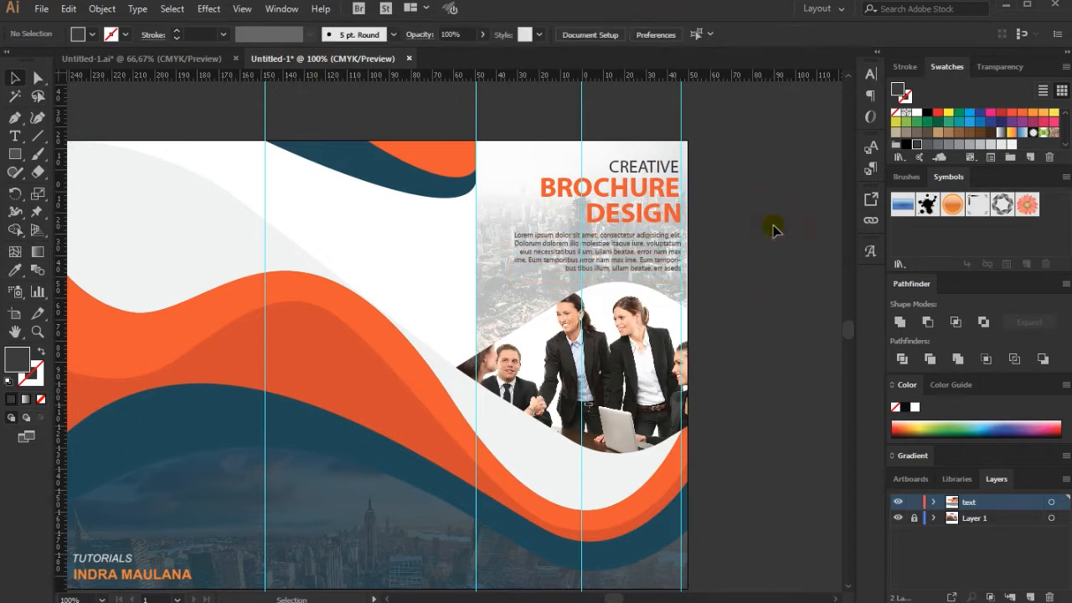
# Place the COMPANY NAME logo group on the middle panel, below the top wave shapes.
pyautogui.scroll(-1, 773, 225)
pyautogui.moveTo(736, 224); pyautogui.dragTo(726, 244)
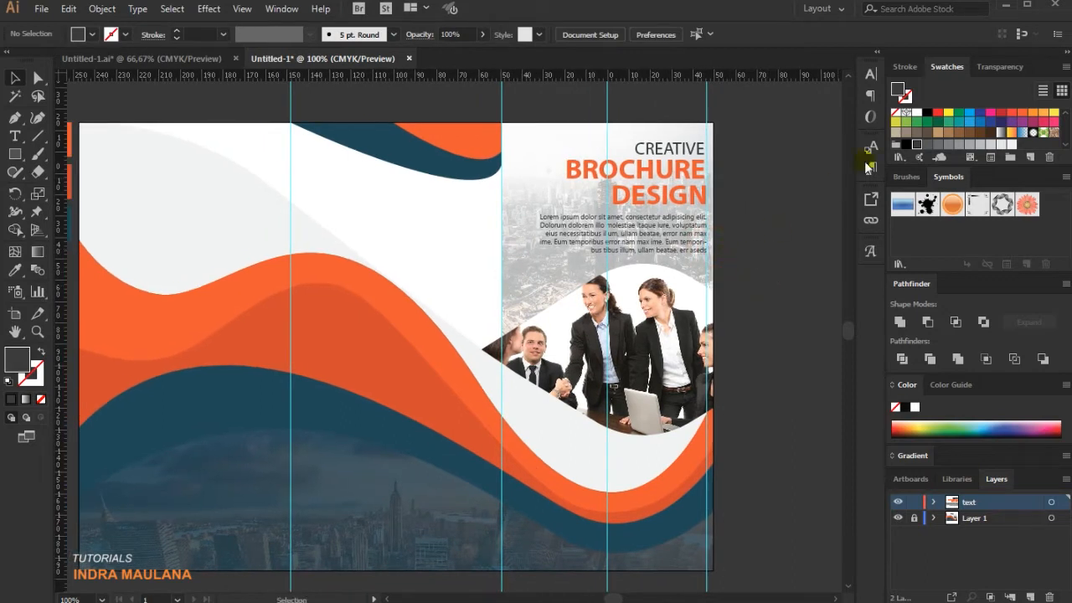
pyautogui.press('a')
pyautogui.press('v')
pyautogui.click(409, 235)
pyautogui.moveTo(410, 239); pyautogui.dragTo(407, 211)
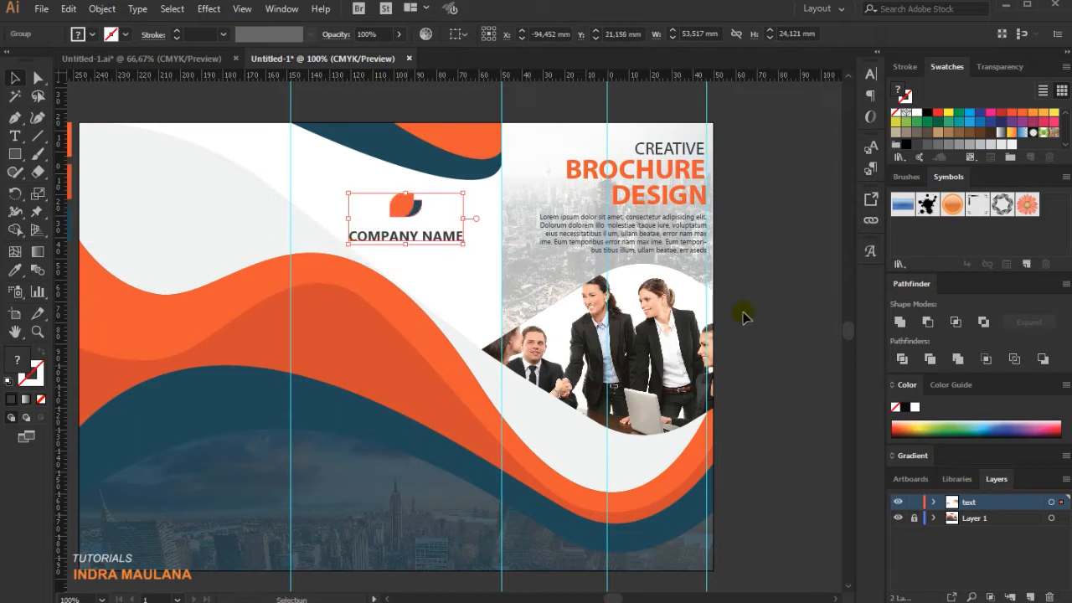
# Nudge the COMPANY NAME logo group left to center it between the middle panel's guides.
pyautogui.press('Left')
pyautogui.press('Left')
pyautogui.press('Left')
pyautogui.press('Left')
pyautogui.press('Left')
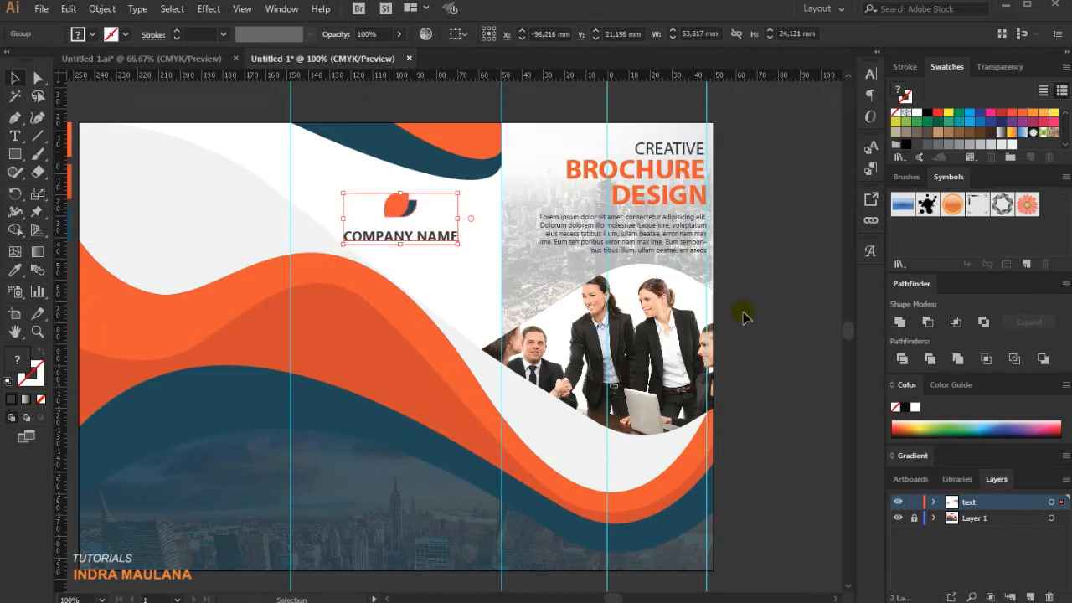
pyautogui.press('Left')
pyautogui.press('Left')
pyautogui.press('Left')
pyautogui.press('Left')
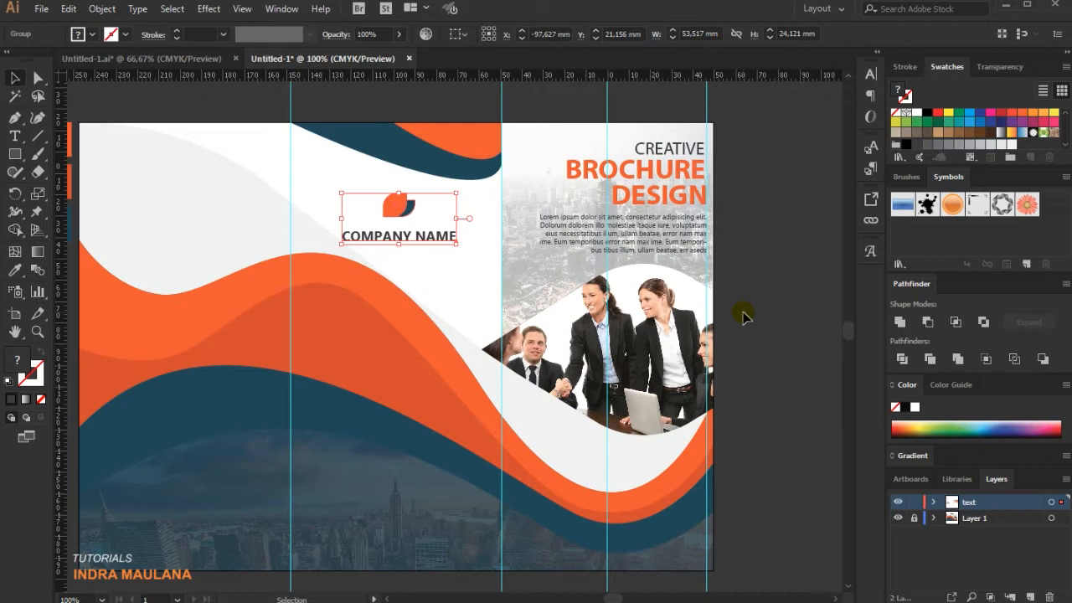
pyautogui.click(709, 326)
# Duplicate the BROCHURE title onto the left panel and replace the copy's text with LOREM IPSUM DOLOR on two lines.
pyautogui.moveTo(490, 409); pyautogui.dragTo(494, 407)
pyautogui.moveTo(410, 366); pyautogui.dragTo(482, 422)
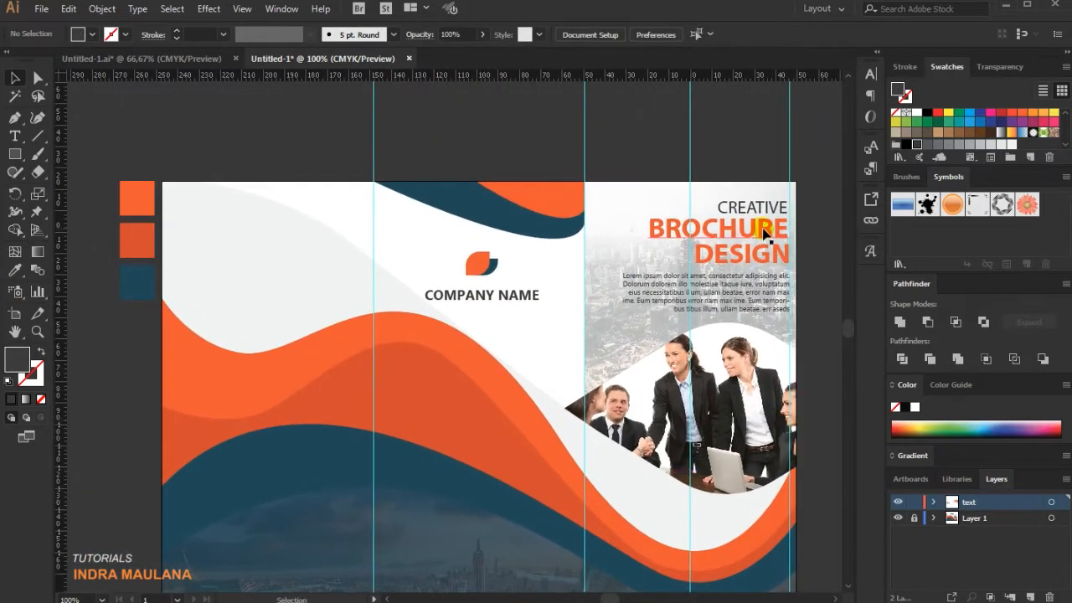
pyautogui.click(737, 237)
pyautogui.moveTo(737, 237); pyautogui.dragTo(54, 226)
pyautogui.click(14, 138)
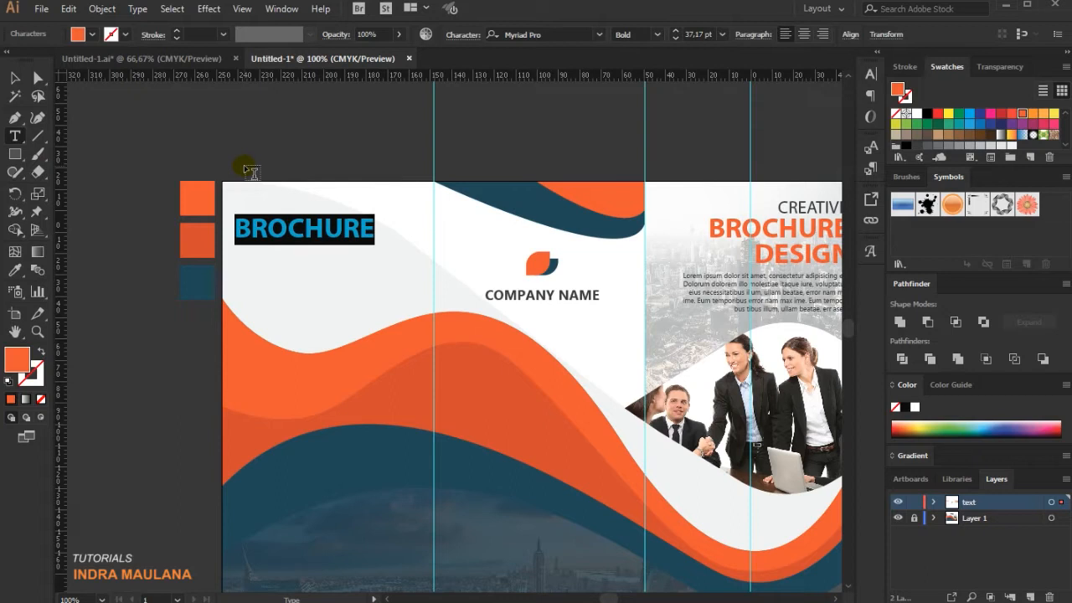
pyautogui.write('LO')
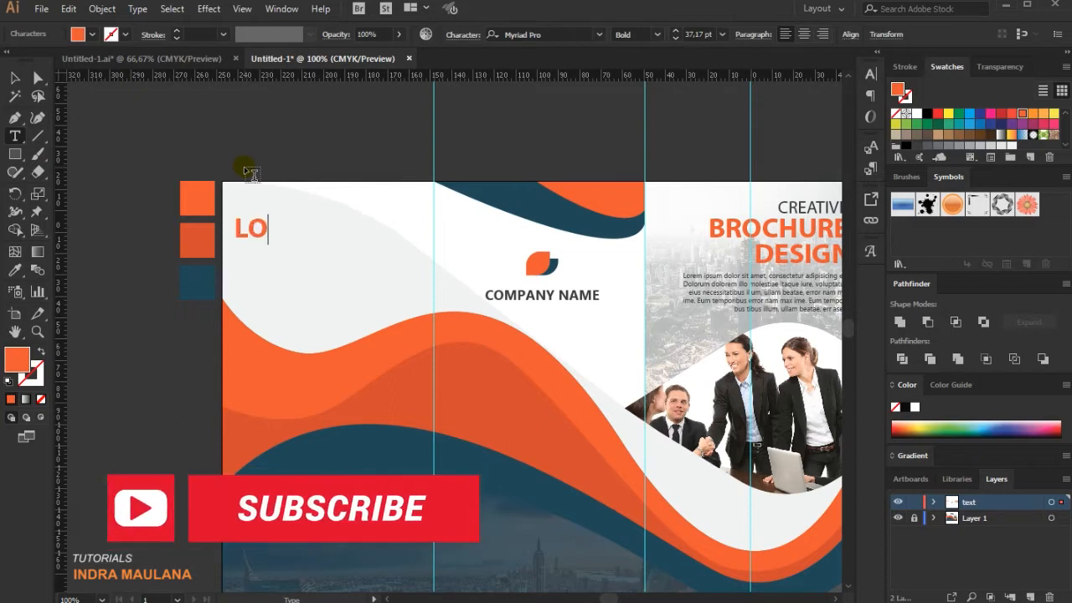
pyautogui.write('REM IPSUM ')
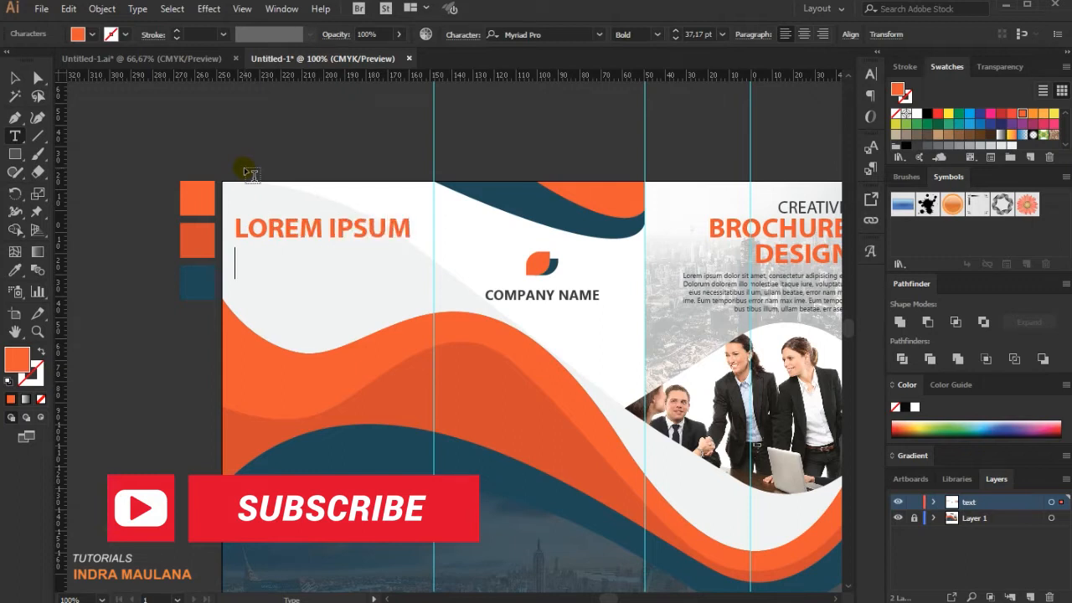
pyautogui.write('DOL')
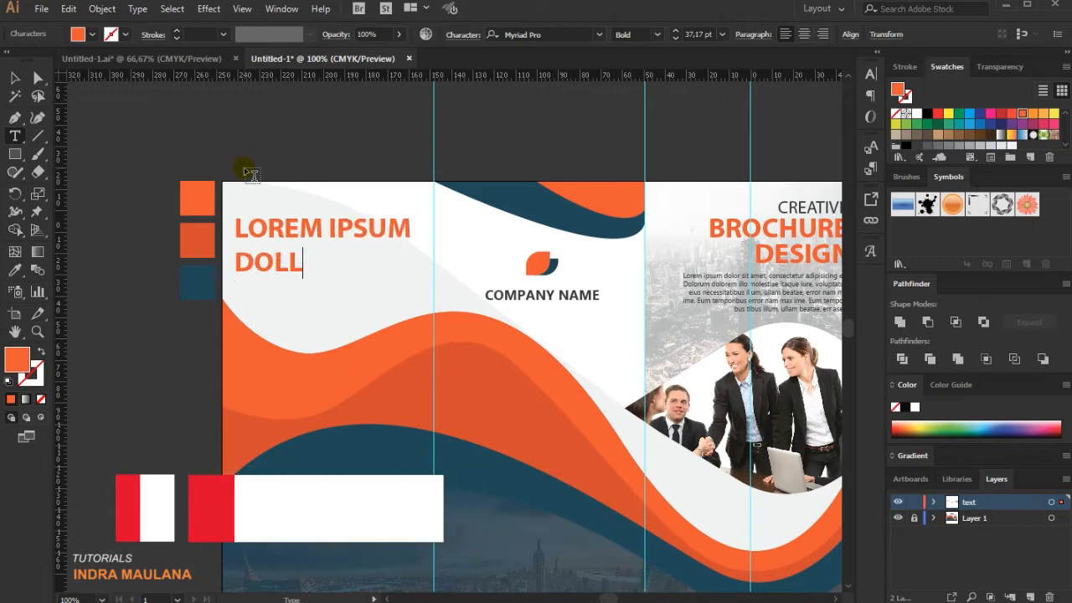
pyautogui.write('OR')
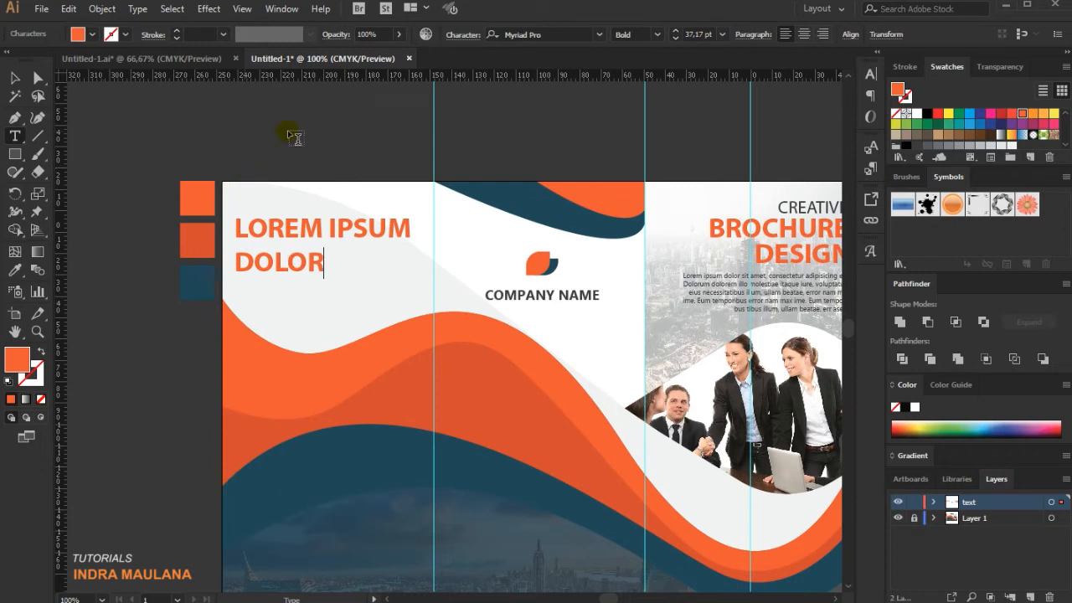
pyautogui.click(14, 78)
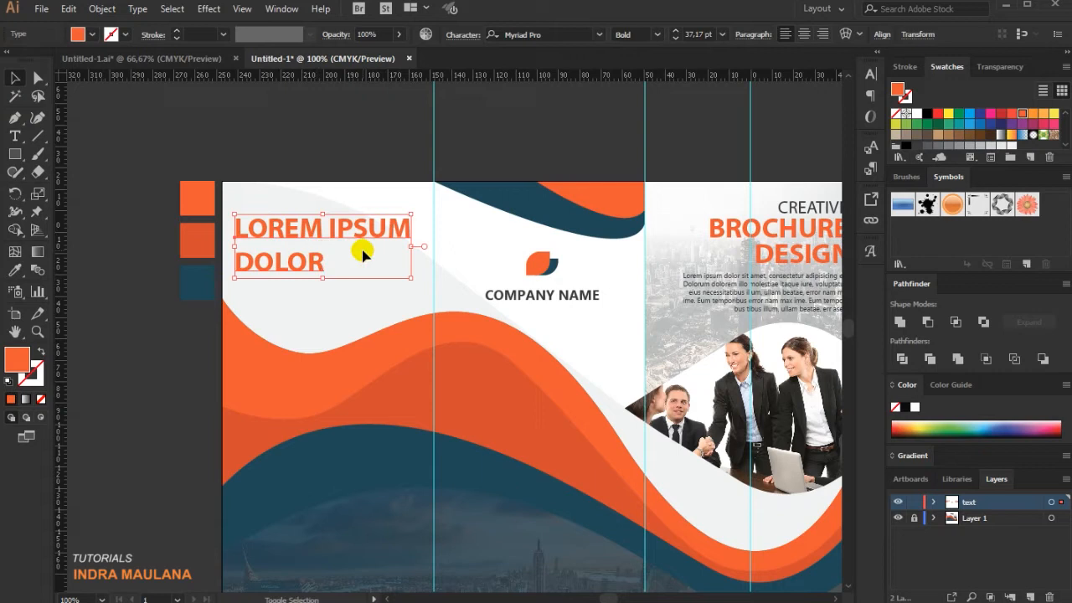
# Nudge the LOREM IPSUM DOLOR heading up and left into the top-left corner of the left panel.
pyautogui.hotkey('shift', 'Up')
pyautogui.hotkey('shift', 'Up')
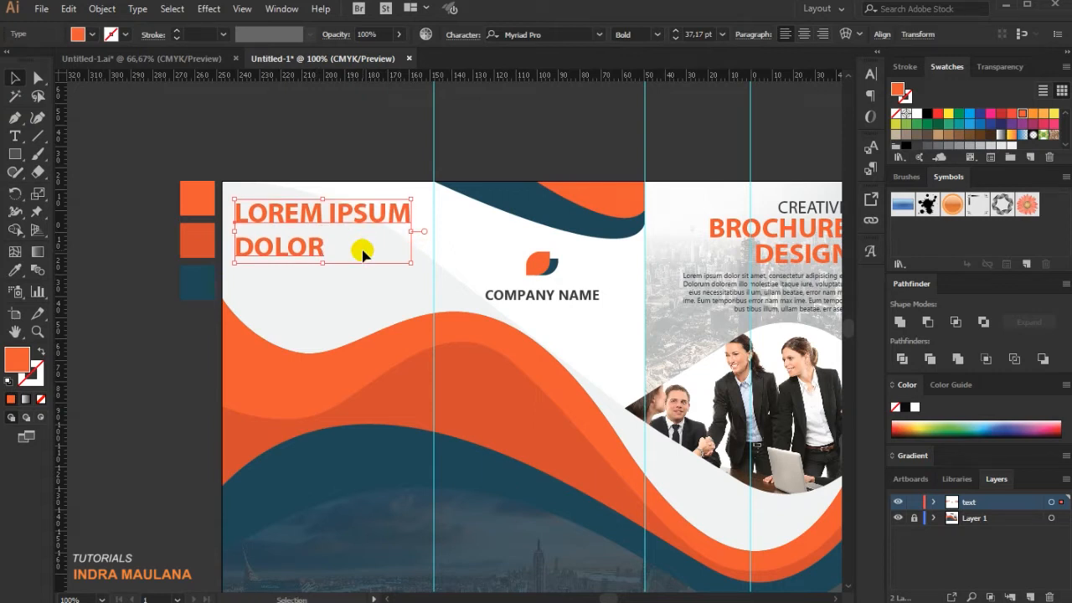
pyautogui.hotkey('shift', 'Left')
pyautogui.press('Up')
pyautogui.press('Up')
pyautogui.press('Up')
pyautogui.press('Up')
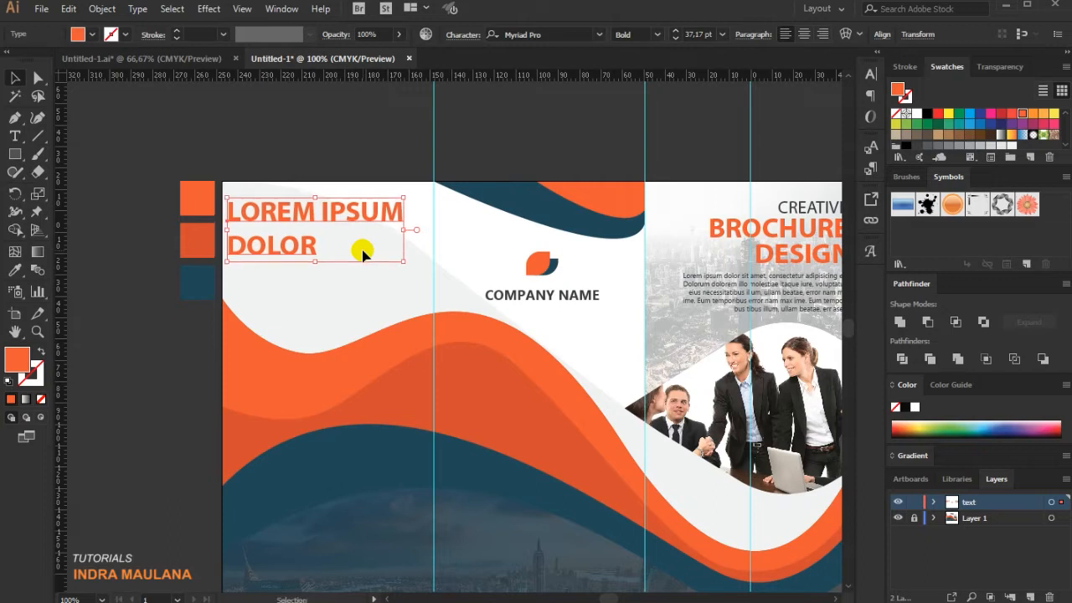
pyautogui.press('Right')
pyautogui.press('Up')
pyautogui.press('Up')
pyautogui.press('Up')
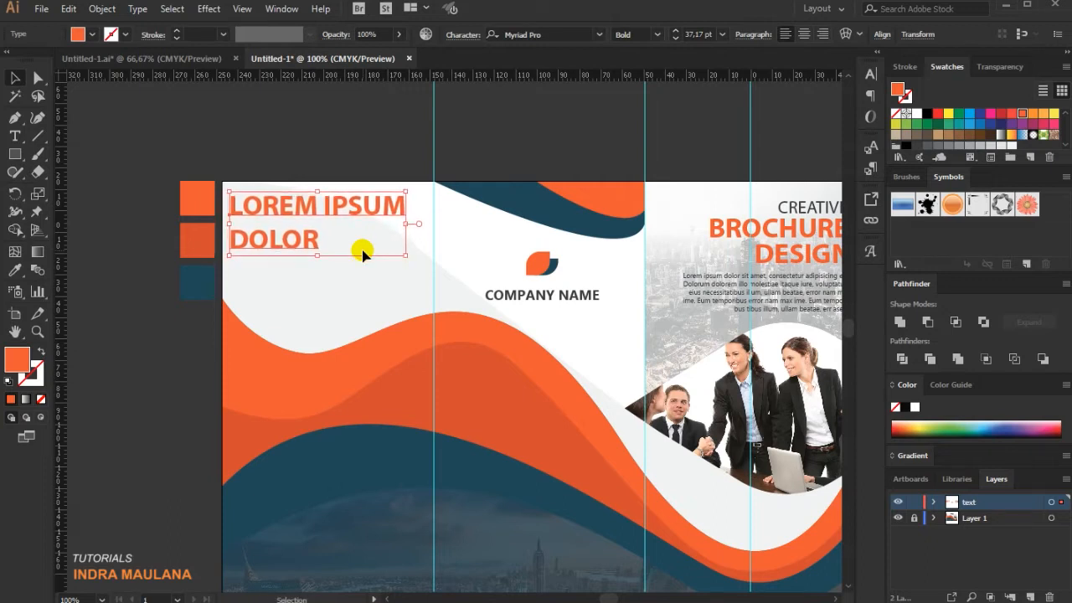
pyautogui.click(324, 158)
pyautogui.moveTo(397, 174); pyautogui.dragTo(305, 158)
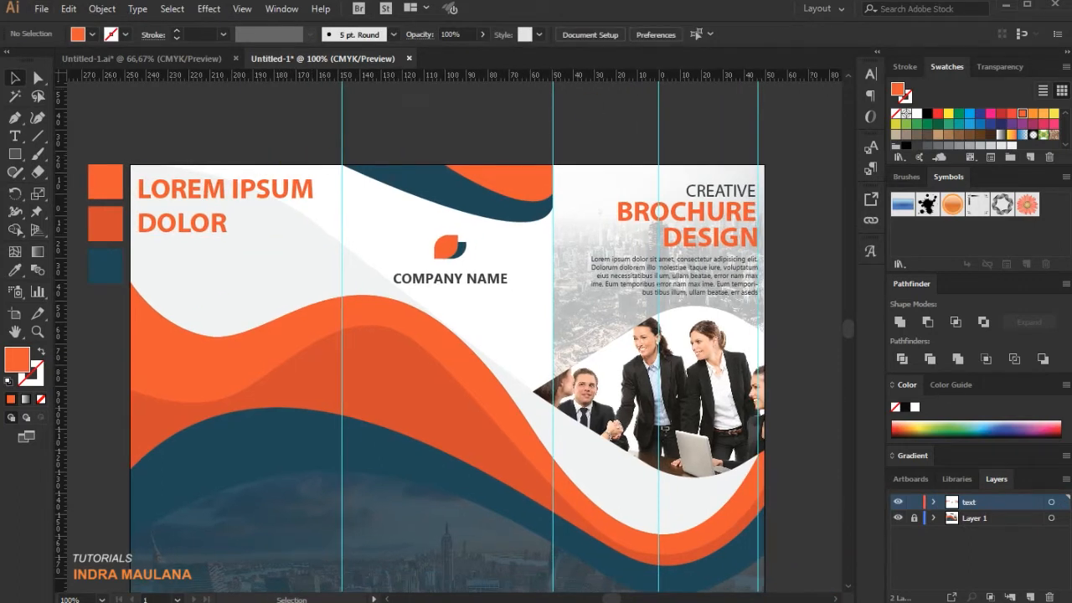
# Set the BROCHURE, DESIGN and LOREM IPSUM DOLOR titles to 31 pt, nudging the left panel's heading up and keeping it Bold.
pyautogui.scroll(-3, 415, 255)
pyautogui.scroll(2, 407, 330)
pyautogui.moveTo(328, 205); pyautogui.dragTo(329, 265)
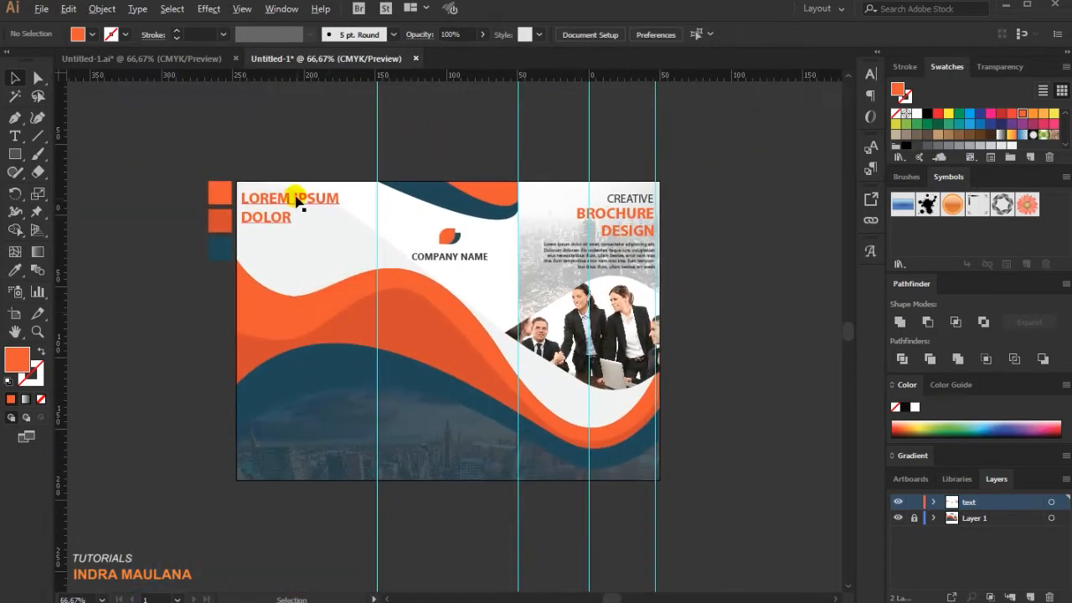
pyautogui.scroll(2, 299, 203)
pyautogui.click(292, 199)
pyautogui.scroll(-1, 318, 219)
pyautogui.moveTo(403, 281); pyautogui.dragTo(323, 284)
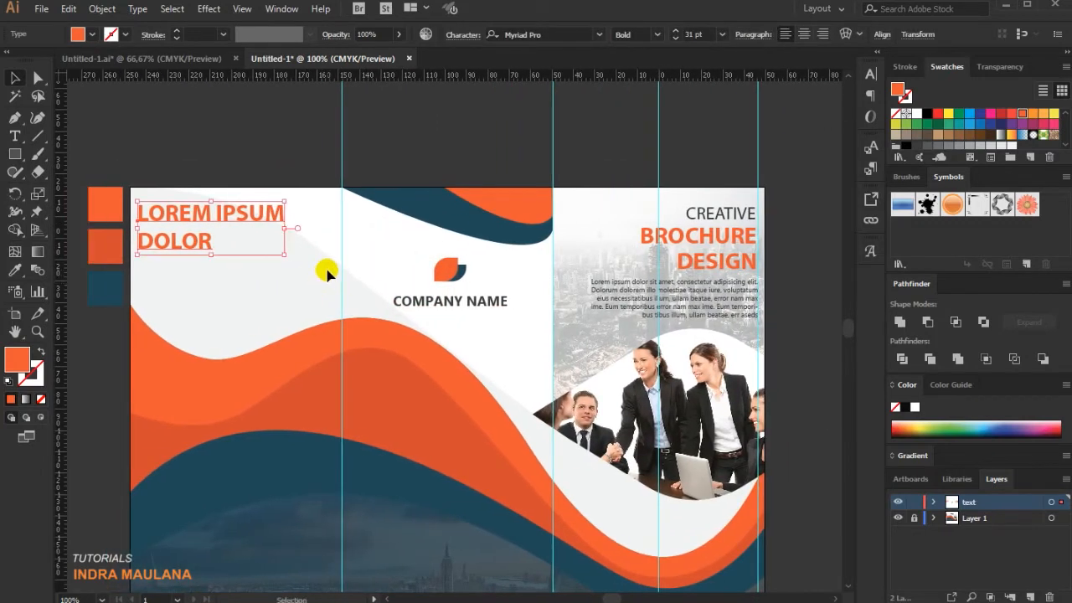
pyautogui.press('Up')
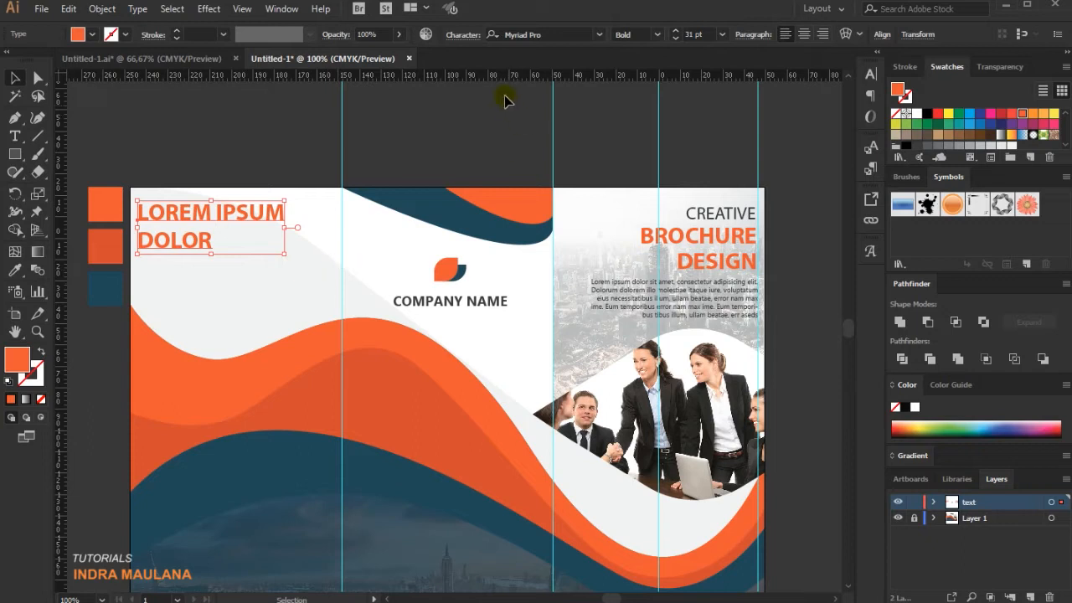
pyautogui.click(657, 35)
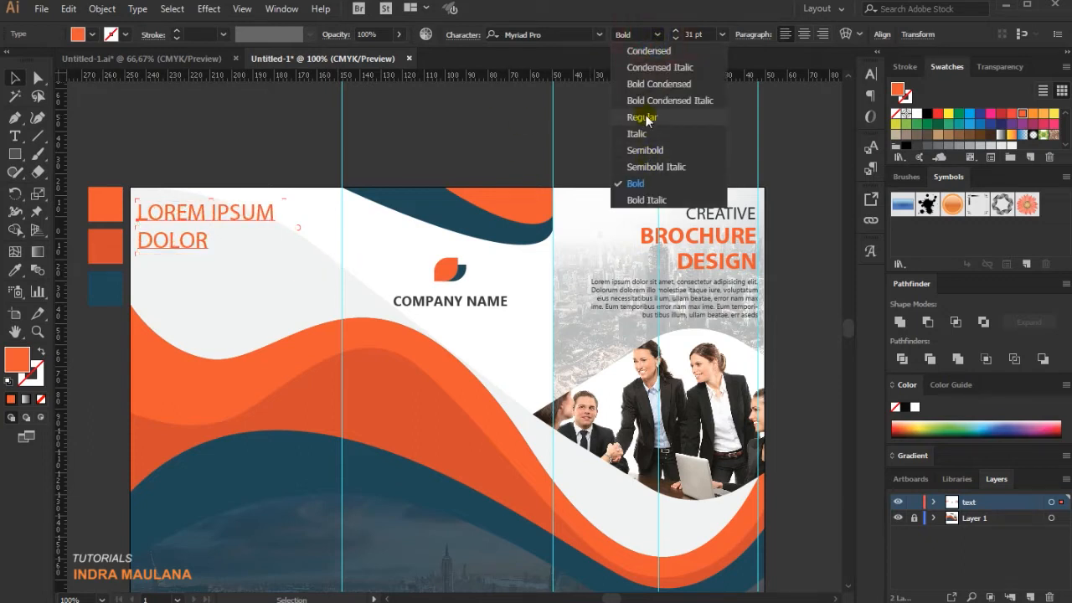
pyautogui.click(682, 185)
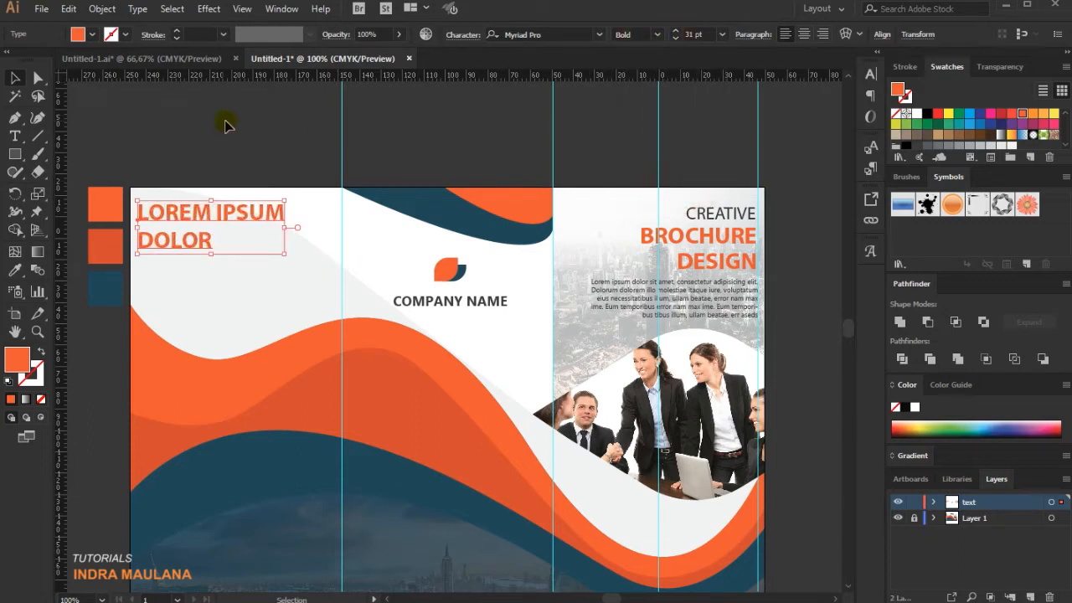
# Nudge the LOREM IPSUM DOLOR heading on the left panel slightly up.
pyautogui.click(233, 104)
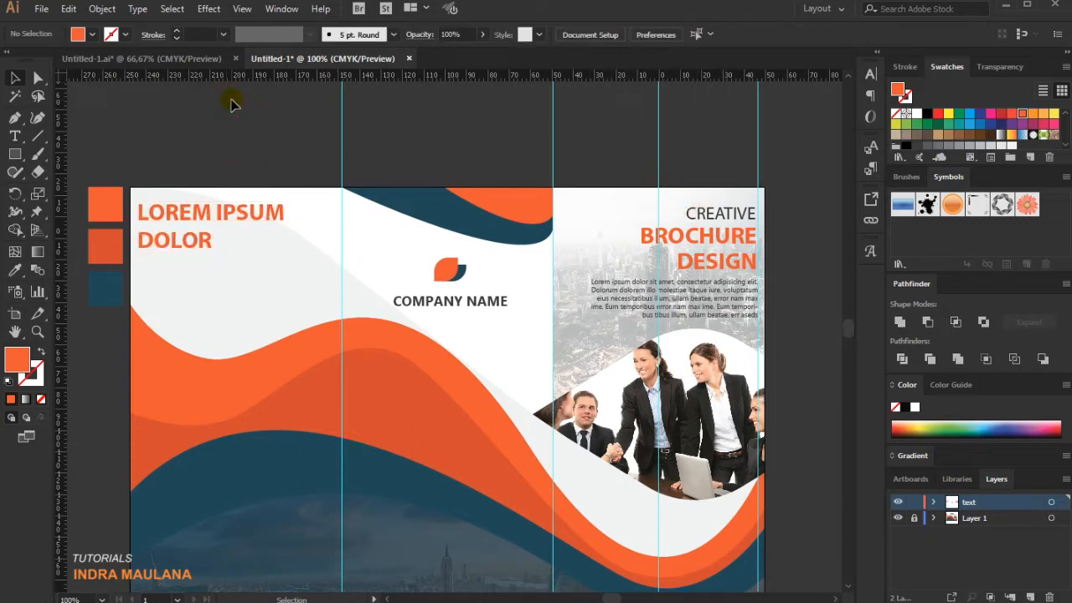
pyautogui.click(211, 219)
pyautogui.press('Up')
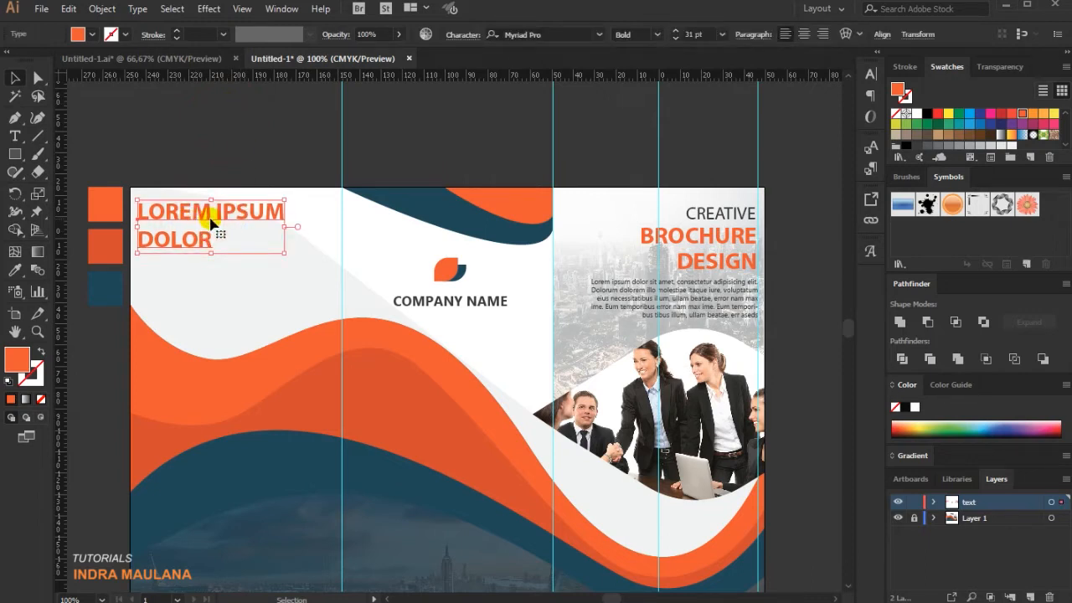
# Place a left-aligned copy of the front panel's body paragraph just beneath the LOREM IPSUM DOLOR heading.
pyautogui.click(651, 131)
pyautogui.click(727, 306)
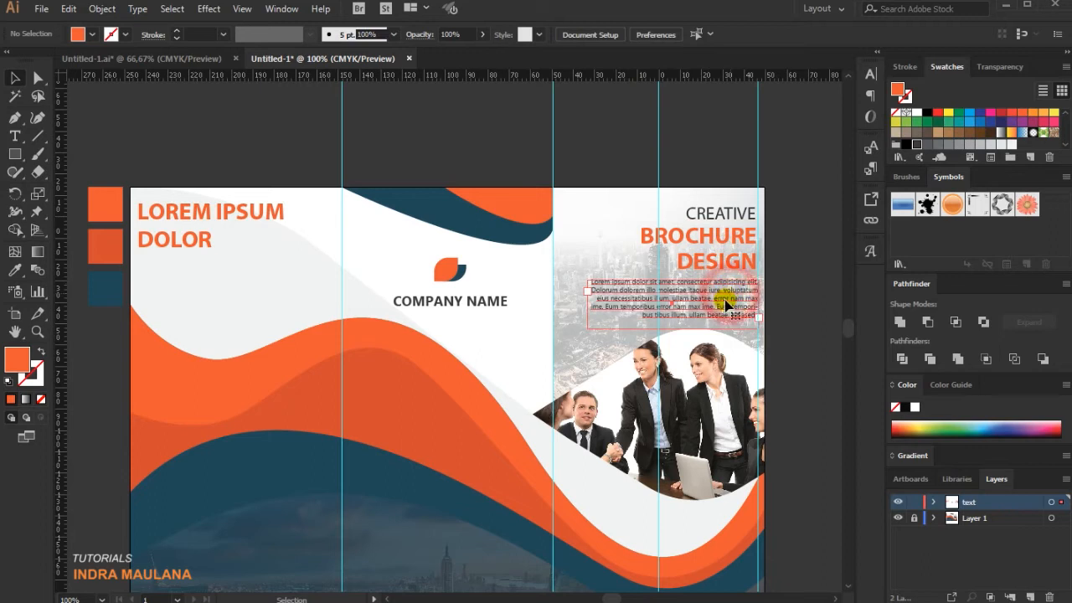
pyautogui.moveTo(732, 291); pyautogui.dragTo(283, 284)
pyautogui.press('Up')
pyautogui.press('Up')
pyautogui.press('Up')
pyautogui.press('Up')
pyautogui.press('Up')
pyautogui.press('Up')
pyautogui.press('Up')
pyautogui.press('Up')
pyautogui.press('Up')
pyautogui.press('Up')
pyautogui.press('Up')
pyautogui.press('Up')
pyautogui.press('Up')
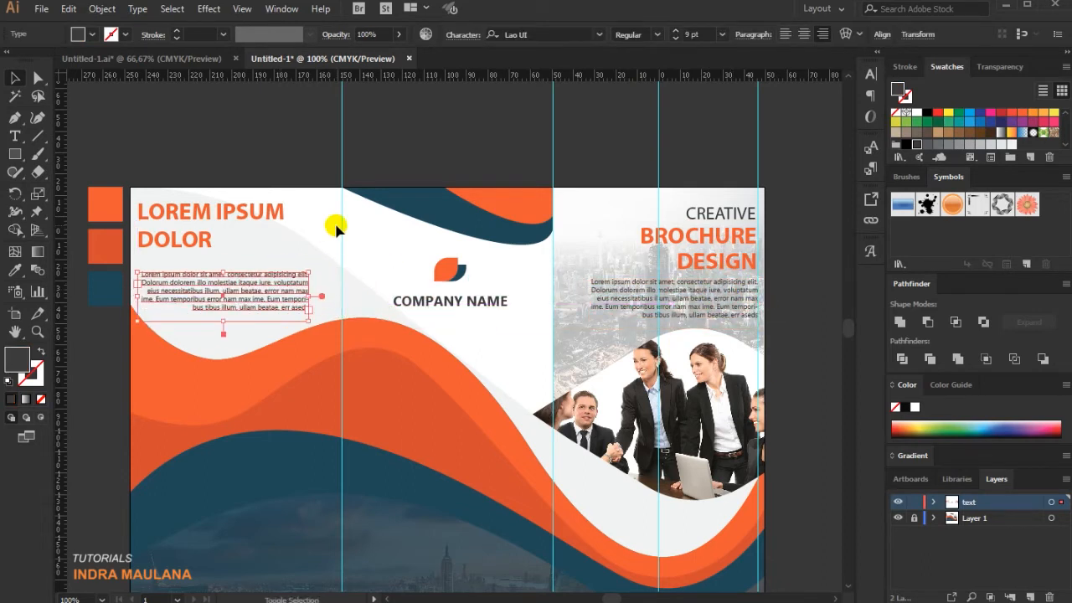
pyautogui.press('Up')
pyautogui.press('Up')
pyautogui.press('Up')
pyautogui.press('Up')
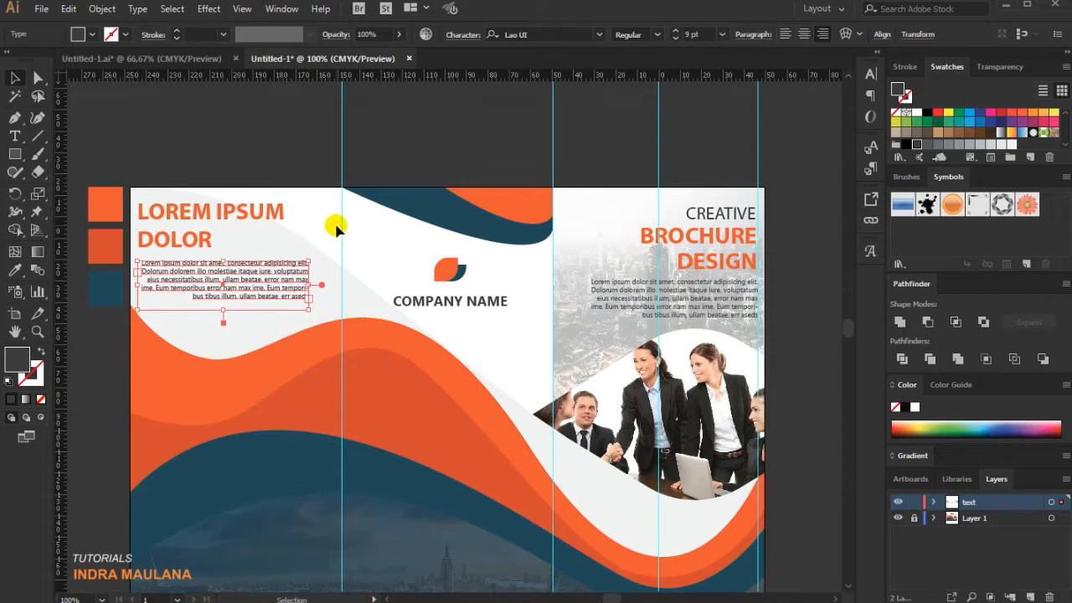
pyautogui.click(785, 34)
pyautogui.click(321, 124)
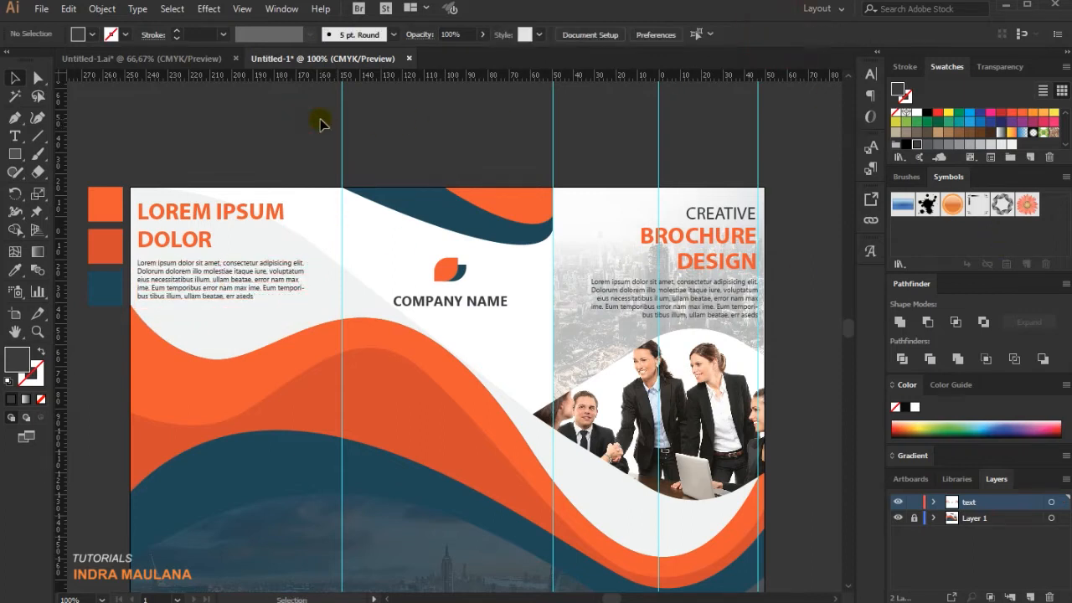
# Paste the copied white text block with its headings and gear-icon list onto the lower part of the left panel.
pyautogui.scroll(-1, 314, 124)
pyautogui.moveTo(300, 134); pyautogui.dragTo(286, 129)
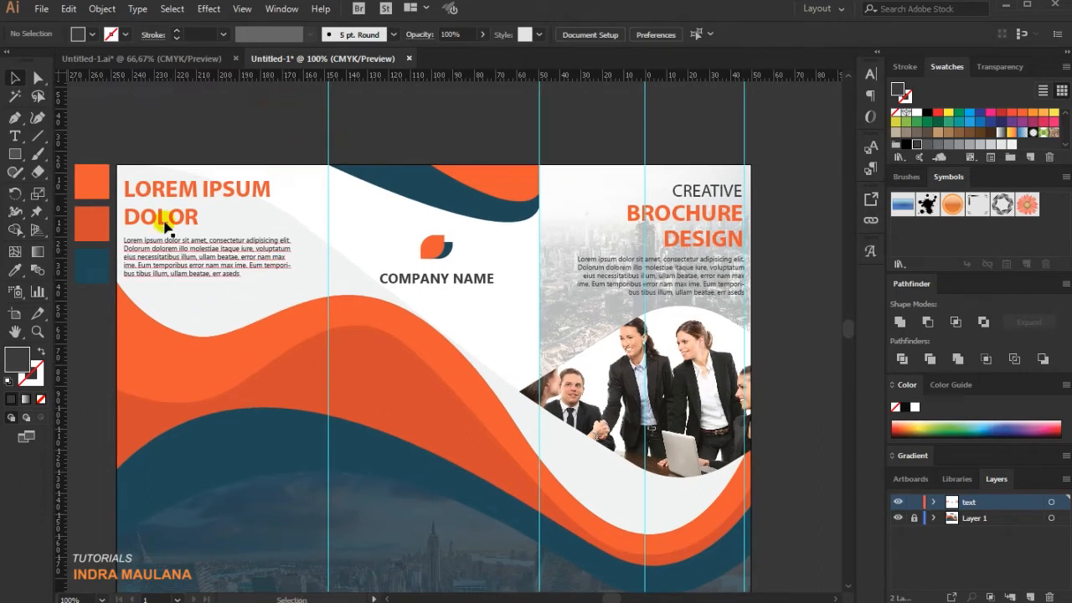
pyautogui.click(172, 188)
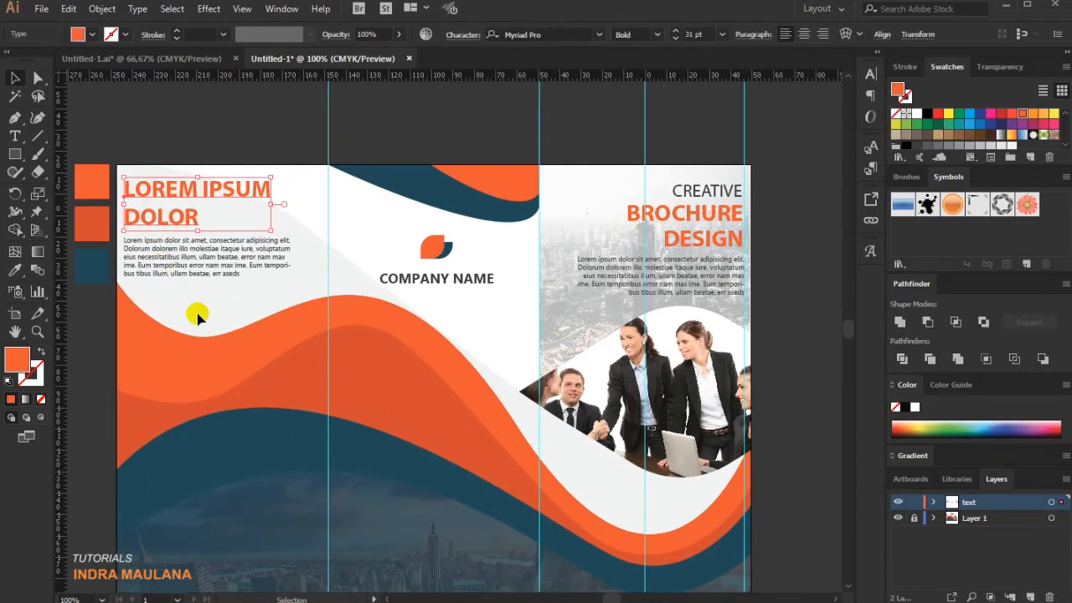
pyautogui.scroll(-1, 196, 311)
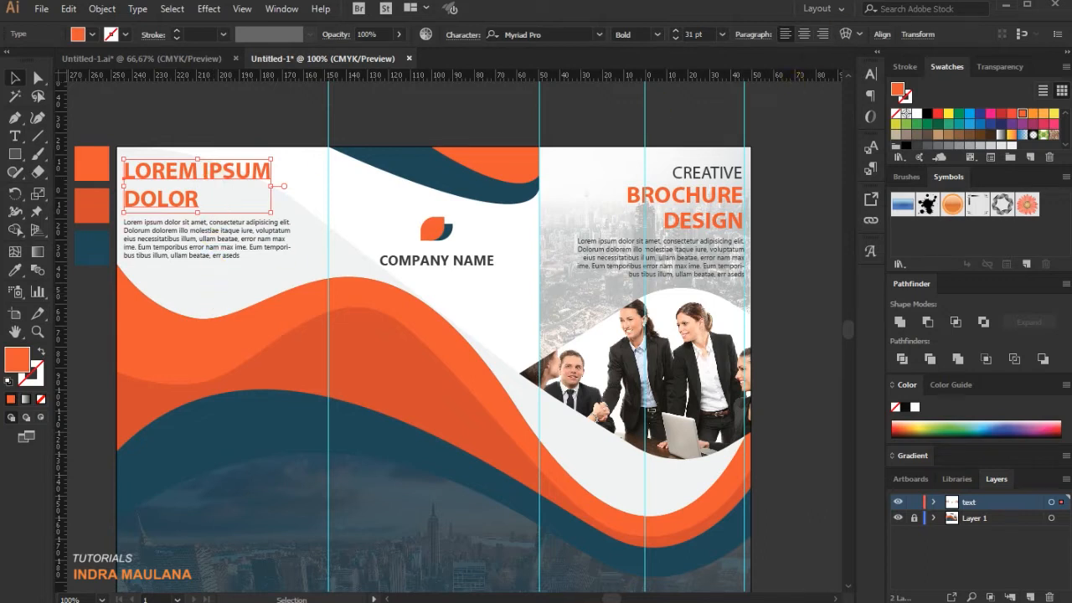
pyautogui.click(315, 374)
pyautogui.hotkey('ctrl', 'v')
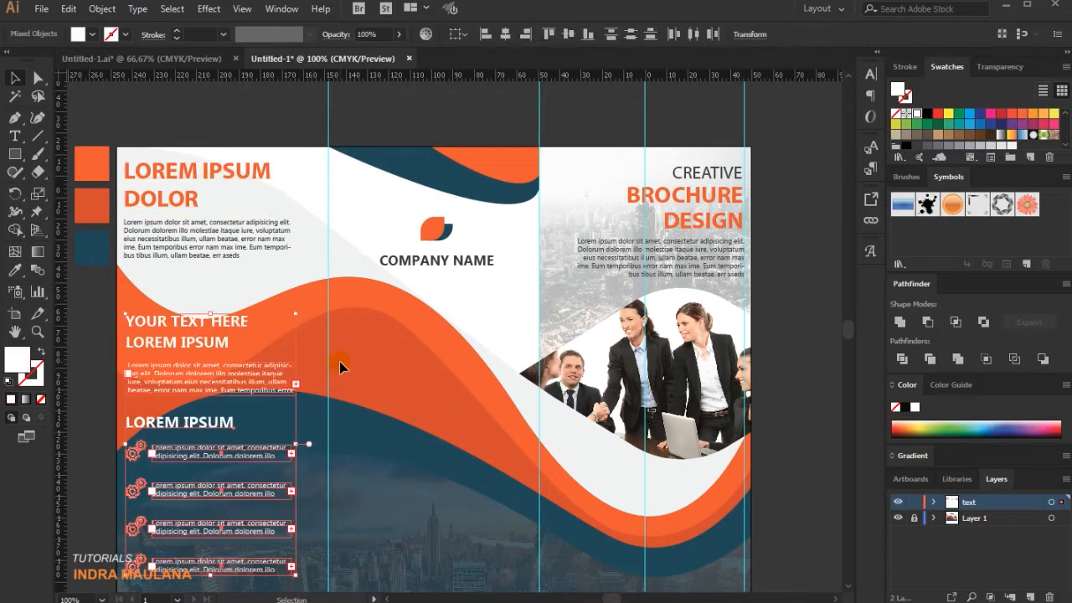
pyautogui.scroll(-2, 340, 366)
pyautogui.click(282, 571)
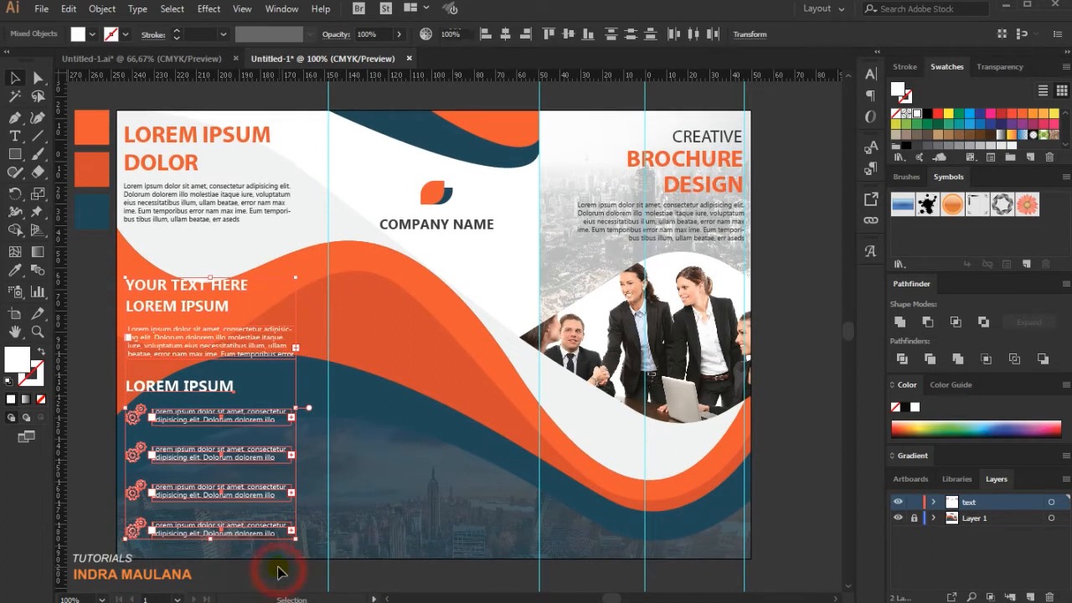
# Nudge the white YOUR TEXT HERE / LOREM IPSUM heading down, closer to the paragraph beneath it.
pyautogui.scroll(-2, 272, 545)
pyautogui.scroll(-1, 259, 540)
pyautogui.moveTo(162, 508); pyautogui.dragTo(229, 517)
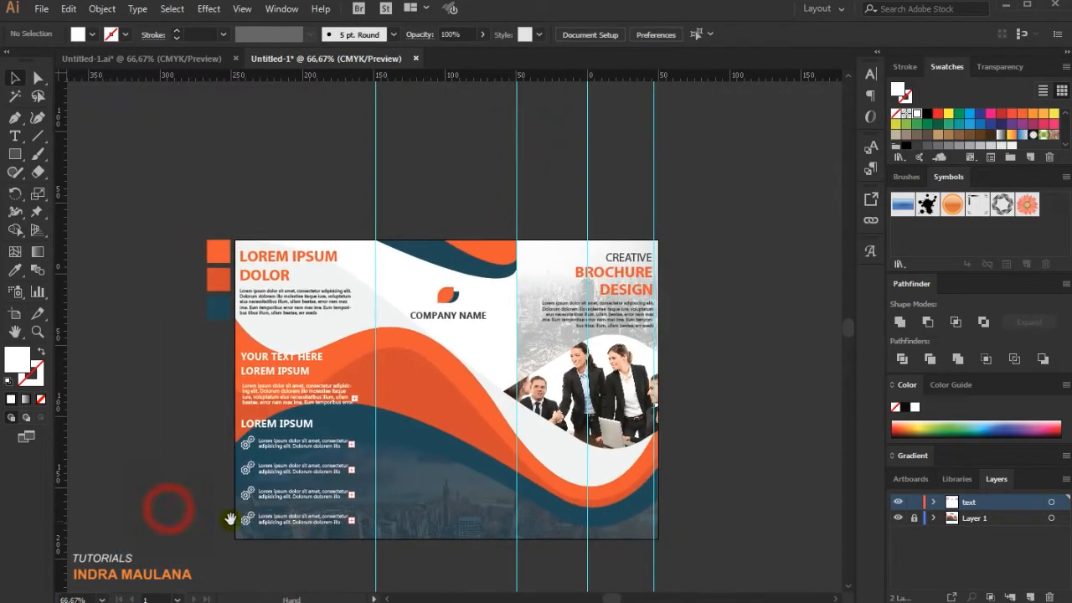
pyautogui.scroll(1, 184, 470)
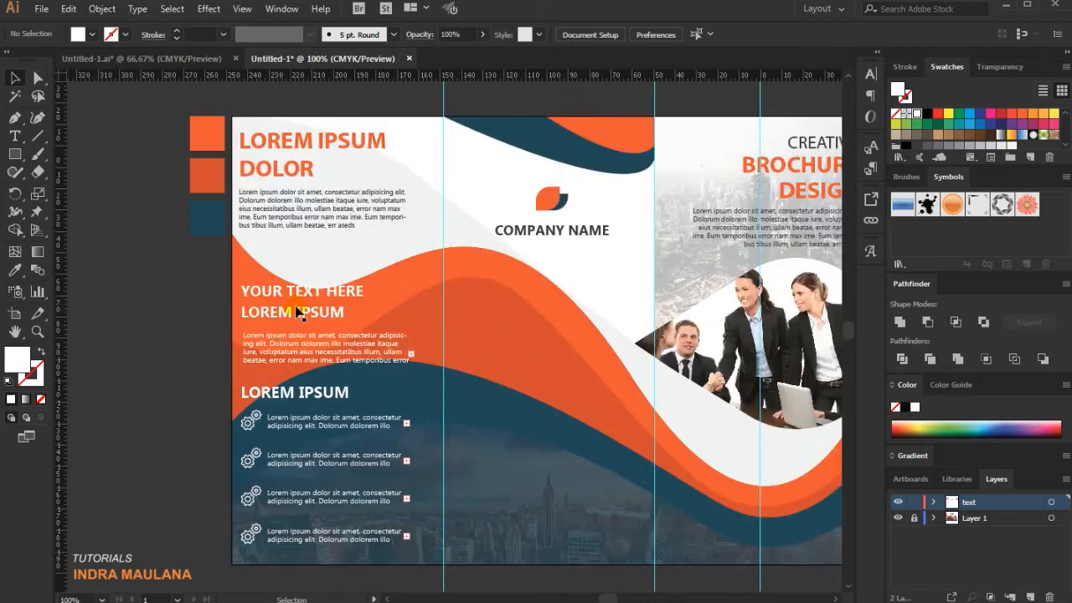
pyautogui.click(300, 318)
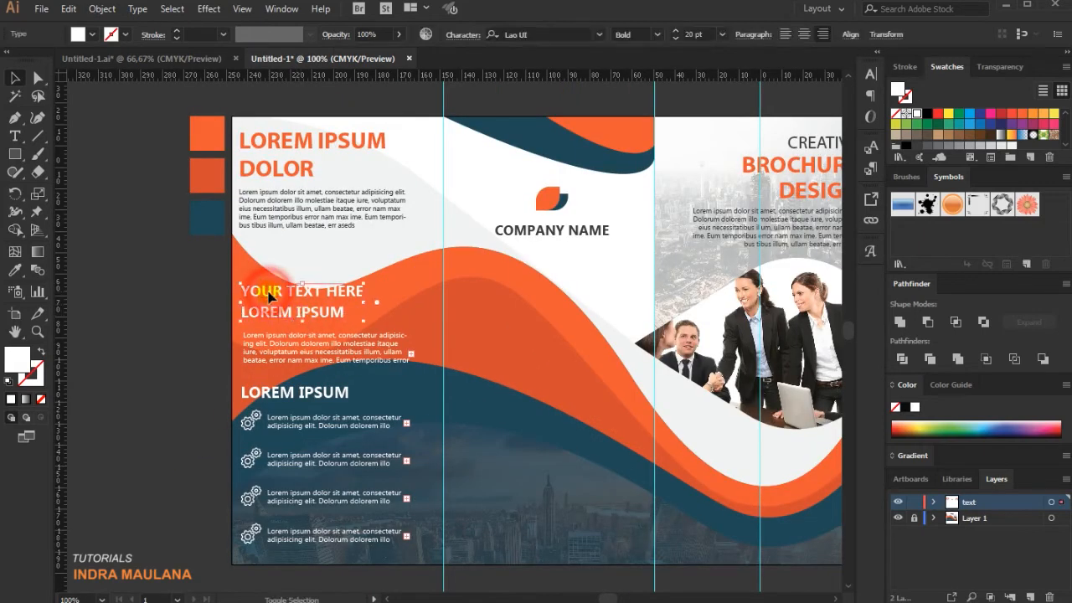
pyautogui.hotkey('shift', 'Down')
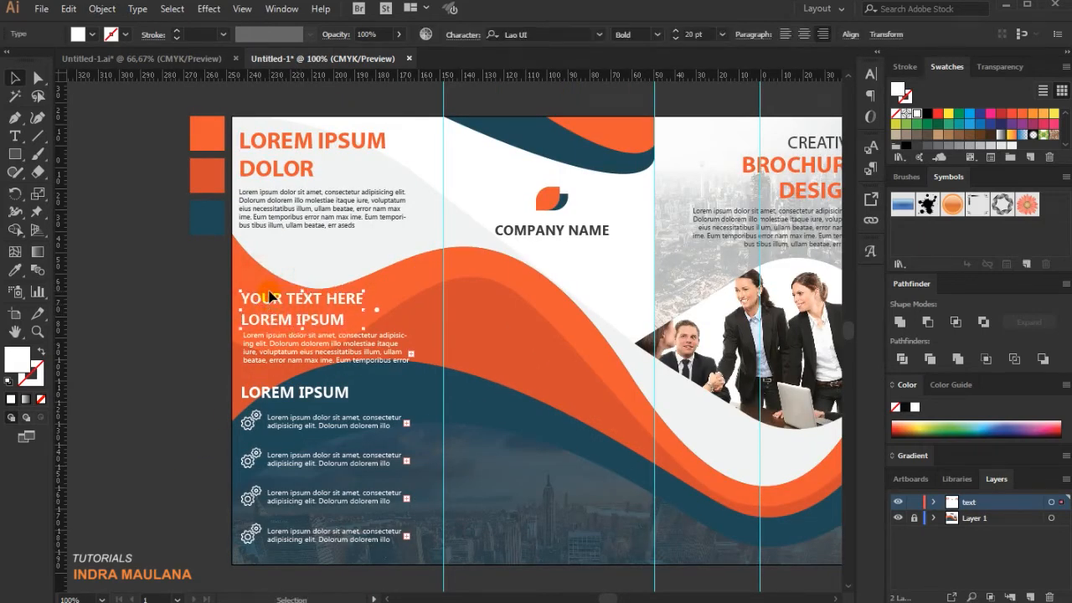
pyautogui.click(172, 192)
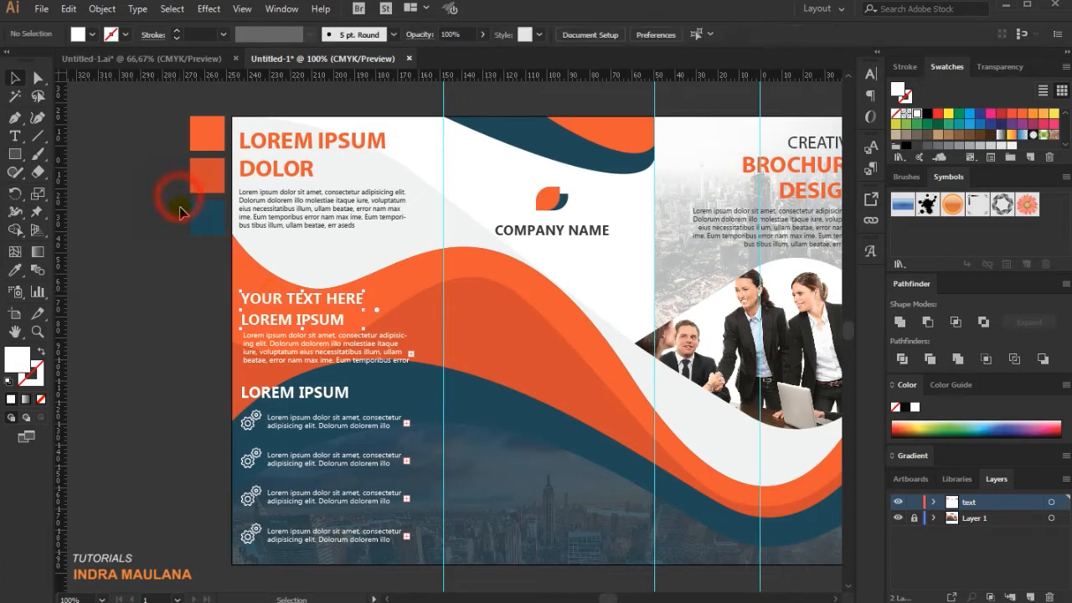
pyautogui.scroll(-2, 215, 402)
pyautogui.scroll(-1, 171, 456)
pyautogui.scroll(2, 171, 456)
pyautogui.hscroll(3, 142, 473)
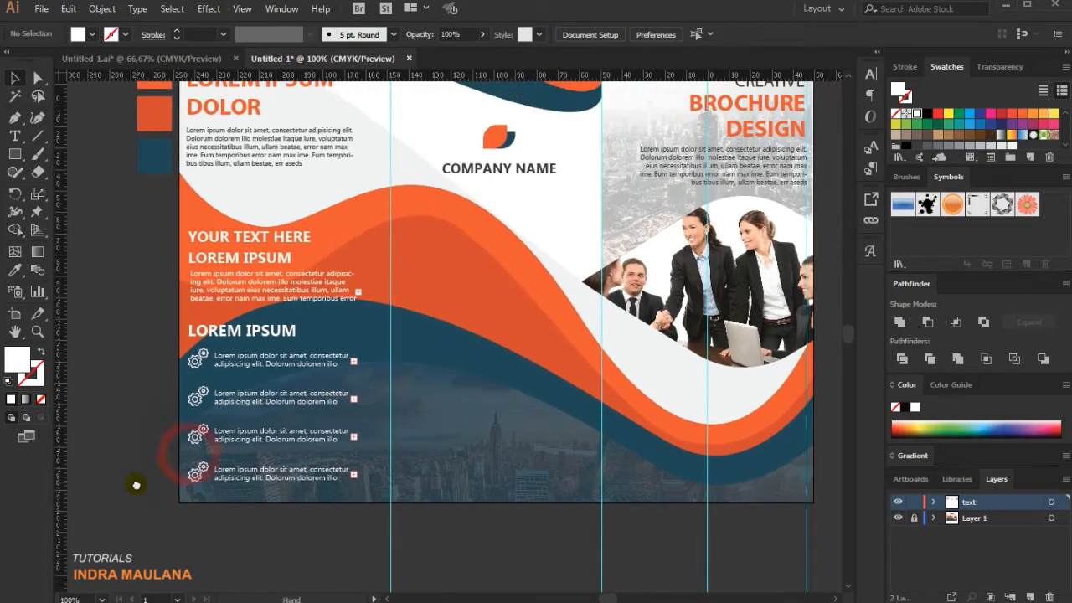
pyautogui.scroll(1, 151, 487)
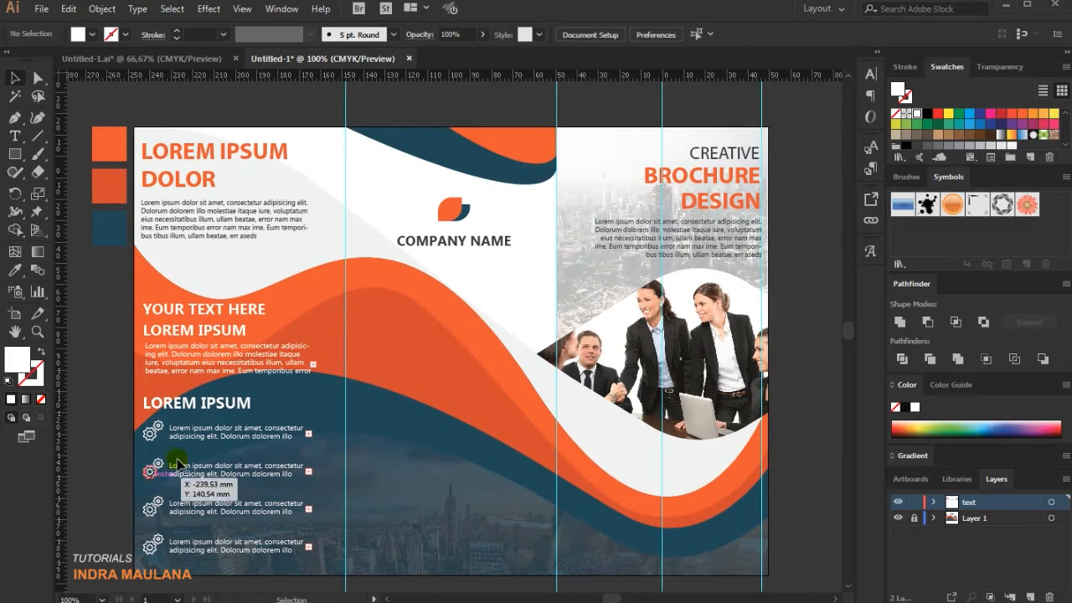
pyautogui.scroll(-1, 523, 309)
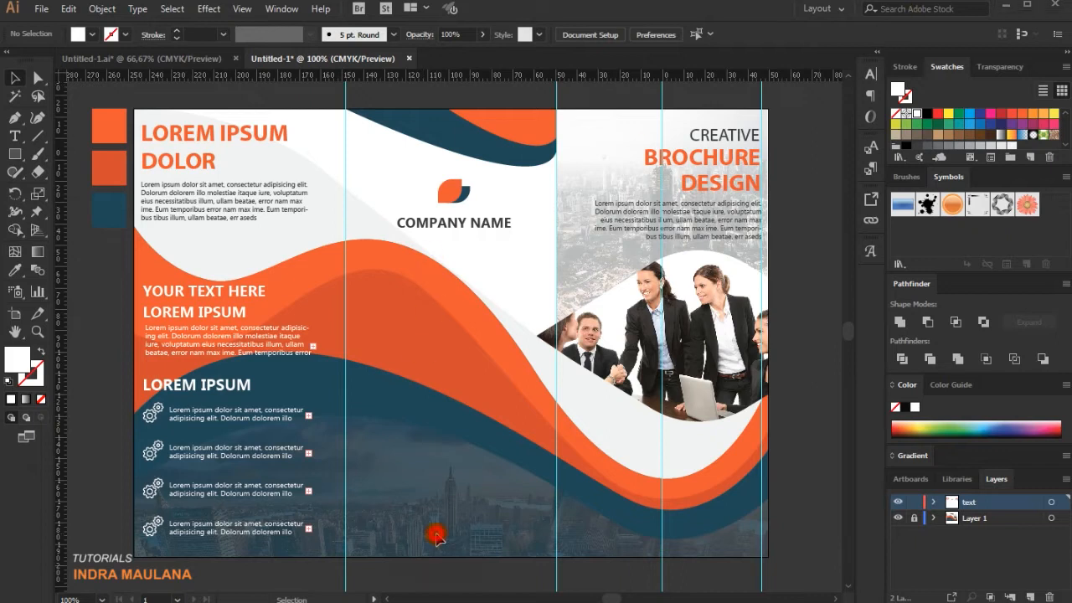
pyautogui.scroll(1, 438, 531)
pyautogui.moveTo(471, 536); pyautogui.dragTo(456, 478)
pyautogui.press('t')
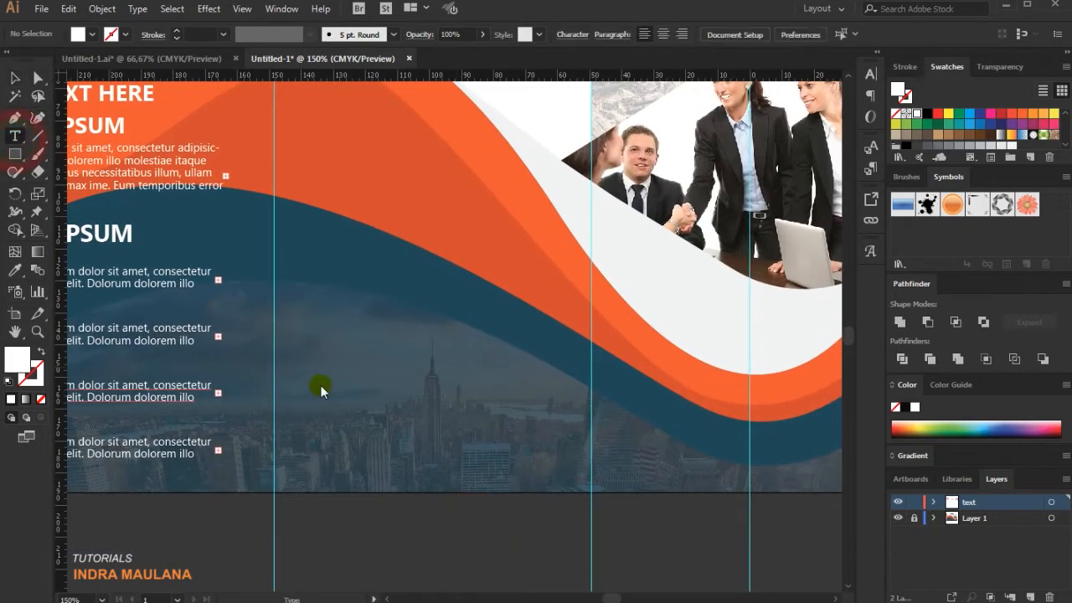
pyautogui.click(334, 477)
pyautogui.write('www')
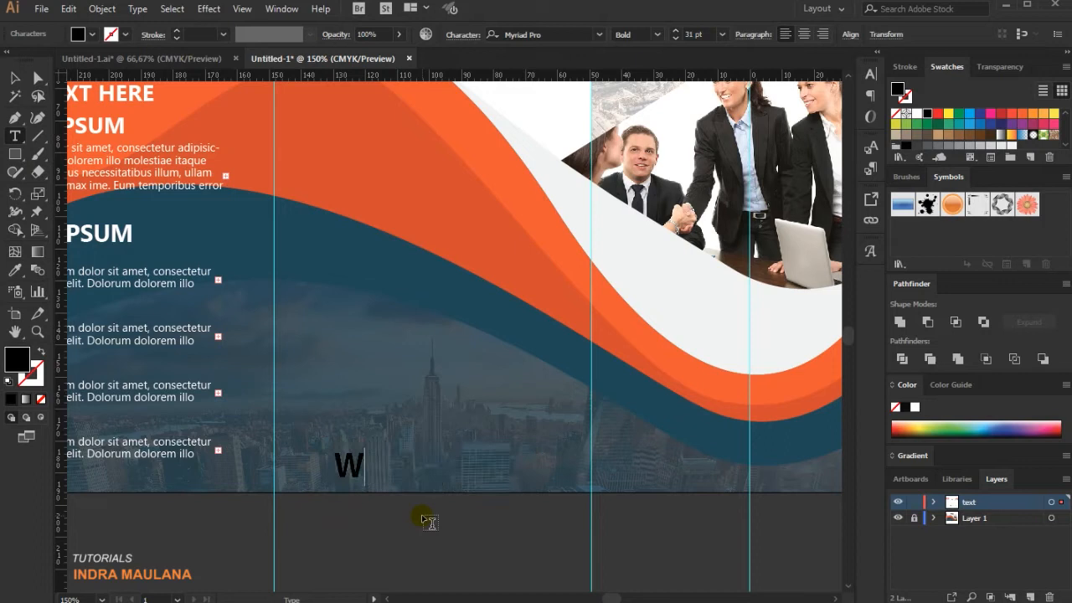
pyautogui.write('.WE')
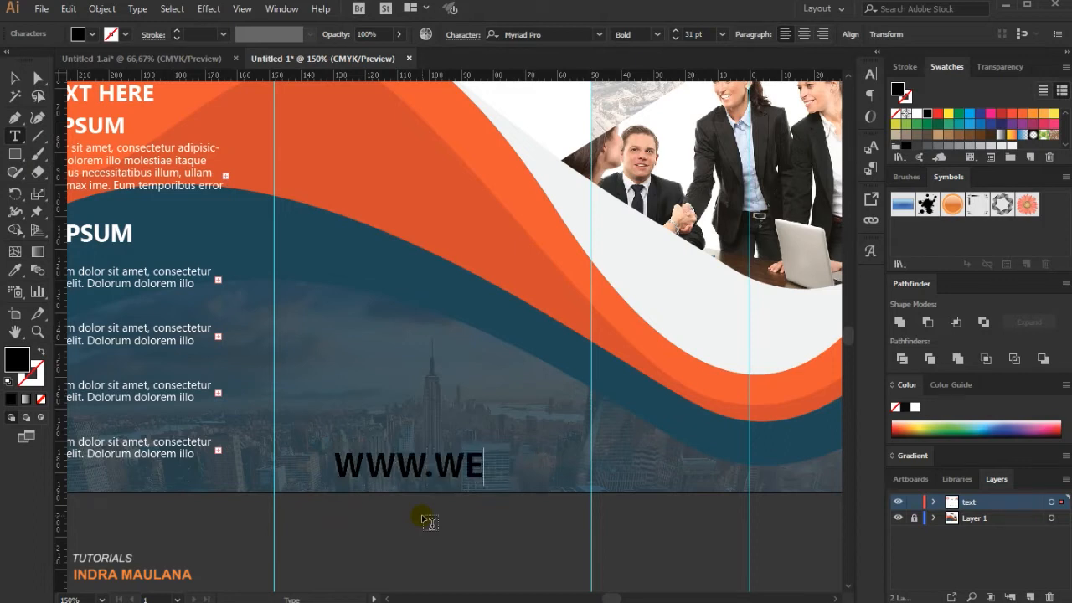
pyautogui.write('BSITE')
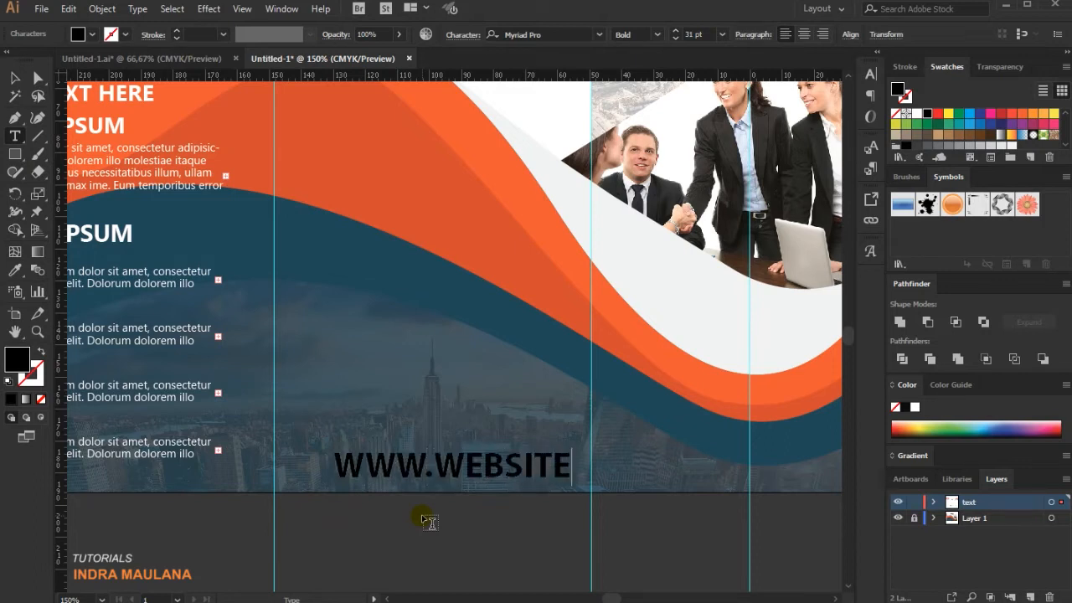
pyautogui.write('NA')
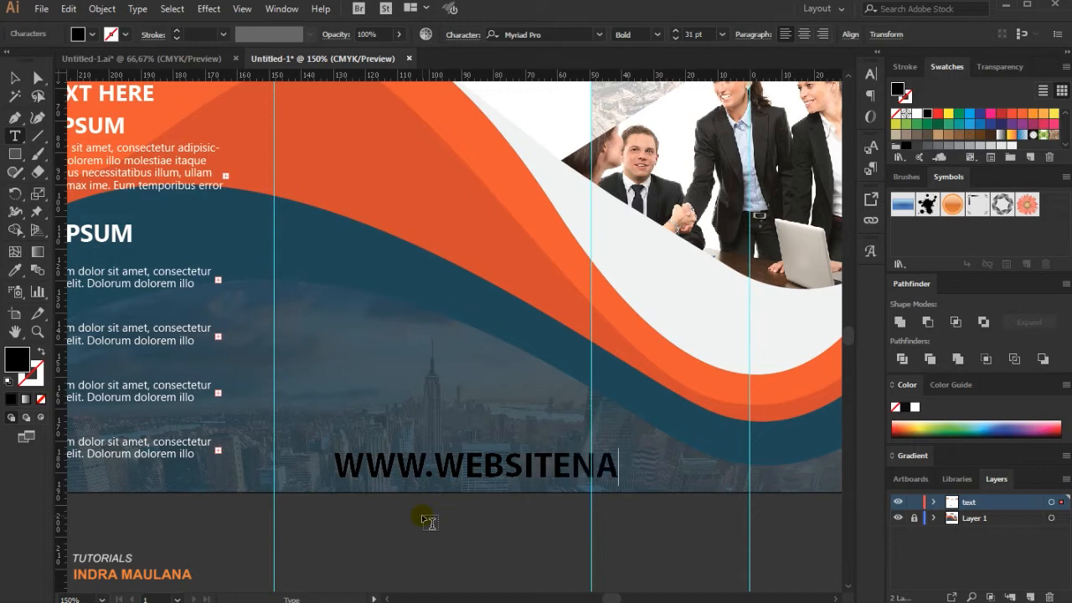
pyautogui.write('ME.COM')
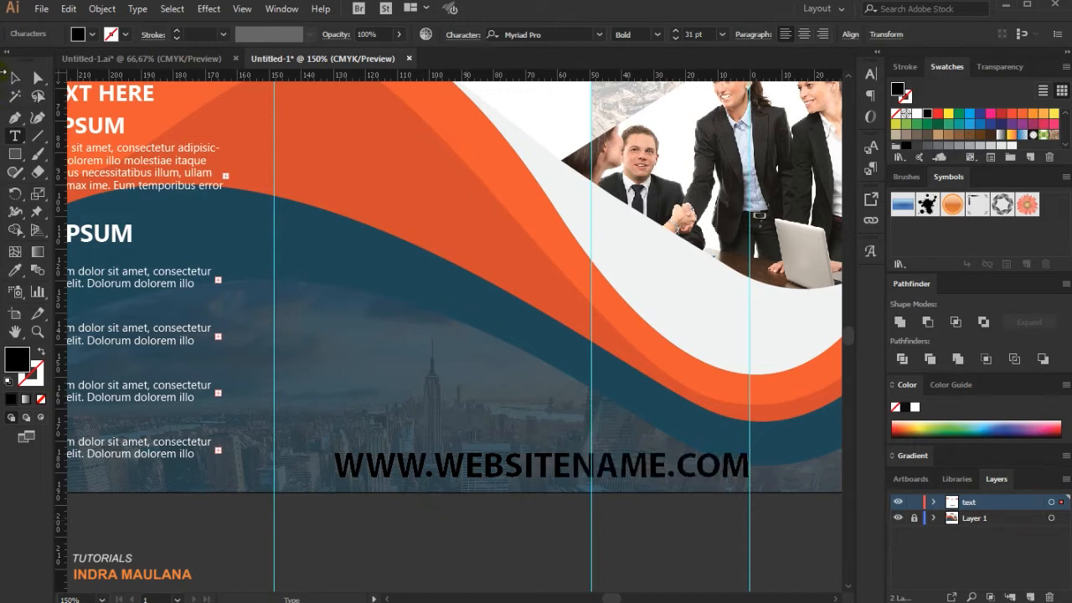
pyautogui.click(15, 77)
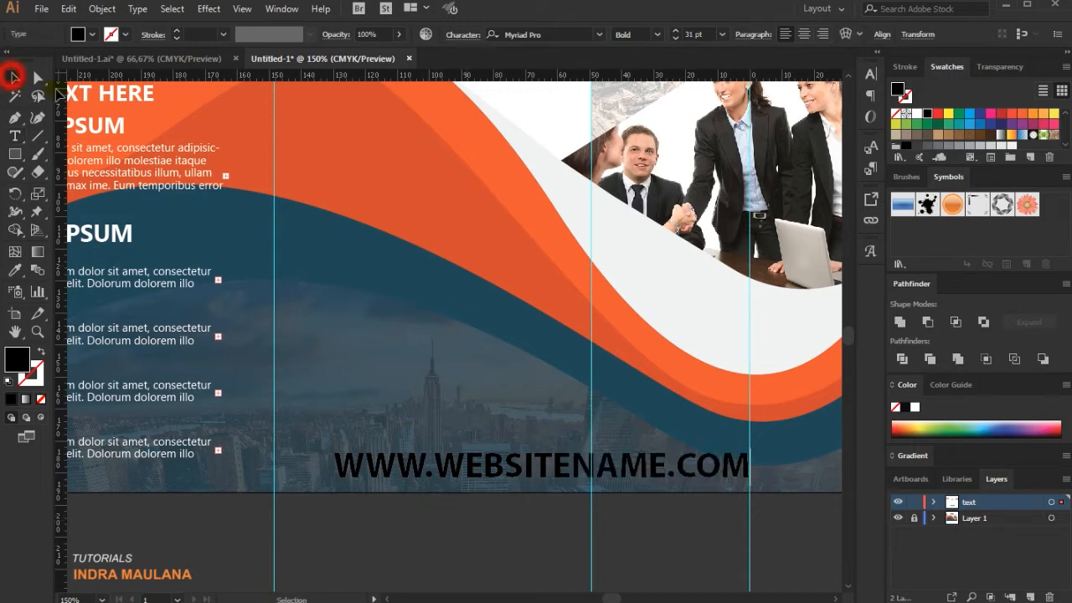
pyautogui.click(907, 113)
pyautogui.moveTo(748, 447); pyautogui.dragTo(569, 474)
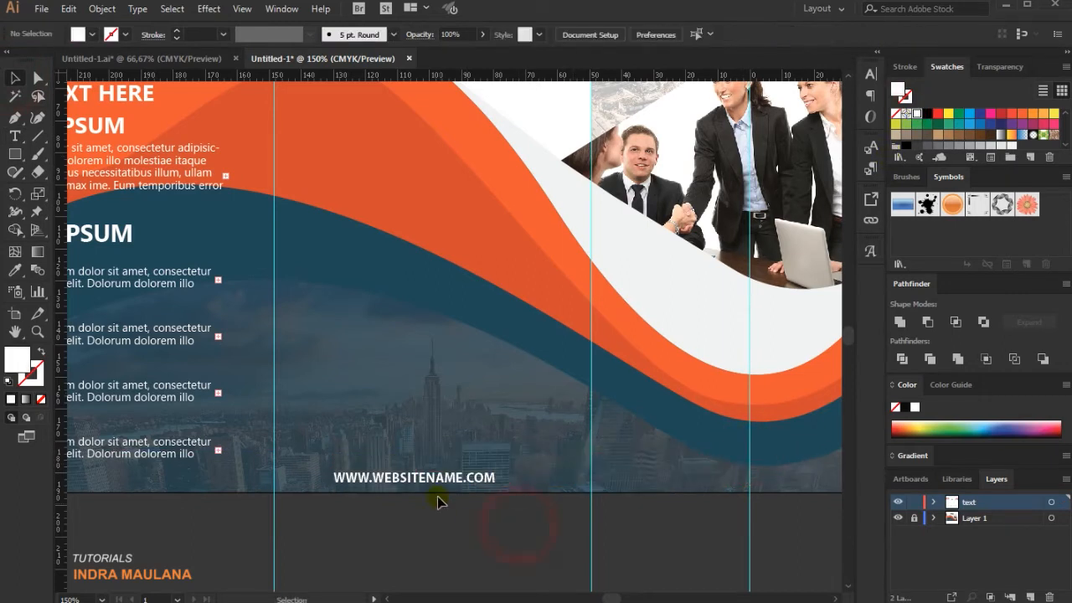
# Move the website text to the bottom centre of the middle panel and set its font size to exactly 12 pt.
pyautogui.moveTo(438, 473); pyautogui.dragTo(451, 478)
pyautogui.scroll(-1, 479, 555)
pyautogui.click(467, 503)
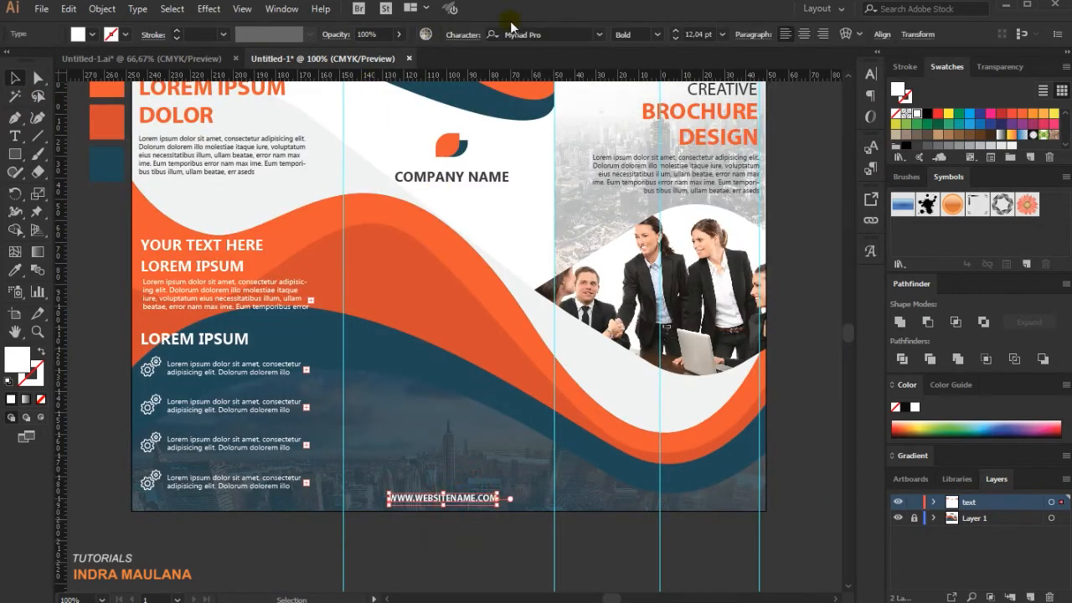
pyautogui.click(674, 38)
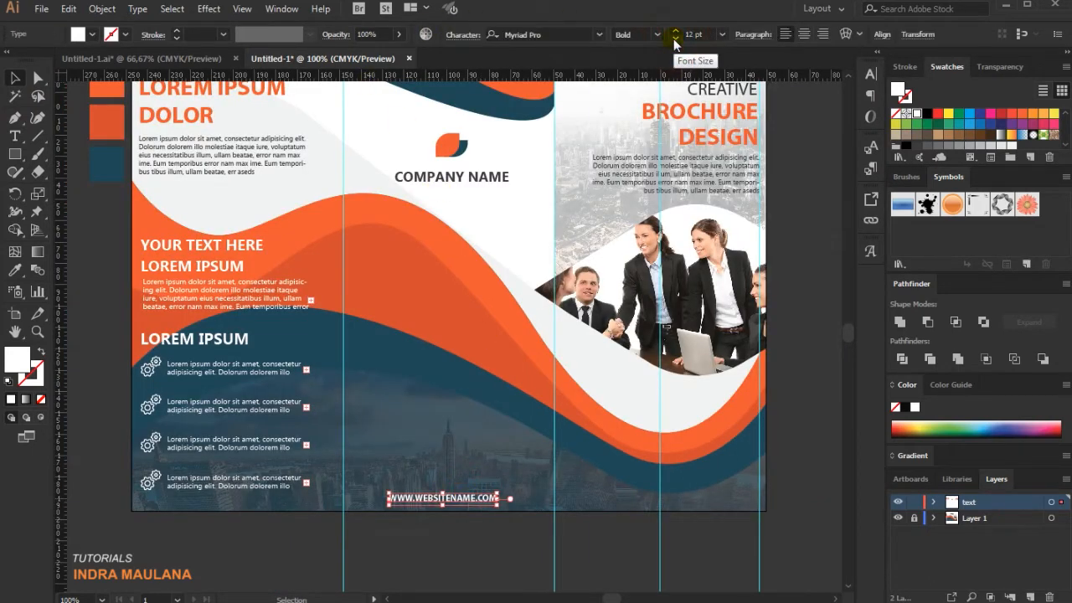
# Paste another copy of the white text block in front, over the one on the left panel.
pyautogui.hotkey('ctrl', 'f')
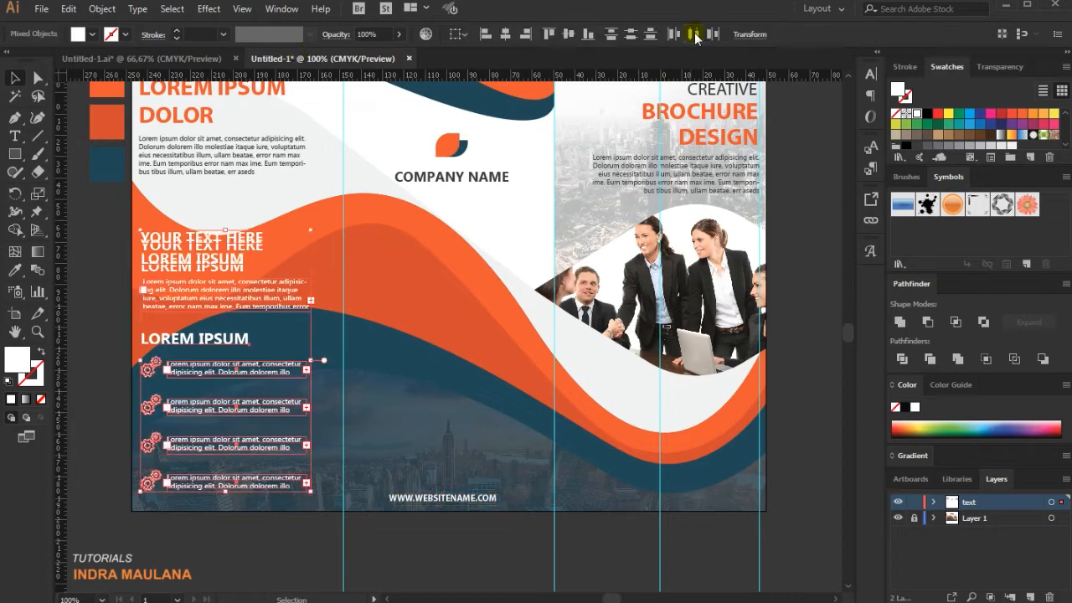
pyautogui.click(563, 495)
# Set the website text's tracking to 12 and its font style to Regular.
pyautogui.click(475, 500)
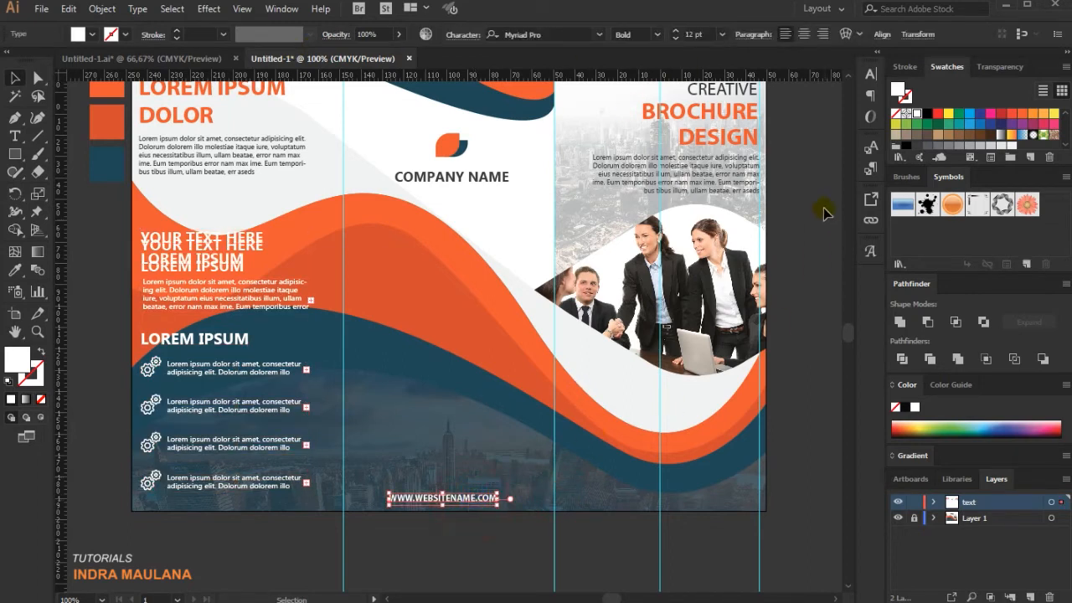
pyautogui.click(869, 75)
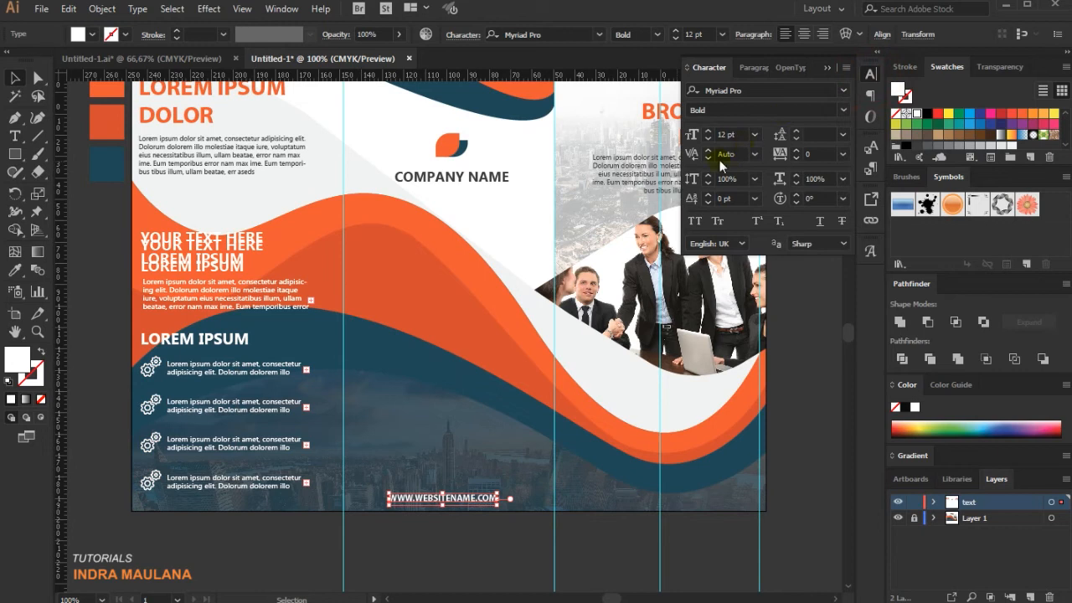
pyautogui.click(797, 151)
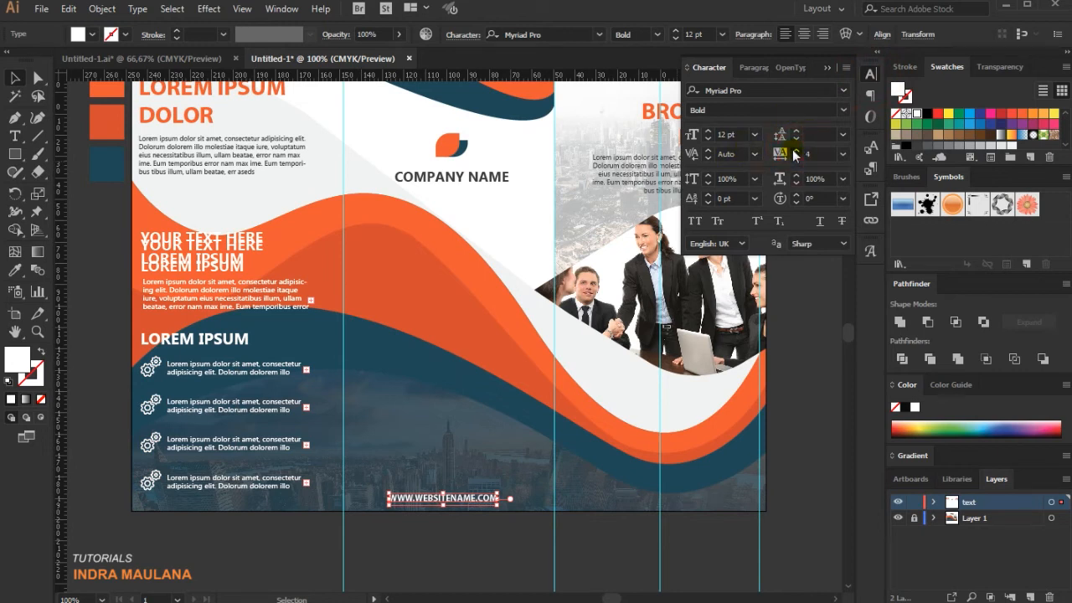
pyautogui.click(662, 33)
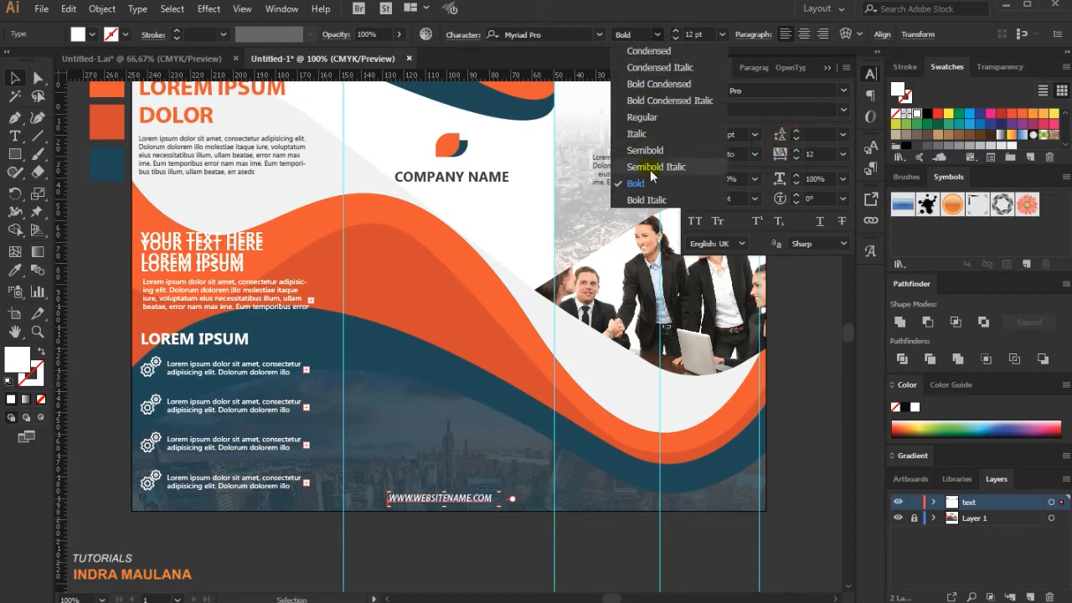
pyautogui.click(642, 117)
pyautogui.click(531, 555)
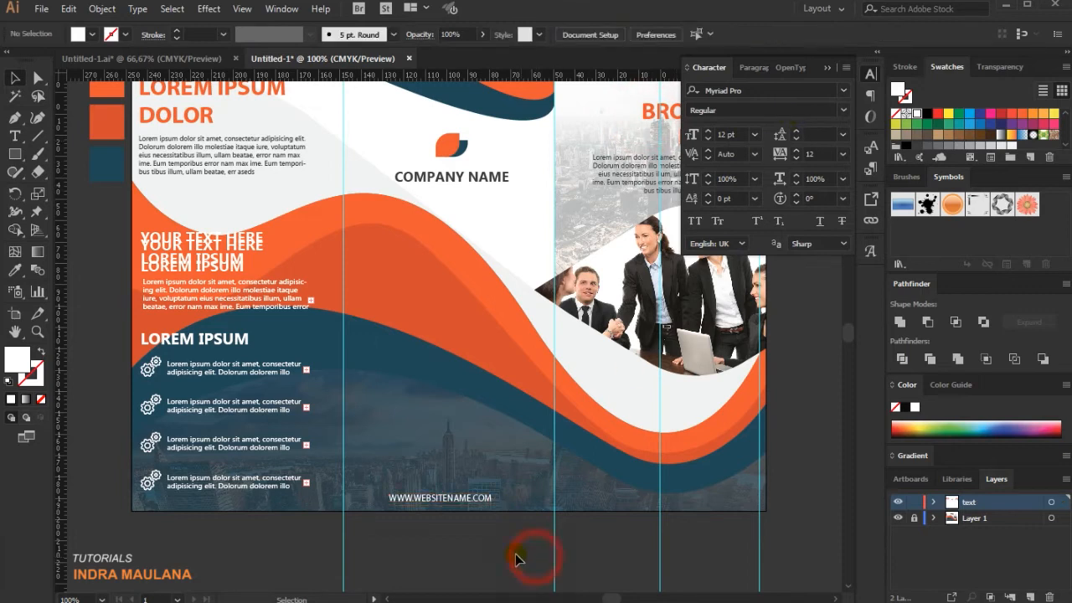
# Nudge the website line slightly to the left along the base of the middle panel.
pyautogui.click(481, 501)
pyautogui.press('Left')
pyautogui.press('Left')
pyautogui.press('Left')
pyautogui.press('Left')
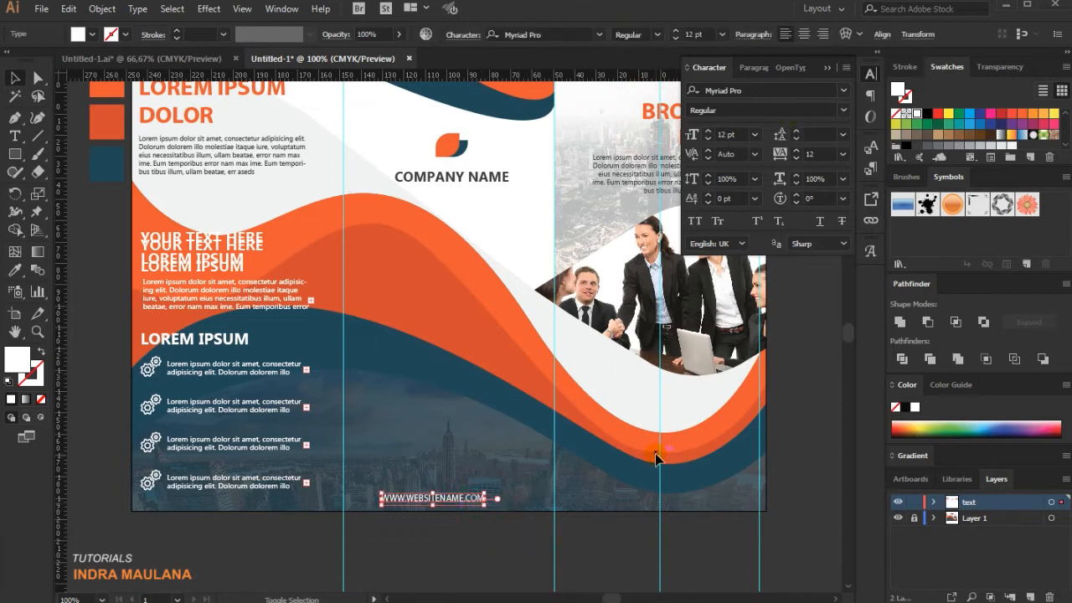
pyautogui.press('Left')
pyautogui.press('Left')
pyautogui.press('Right')
pyautogui.press('Right')
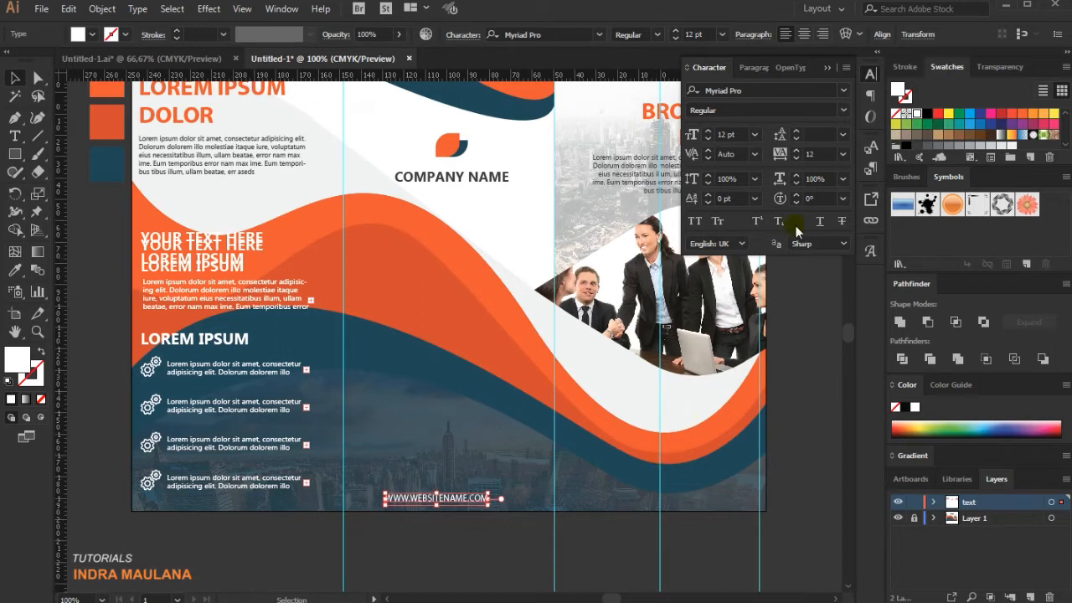
# Increase the website line's tracking to 63 and shift the line a little to the left.
pyautogui.click(796, 151)
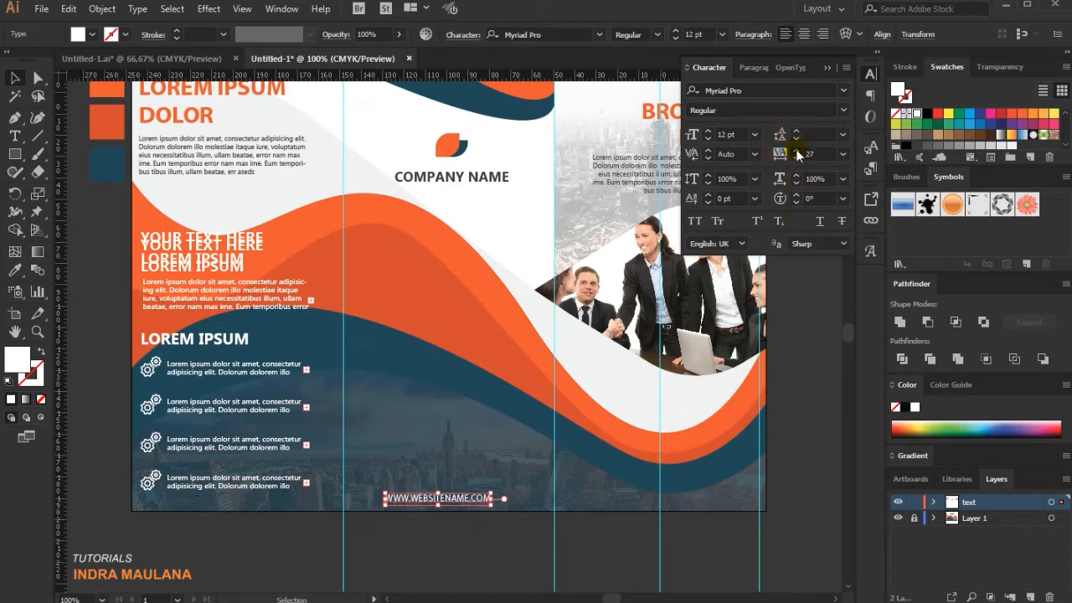
pyautogui.click(796, 152)
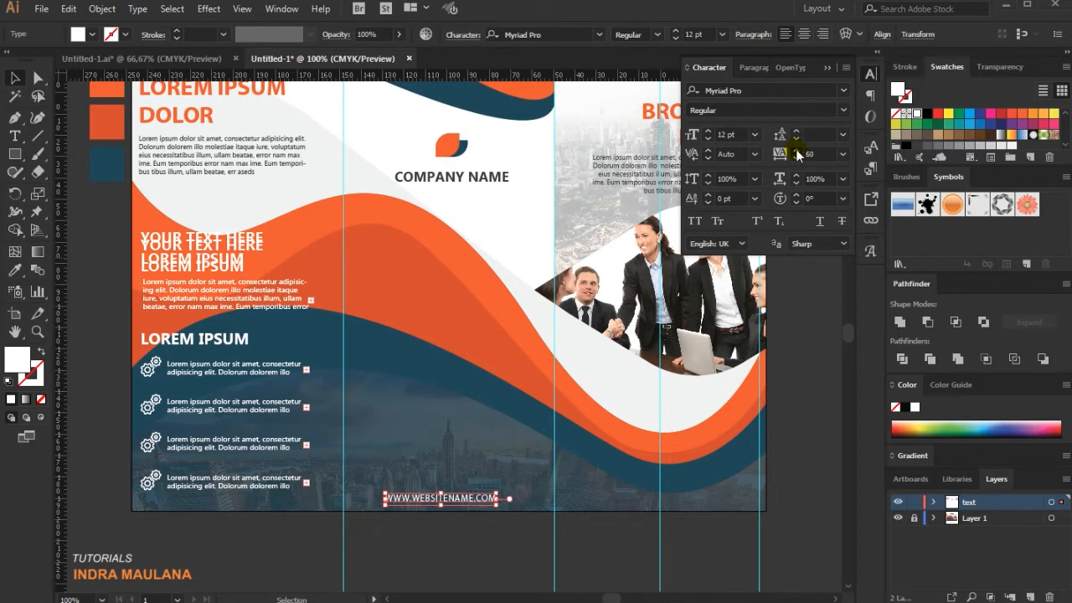
pyautogui.moveTo(456, 499); pyautogui.dragTo(448, 498)
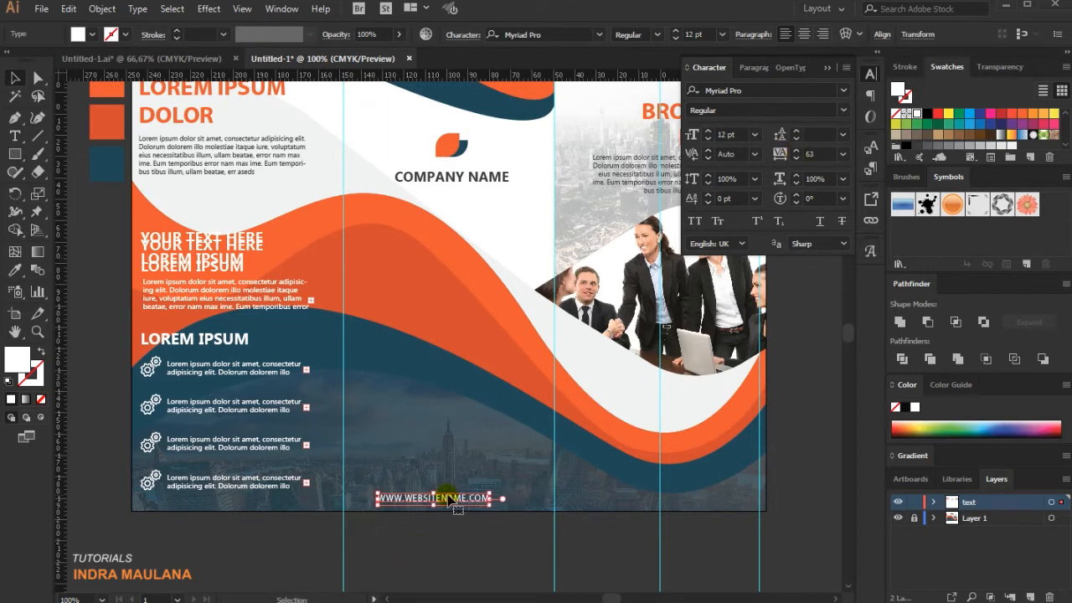
pyautogui.click(445, 551)
pyautogui.scroll(3, 447, 551)
pyautogui.scroll(-5, 503, 469)
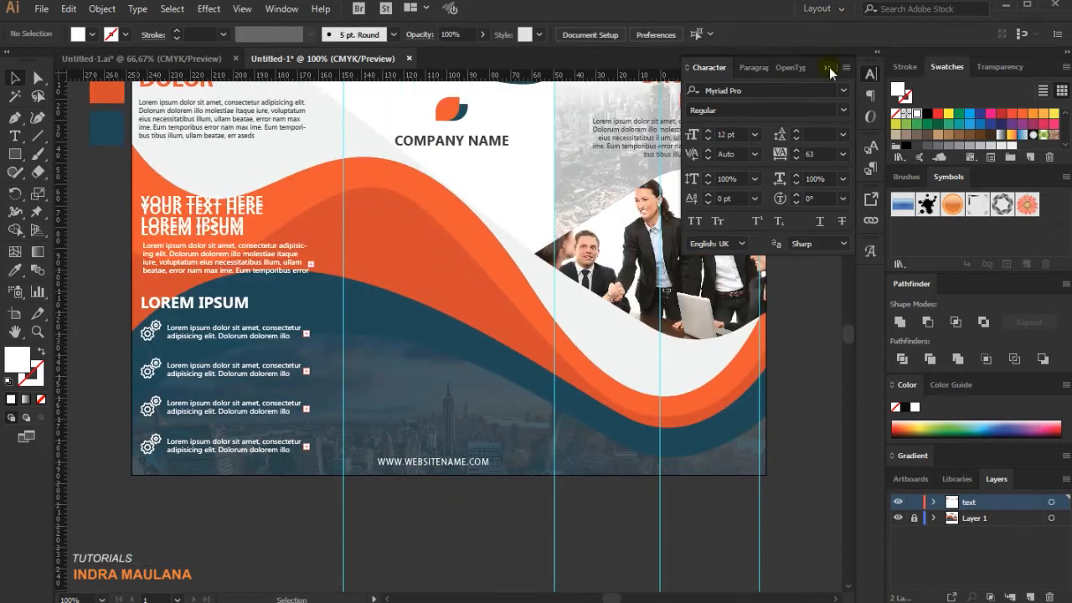
# Nudge the website line slightly right, closer to the middle of the centre panel.
pyautogui.click(827, 67)
pyautogui.scroll(1, 426, 522)
pyautogui.click(442, 434)
pyautogui.press('Right')
pyautogui.press('Right')
pyautogui.press('Right')
pyautogui.press('Right')
pyautogui.click(377, 510)
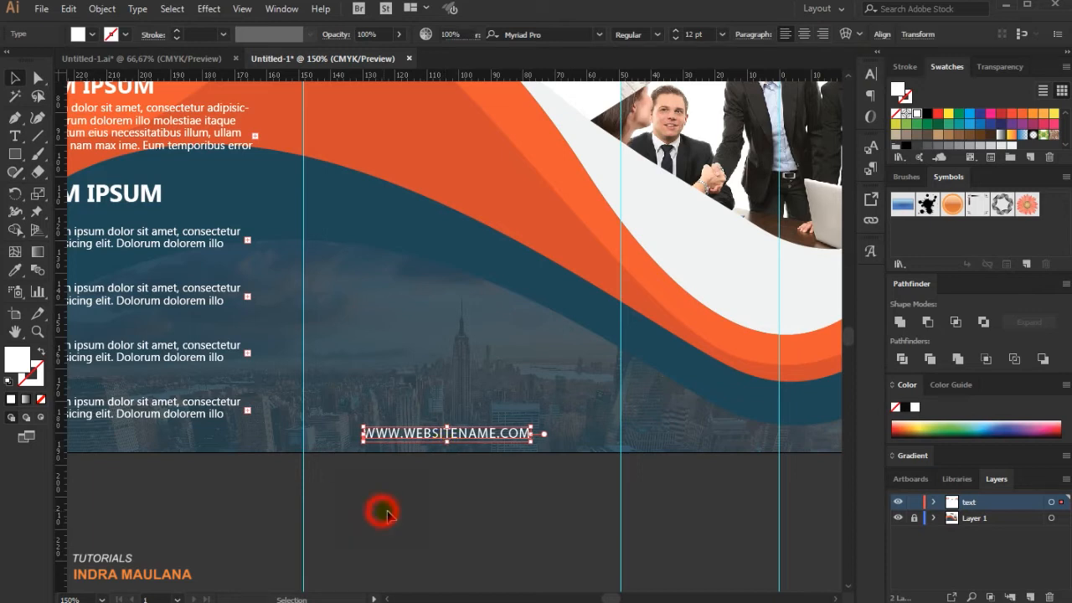
# Duplicate the website line directly above itself and replace the copy's text with a placeholder e-mail address in capitals.
pyautogui.click(475, 439)
pyautogui.moveTo(475, 440); pyautogui.dragTo(227, 410)
pyautogui.press('t')
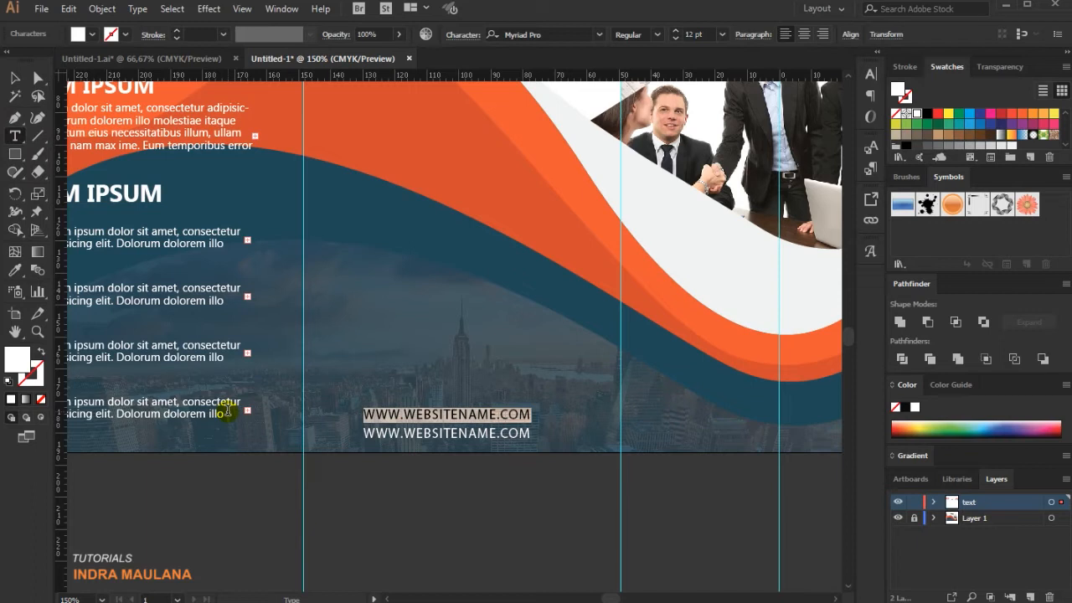
pyautogui.write('YOUREMAIL@EMAIL')
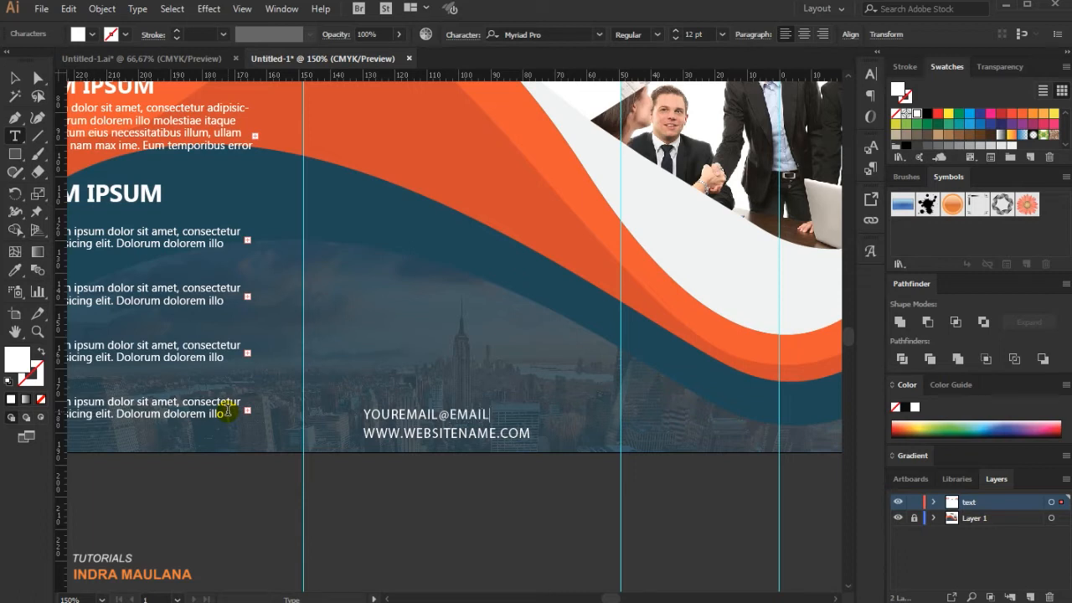
pyautogui.click(15, 77)
# Duplicate the e-mail line above itself and replace the copy's text with a placeholder phone number.
pyautogui.click(444, 414)
pyautogui.click(555, 520)
pyautogui.moveTo(478, 417); pyautogui.dragTo(333, 417)
pyautogui.press('t')
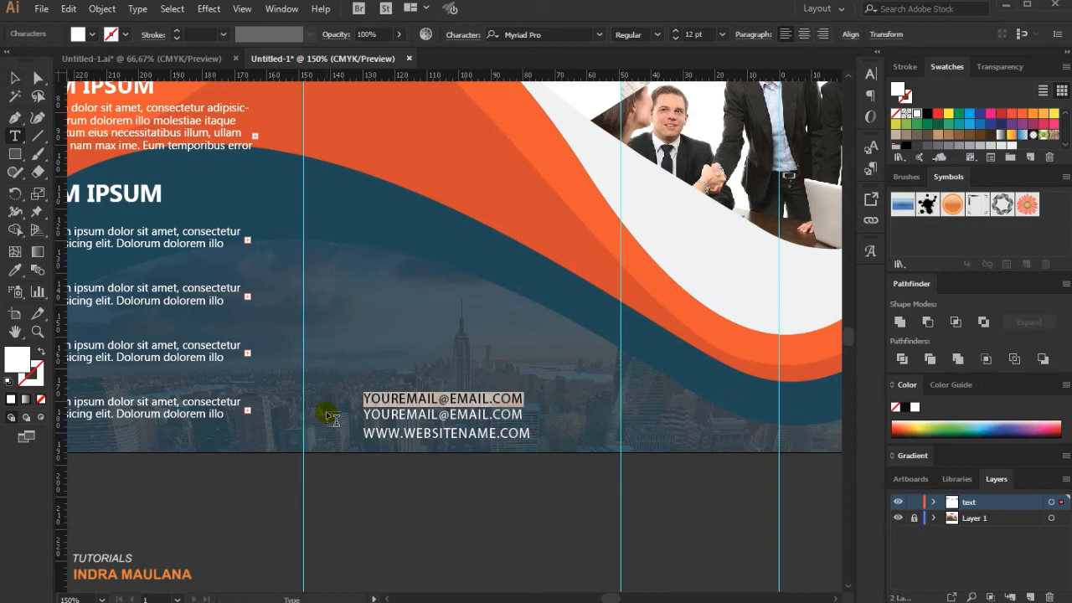
pyautogui.press('BackSpace')
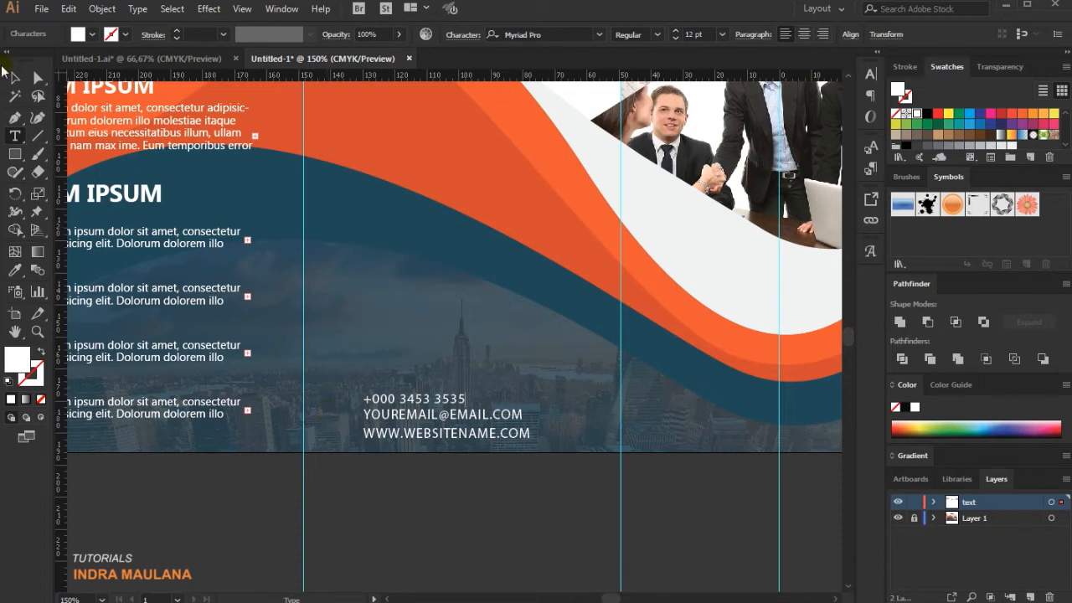
pyautogui.click(14, 77)
# Centre-align the phone, e-mail and website lines and position them together in the middle of the centre panel.
pyautogui.moveTo(417, 355); pyautogui.dragTo(451, 485)
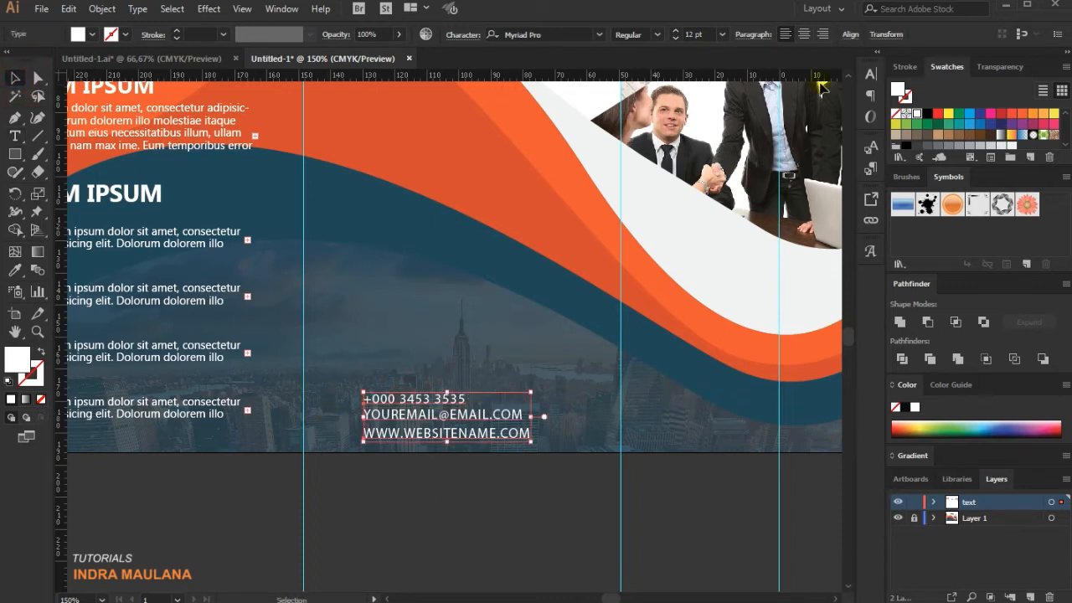
pyautogui.click(804, 35)
pyautogui.moveTo(380, 412); pyautogui.dragTo(473, 412)
pyautogui.click(490, 497)
pyautogui.hotkey('ctrl', '-')
pyautogui.scroll(1, 566, 521)
pyautogui.moveTo(581, 497); pyautogui.dragTo(398, 385)
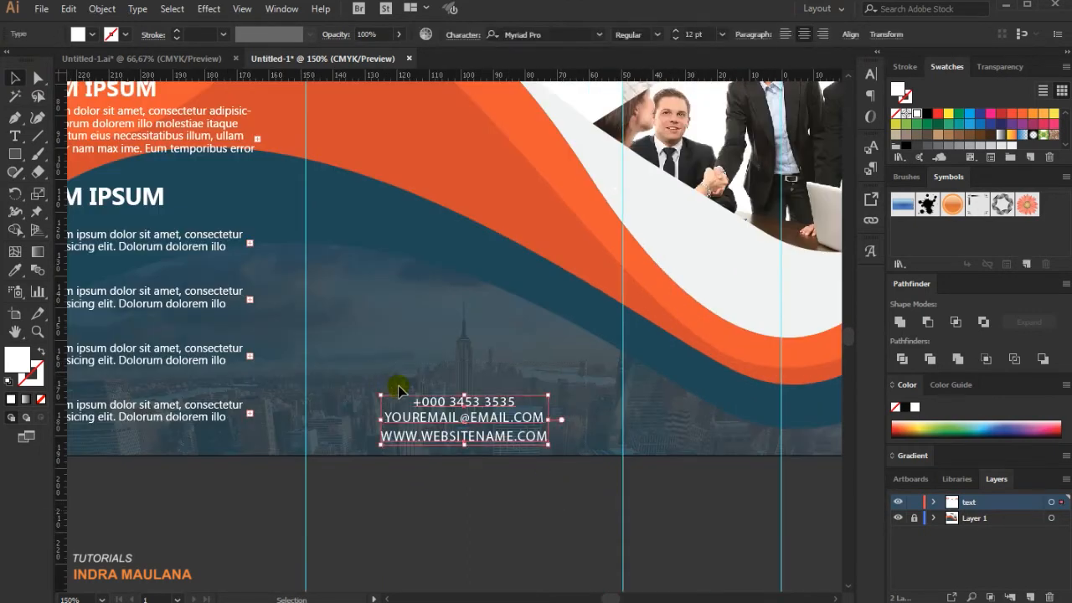
pyautogui.click(598, 469)
pyautogui.scroll(2, 545, 491)
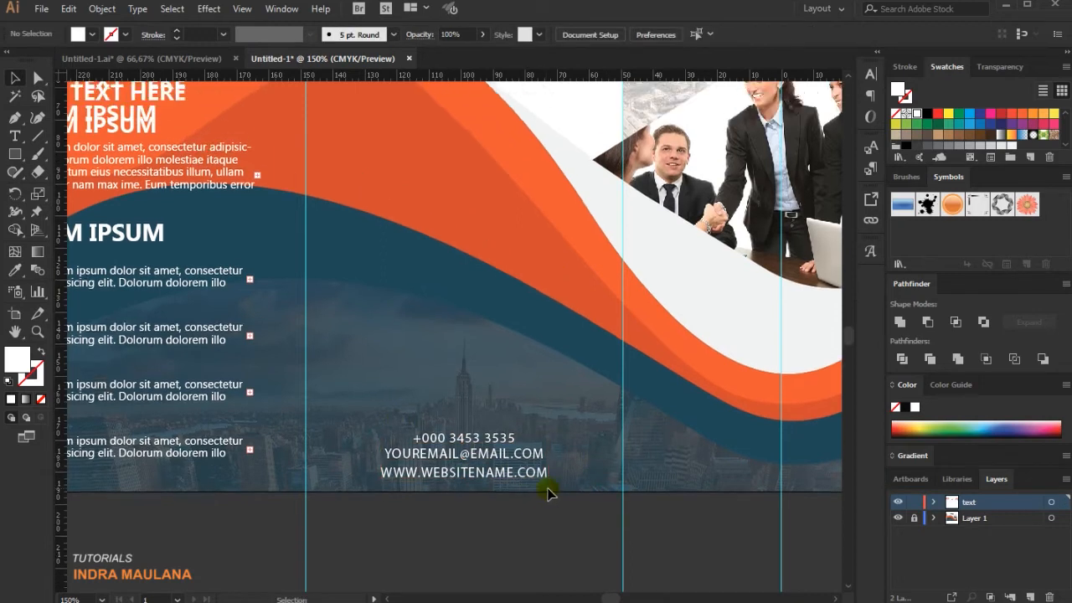
pyautogui.click(453, 453)
pyautogui.press('i')
pyautogui.click(457, 469)
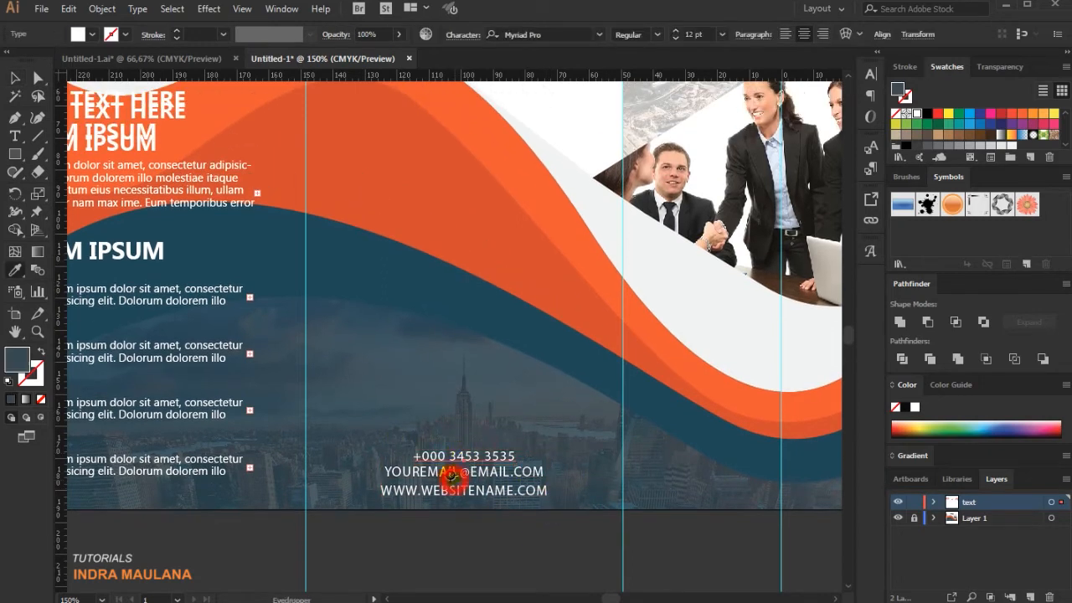
pyautogui.click(465, 470)
pyautogui.click(16, 77)
pyautogui.click(494, 374)
# Paste the phone, envelope and globe icons, fill them white, scale them down and align their vertical centres below the artboard.
pyautogui.scroll(2, 515, 406)
pyautogui.scroll(-2, 516, 414)
pyautogui.press('space')
pyautogui.moveTo(525, 422); pyautogui.dragTo(493, 406)
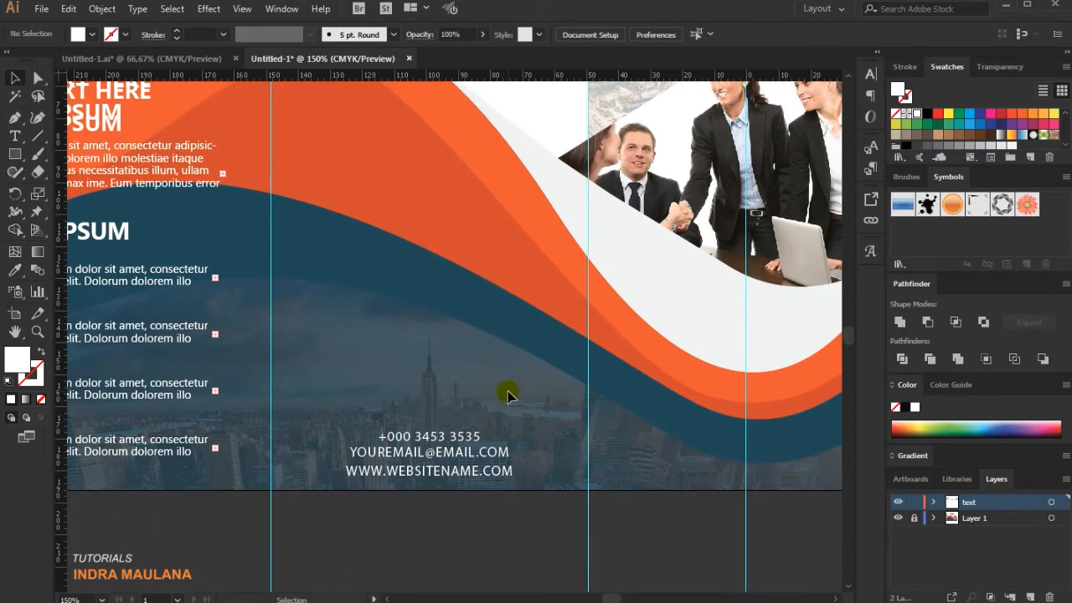
pyautogui.scroll(2, 509, 411)
pyautogui.scroll(-2, 510, 411)
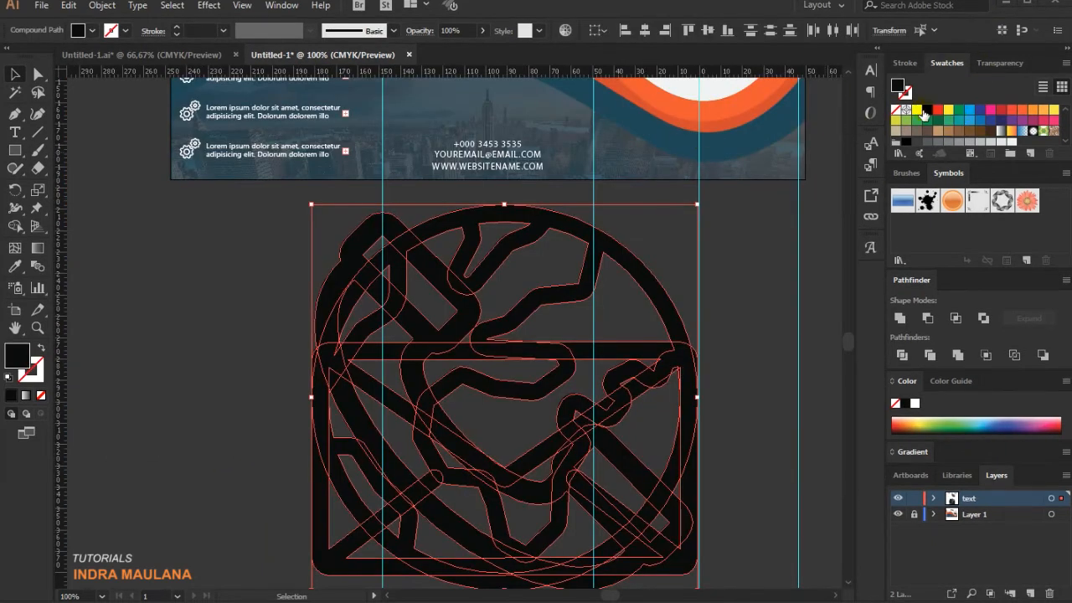
pyautogui.moveTo(697, 204); pyautogui.dragTo(506, 401)
pyautogui.hotkey('ctrl', '+')
pyautogui.scroll(5, 528, 178)
pyautogui.moveTo(488, 394); pyautogui.dragTo(483, 391)
pyautogui.click(708, 32)
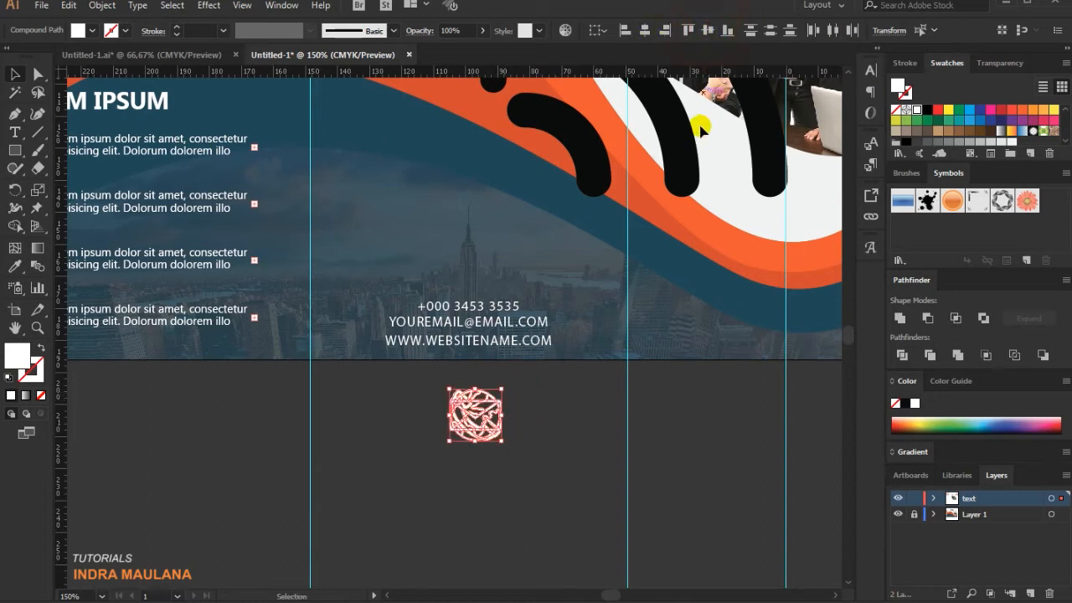
pyautogui.click(580, 396)
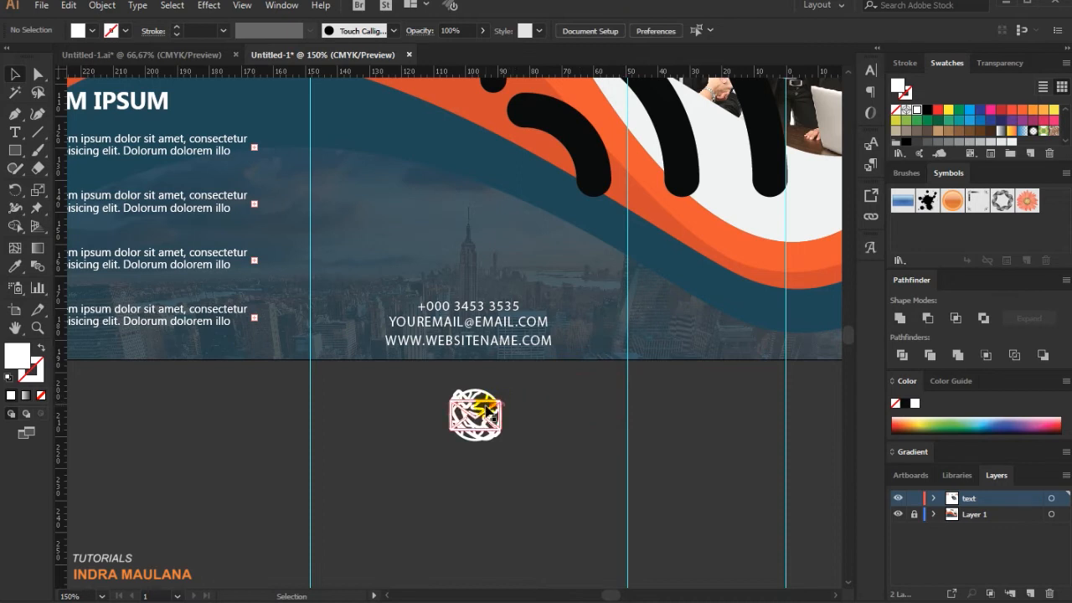
# Separate the stacked icons into a row of phone, envelope and globe, and centre the row below the middle panel.
pyautogui.moveTo(486, 409); pyautogui.dragTo(311, 396)
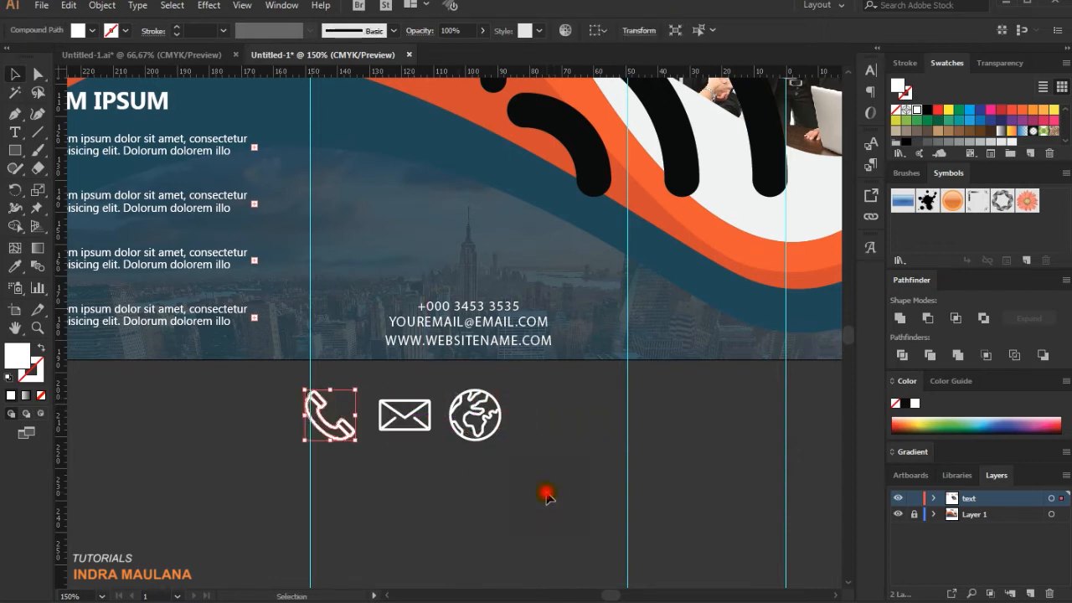
pyautogui.click(548, 495)
pyautogui.moveTo(553, 474); pyautogui.dragTo(265, 384)
pyautogui.moveTo(417, 405); pyautogui.dragTo(480, 406)
# Scale the three icons down to small contact symbols and place them just above the phone number line.
pyautogui.moveTo(565, 389); pyautogui.dragTo(551, 409)
pyautogui.moveTo(473, 409); pyautogui.dragTo(473, 275)
pyautogui.click(531, 504)
pyautogui.scroll(3, 531, 512)
pyautogui.moveTo(373, 340); pyautogui.dragTo(506, 379)
pyautogui.click(517, 572)
pyautogui.scroll(1, 524, 572)
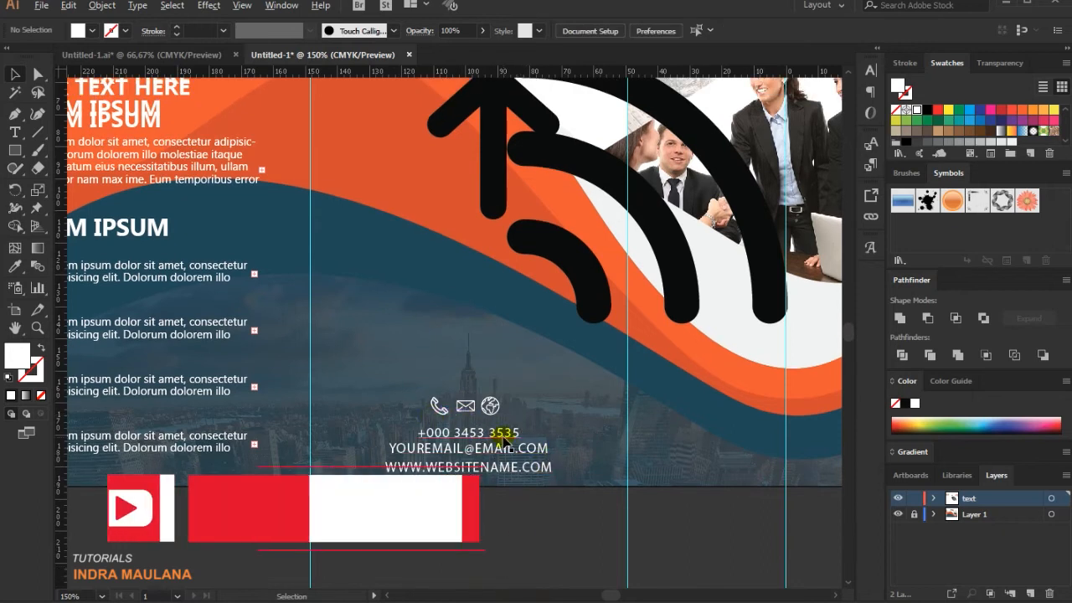
# Spread the phone and globe icons outward from the envelope so the three icons are evenly spaced.
pyautogui.click(501, 408)
pyautogui.moveTo(502, 410); pyautogui.dragTo(445, 410)
pyautogui.click(464, 376)
pyautogui.scroll(-1, 464, 376)
pyautogui.moveTo(360, 318); pyautogui.dragTo(527, 367)
pyautogui.click(548, 337)
pyautogui.scroll(-2, 561, 352)
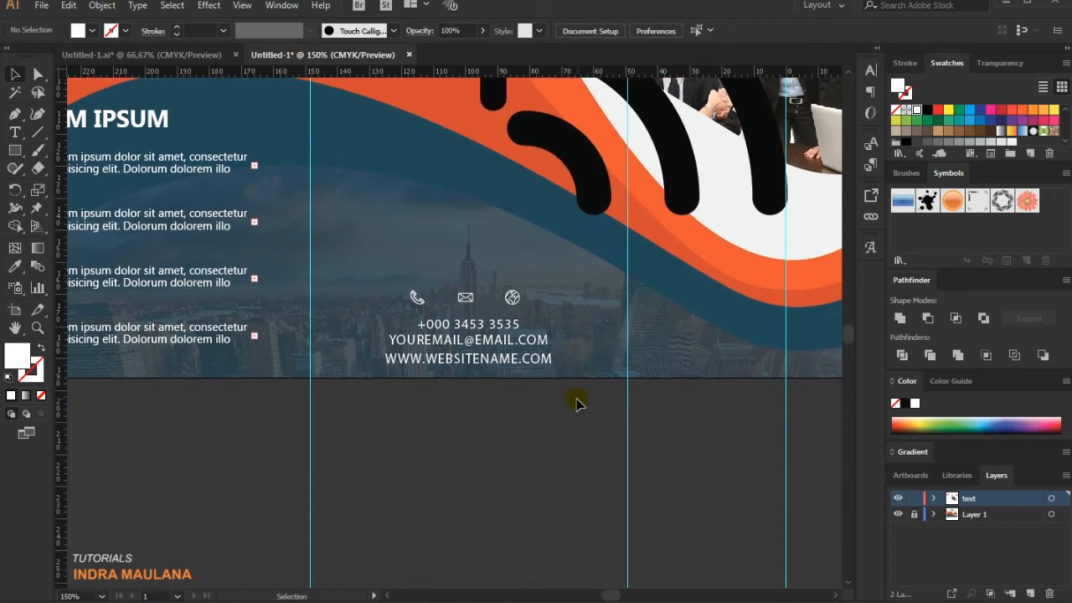
pyautogui.scroll(3, 578, 393)
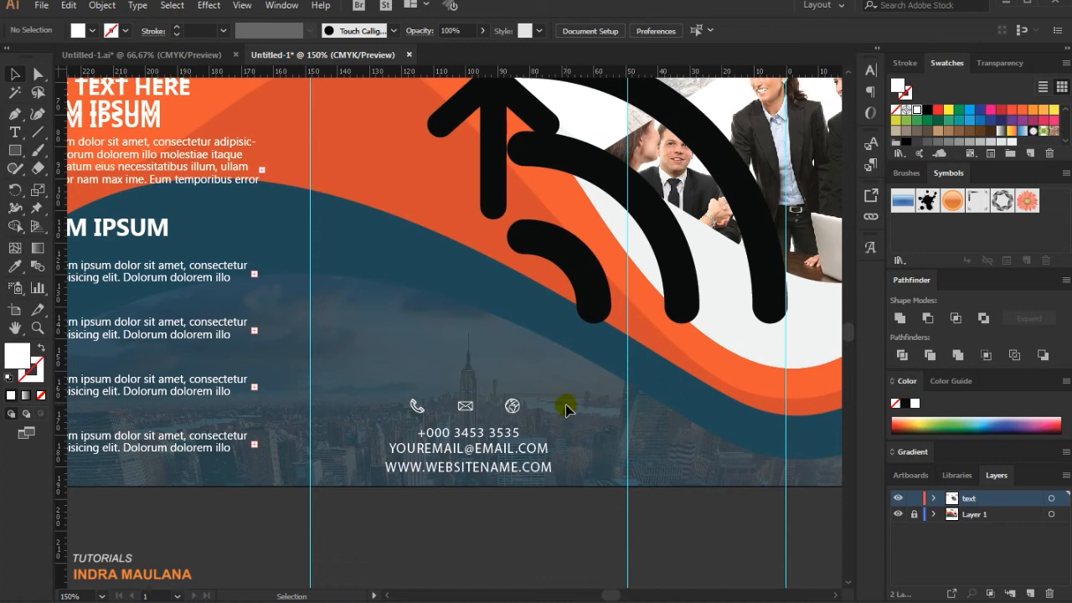
# Draw a centred horizontal line about 47 mm long above the three contact icons with the Line Segment tool.
pyautogui.click(37, 132)
pyautogui.moveTo(468, 380)
pyautogui.mouseDown()
pyautogui.moveTo(573, 381)
pyautogui.moveTo(545, 380)
pyautogui.mouseUp()
pyautogui.click(15, 73)
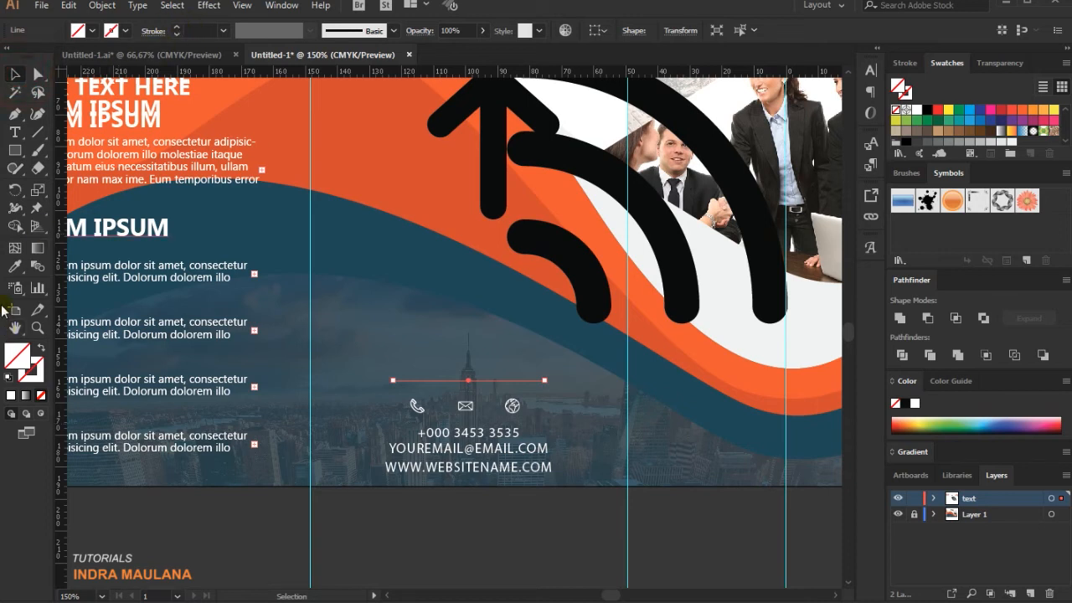
# Give the line a 3 pt stroke in orange sampled from the wave shape, with no fill.
pyautogui.click(14, 267)
pyautogui.click(216, 93)
pyautogui.click(14, 73)
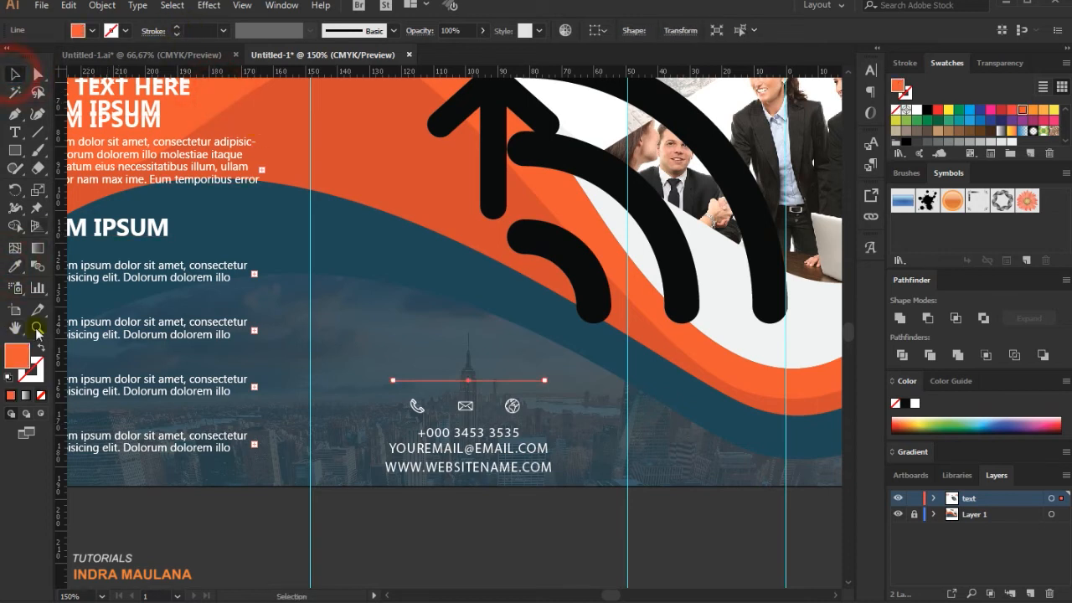
pyautogui.click(39, 352)
pyautogui.click(402, 344)
pyautogui.click(479, 380)
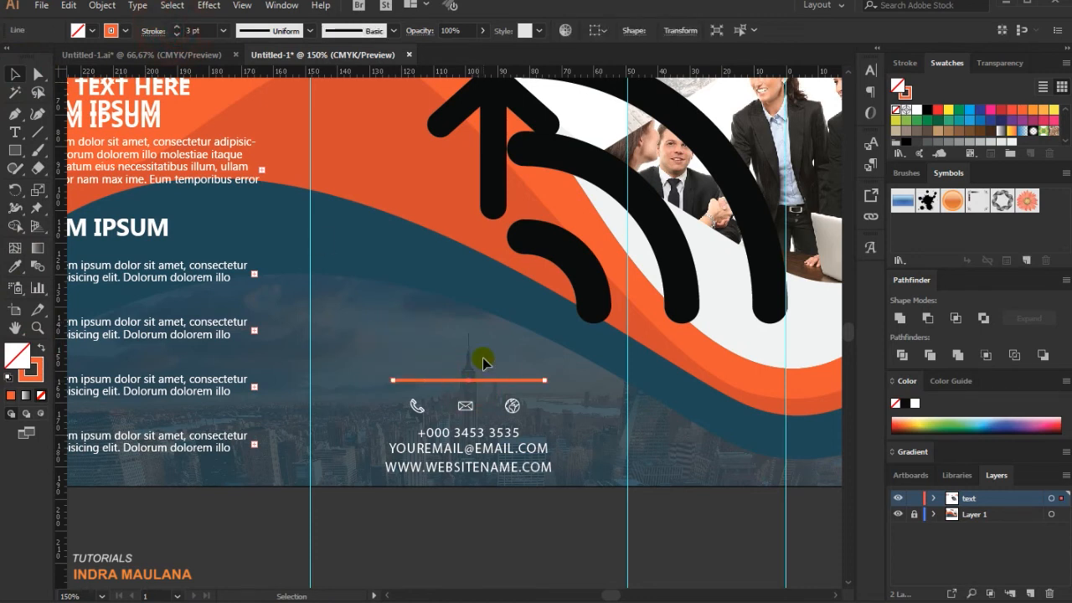
# Move the orange line down so it sits between the contact icons and the phone number.
pyautogui.hotkey('shift', 'Down')
pyautogui.hotkey('shift', 'Down')
pyautogui.hotkey('shift', 'Down')
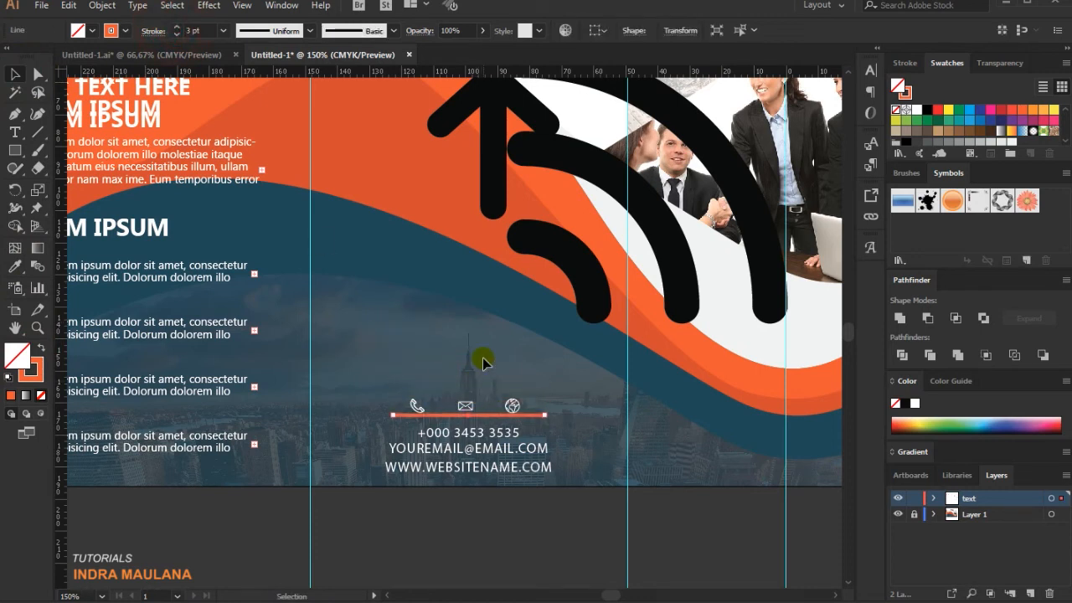
pyautogui.press('Down')
pyautogui.press('Down')
pyautogui.press('Down')
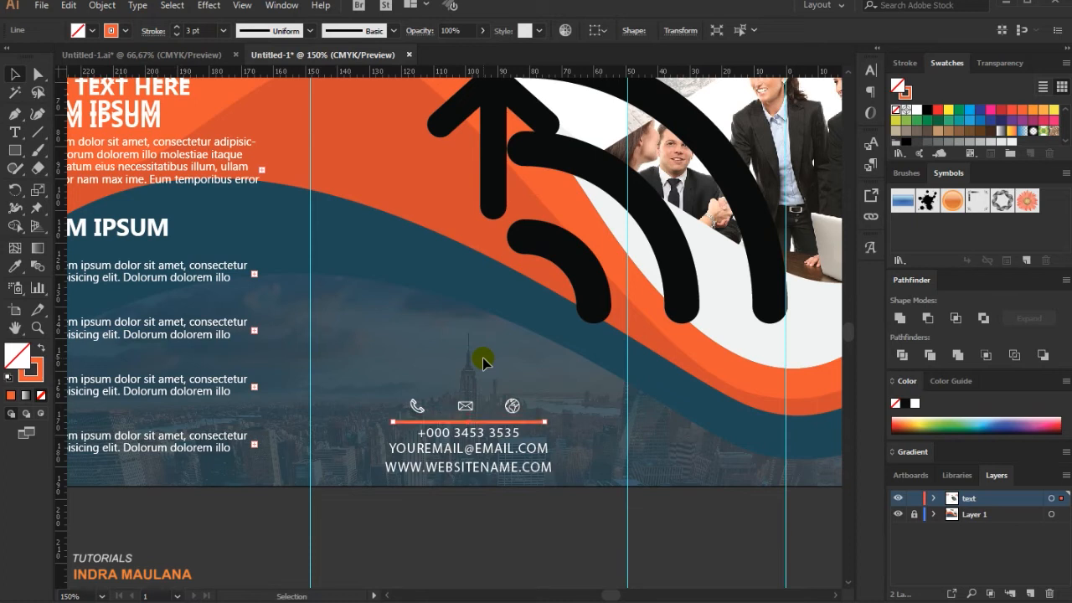
pyautogui.click(502, 527)
pyautogui.hotkey('ctrl', '-')
pyautogui.hotkey('ctrl', '-')
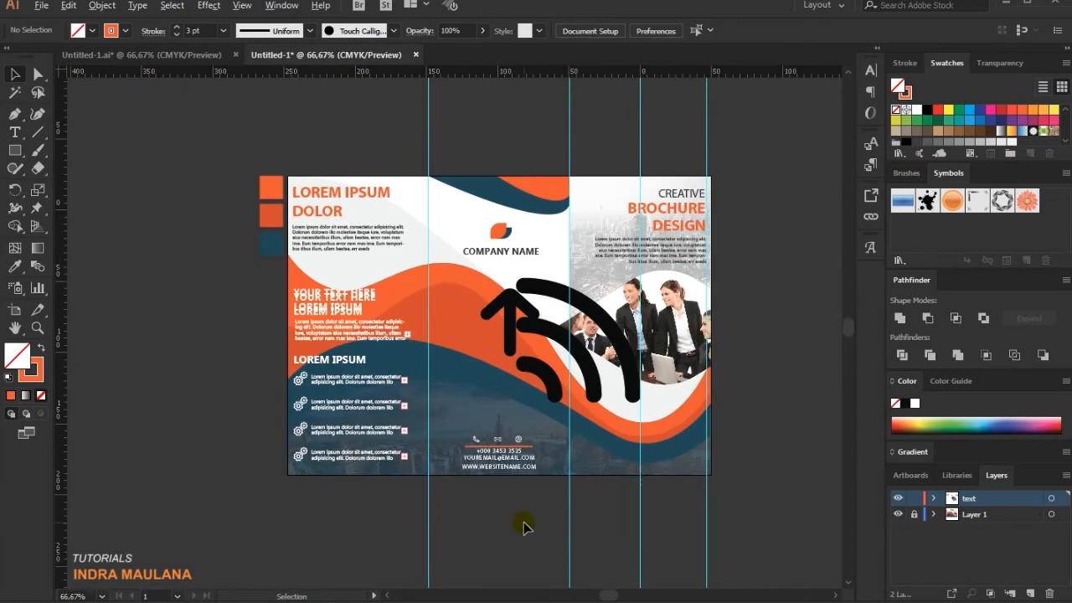
# Group the three contact icons, the orange line and the phone, e-mail and website lines.
pyautogui.scroll(1, 545, 526)
pyautogui.scroll(1, 568, 461)
pyautogui.moveTo(561, 469); pyautogui.dragTo(557, 491)
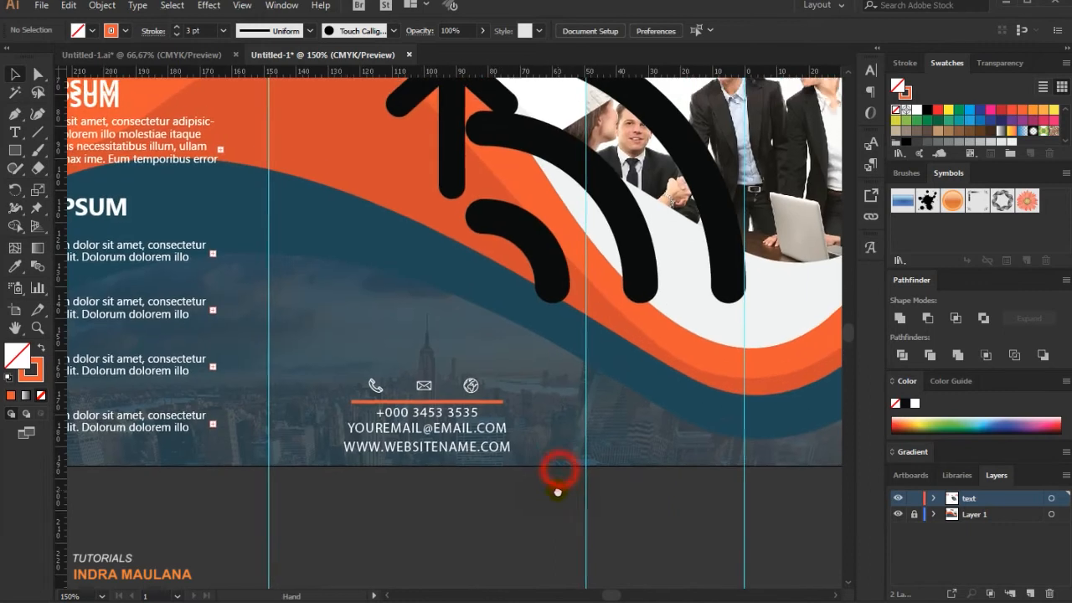
pyautogui.moveTo(326, 354); pyautogui.dragTo(427, 443)
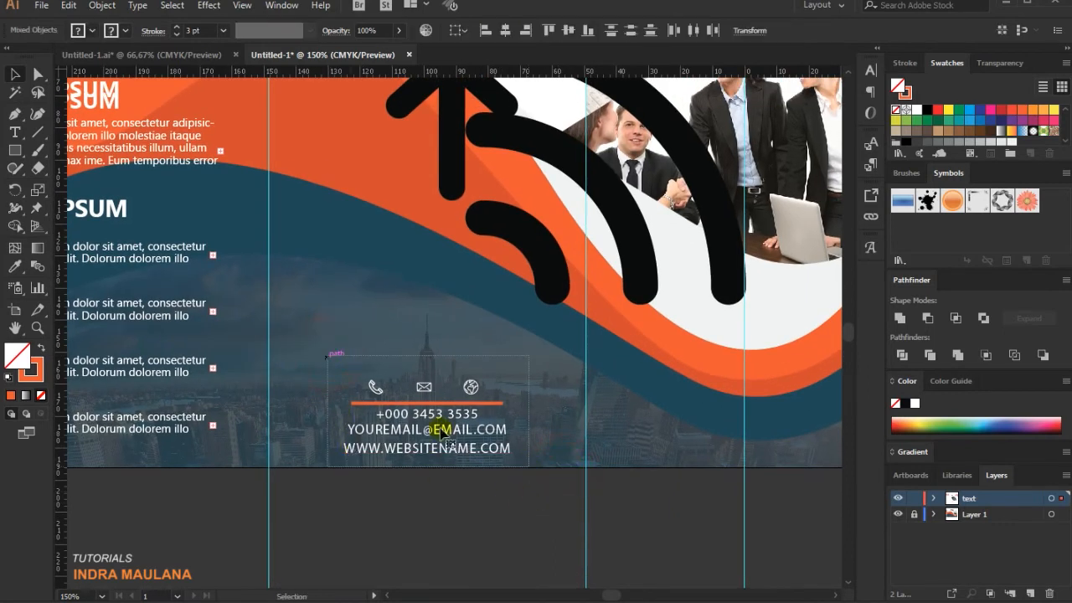
pyautogui.rightClick(429, 400)
pyautogui.click(438, 497)
pyautogui.click(507, 545)
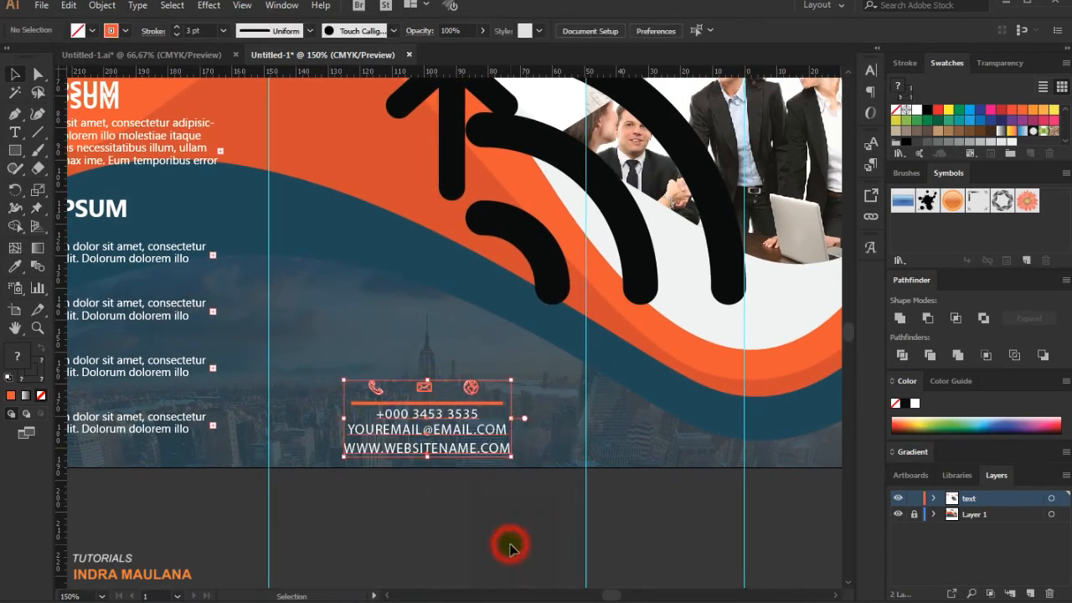
# Remove the large black arrow-and-arcs icon and place a pasted QR code above the contact icons at about Y 143.8 mm.
pyautogui.scroll(1, 560, 540)
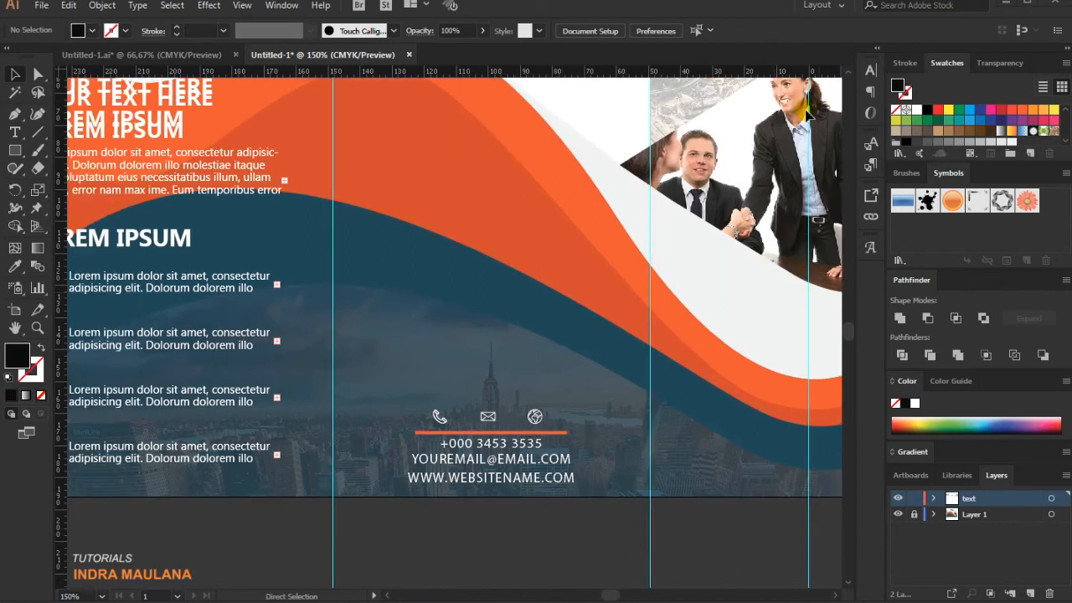
pyautogui.click(532, 312)
pyautogui.hotkey('ctrl', 'v')
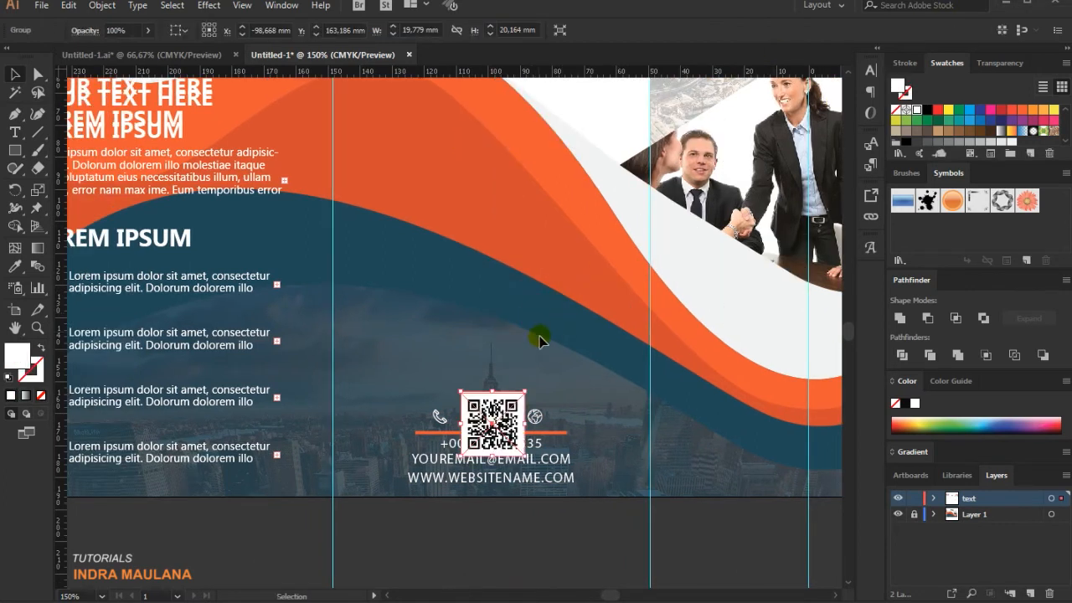
pyautogui.moveTo(507, 399); pyautogui.dragTo(505, 347)
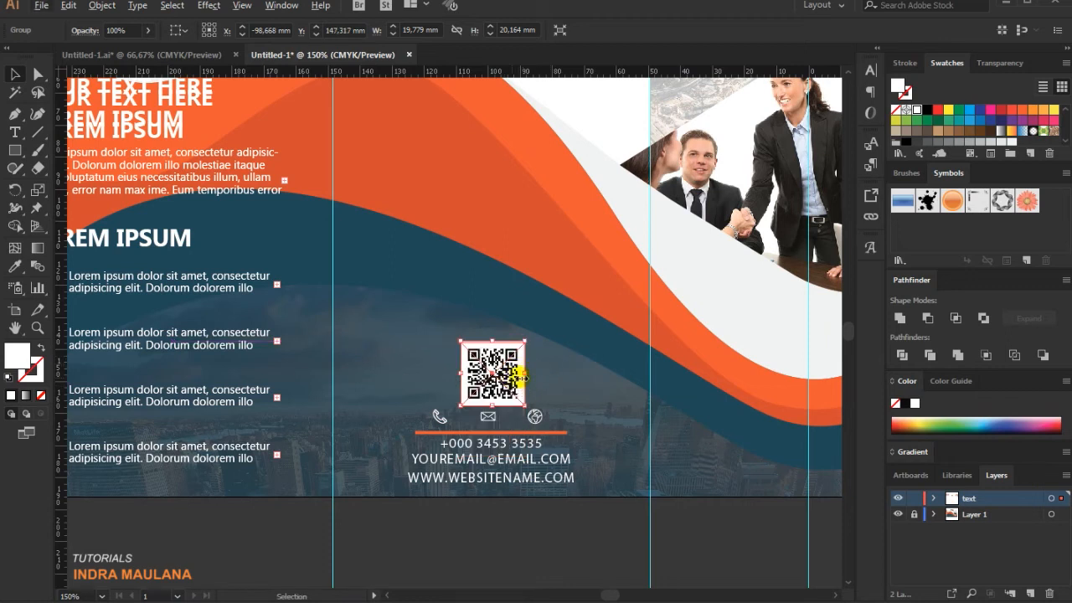
pyautogui.hotkey('shift', 'Up')
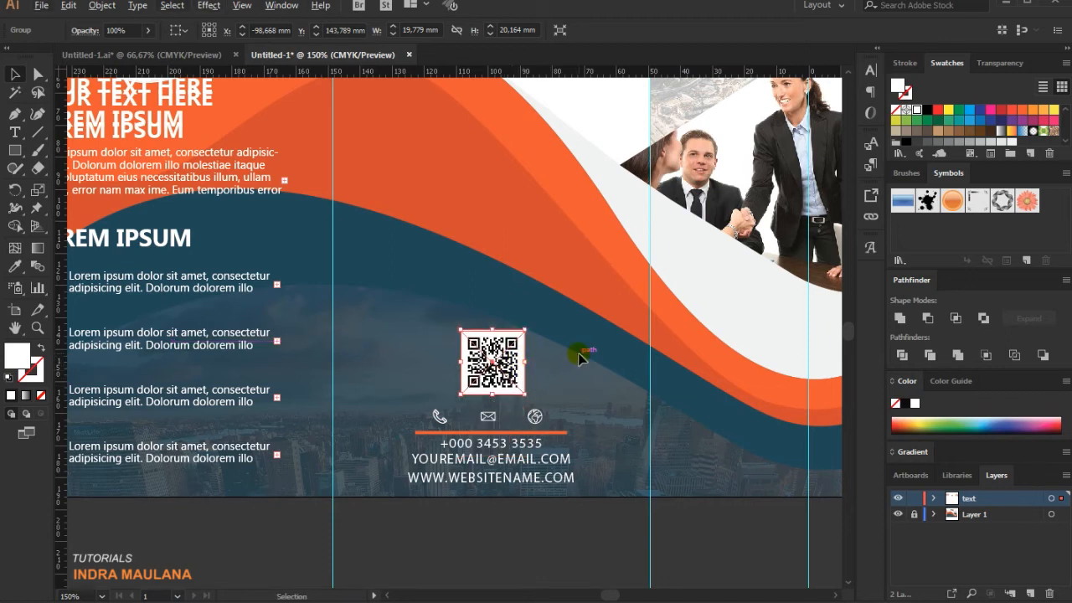
# Shift the QR code horizontally so it sits centred above the contact icons.
pyautogui.hotkey('shift', 'Left')
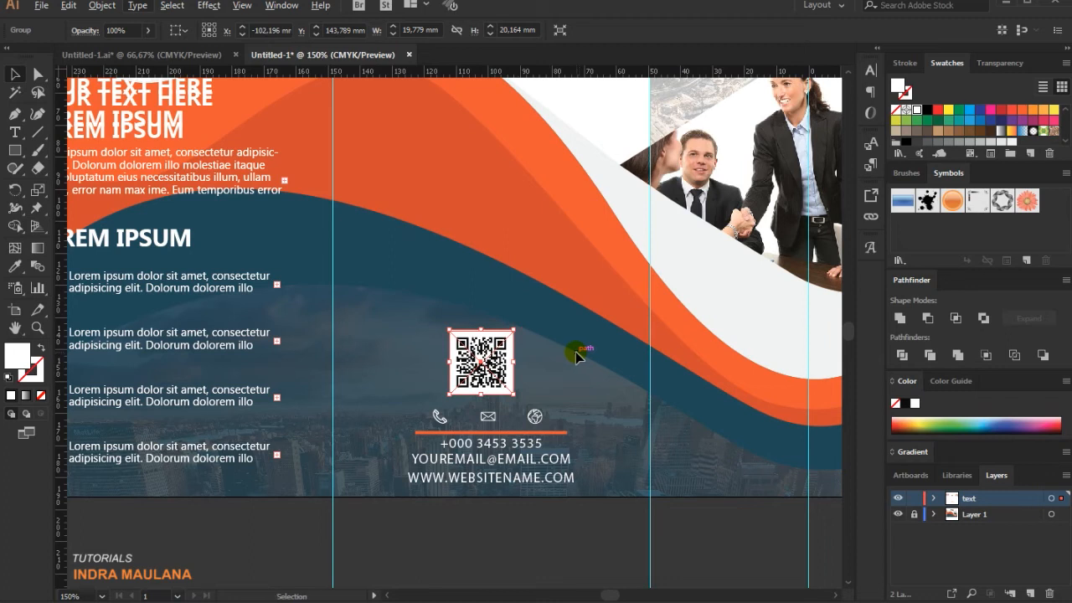
pyautogui.moveTo(476, 356); pyautogui.dragTo(524, 357)
pyautogui.click(572, 350)
pyautogui.scroll(-1, 575, 361)
pyautogui.click(582, 336)
# Unlock Layer 1 and delete the three colour sample squares beside the artboard.
pyautogui.scroll(-1, 586, 512)
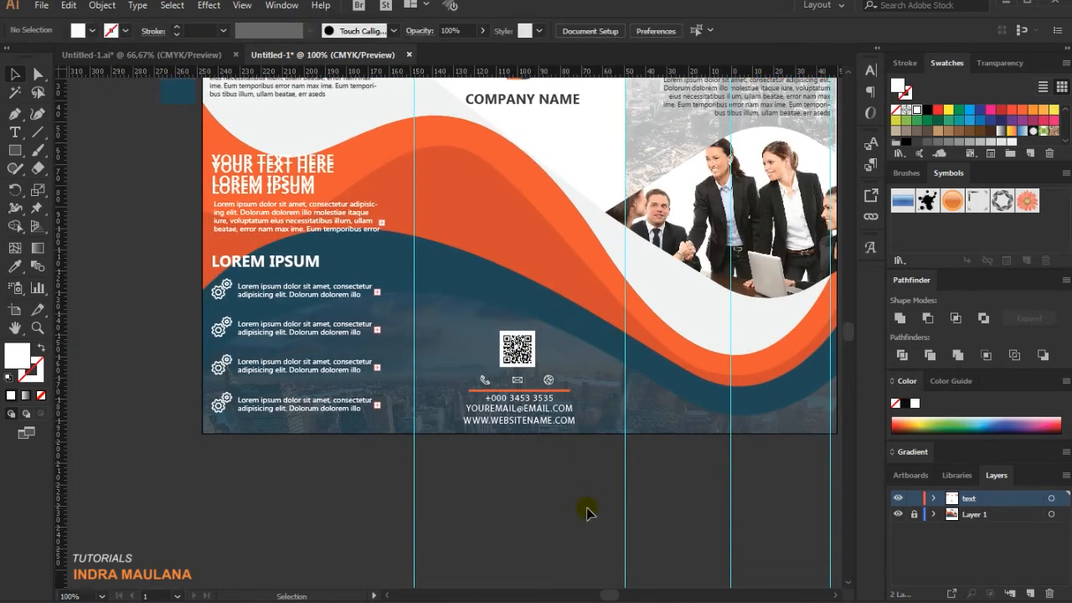
pyautogui.scroll(-1, 591, 521)
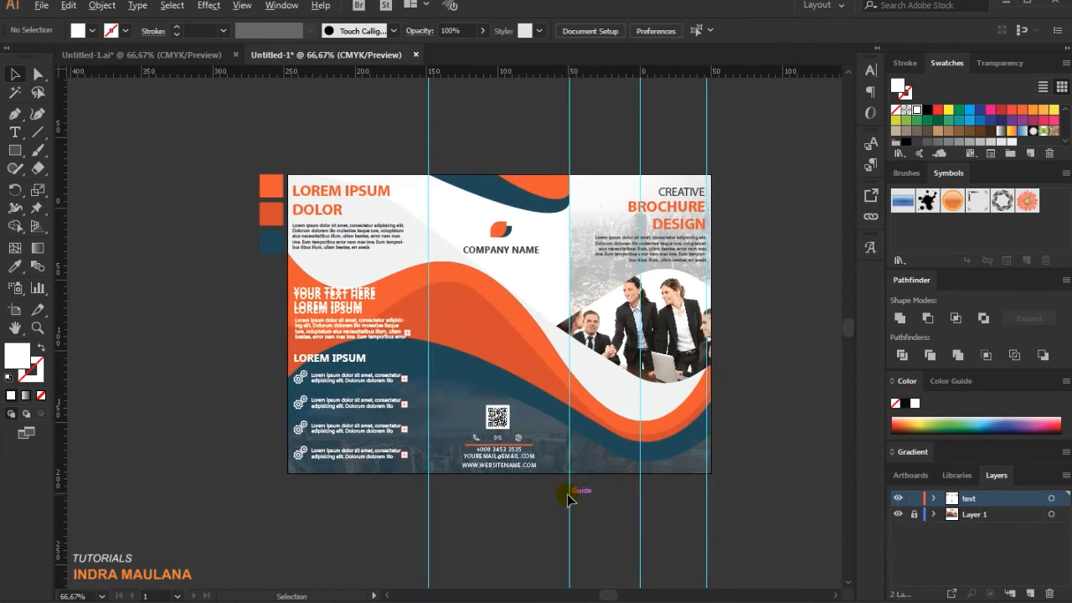
pyautogui.moveTo(617, 409); pyautogui.dragTo(611, 429)
pyautogui.scroll(-1, 711, 285)
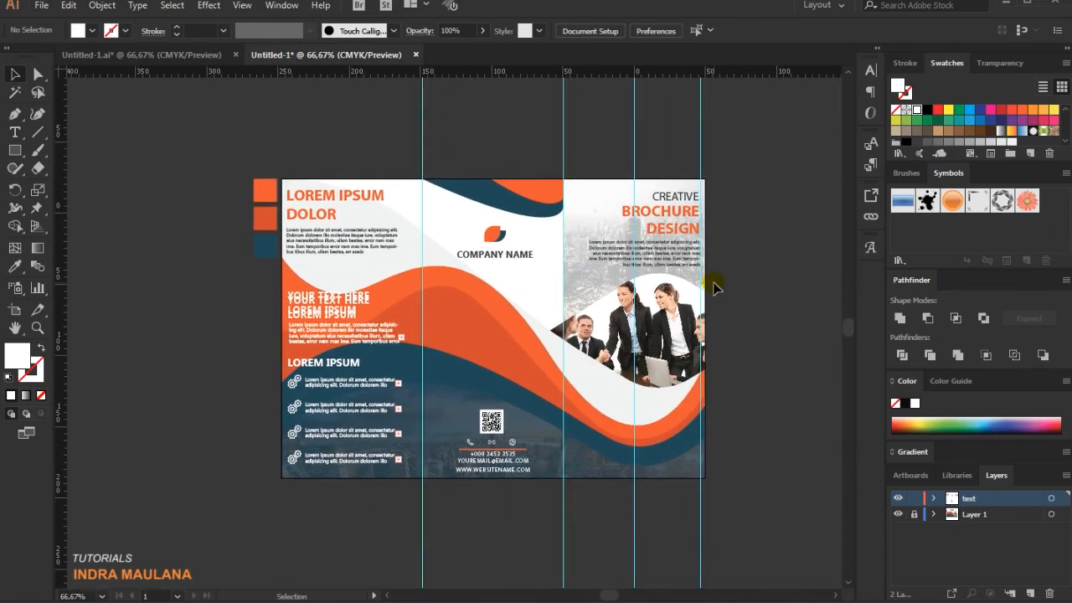
pyautogui.scroll(-6, 712, 285)
pyautogui.scroll(5, 711, 282)
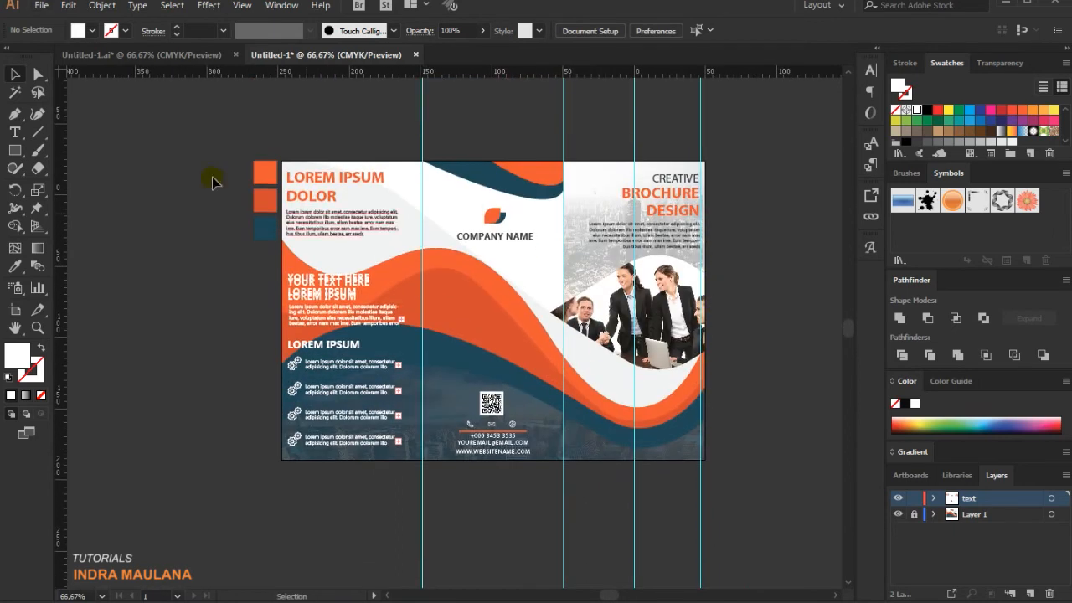
pyautogui.scroll(-1, 285, 365)
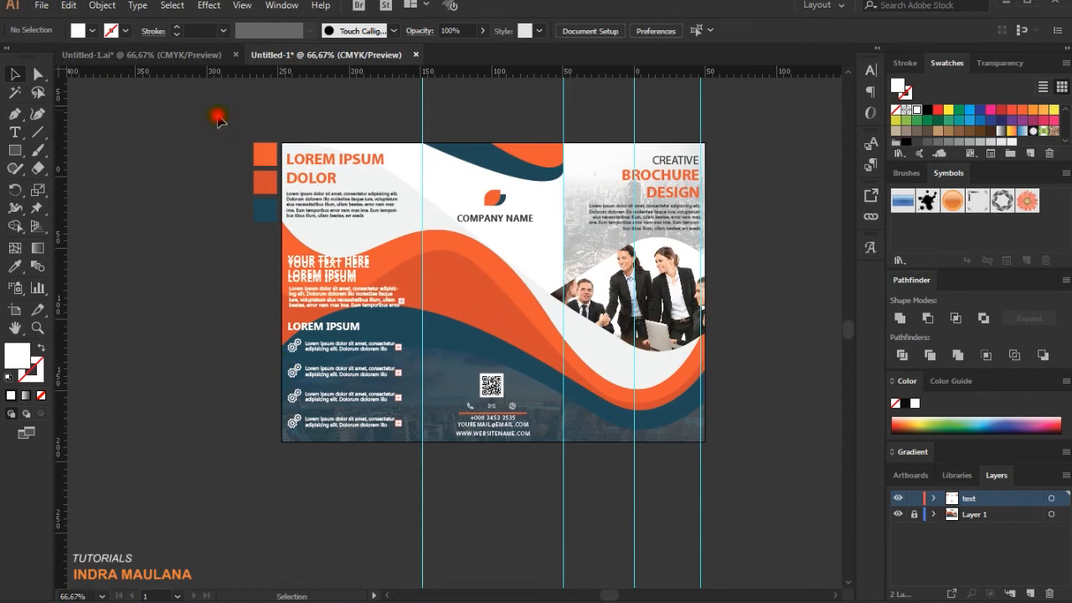
pyautogui.click(201, 352)
pyautogui.moveTo(192, 149); pyautogui.dragTo(252, 237)
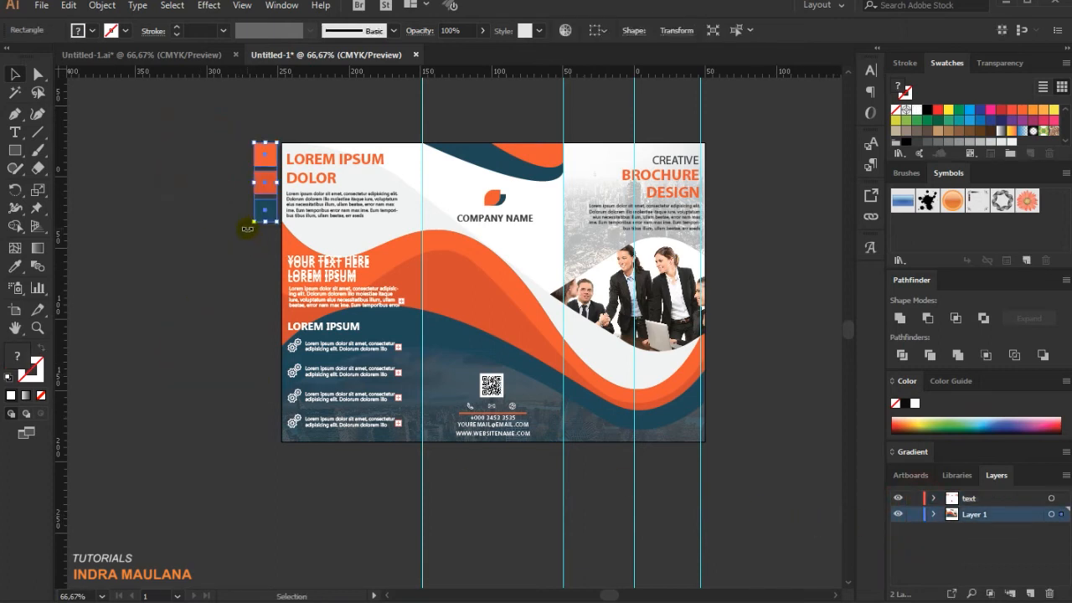
pyautogui.press('Delete')
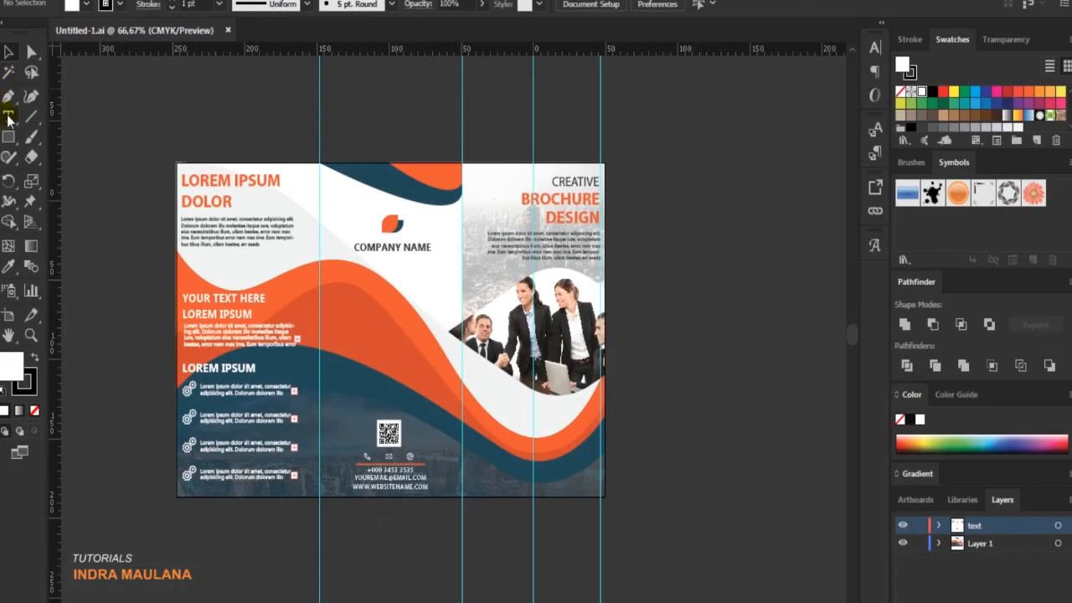
# Draw a white-filled rectangle on Layer 1 covering the entire brochure artboard.
pyautogui.click(8, 137)
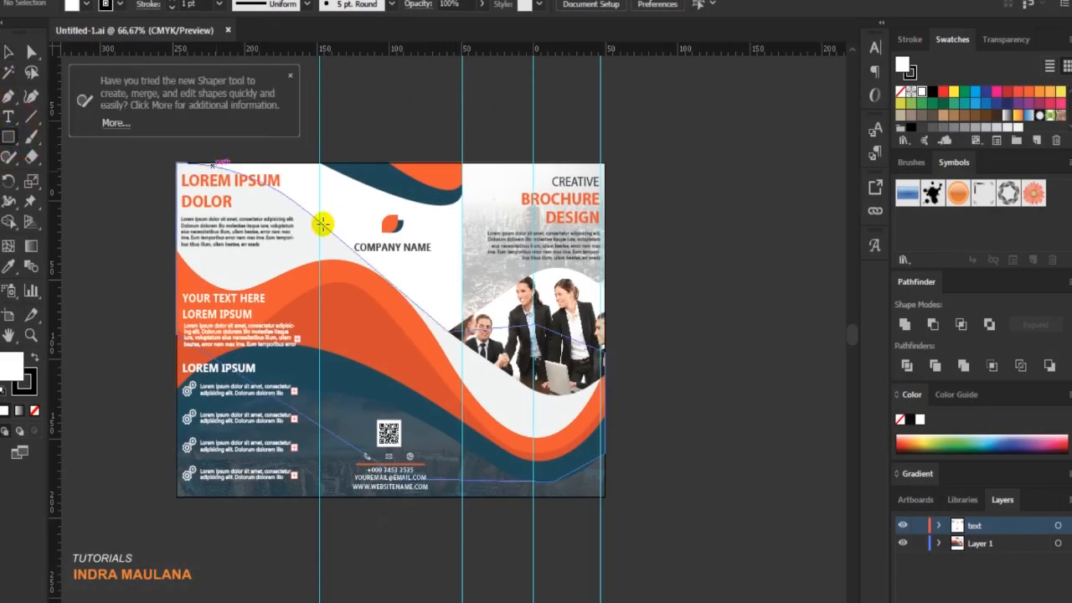
pyautogui.click(988, 545)
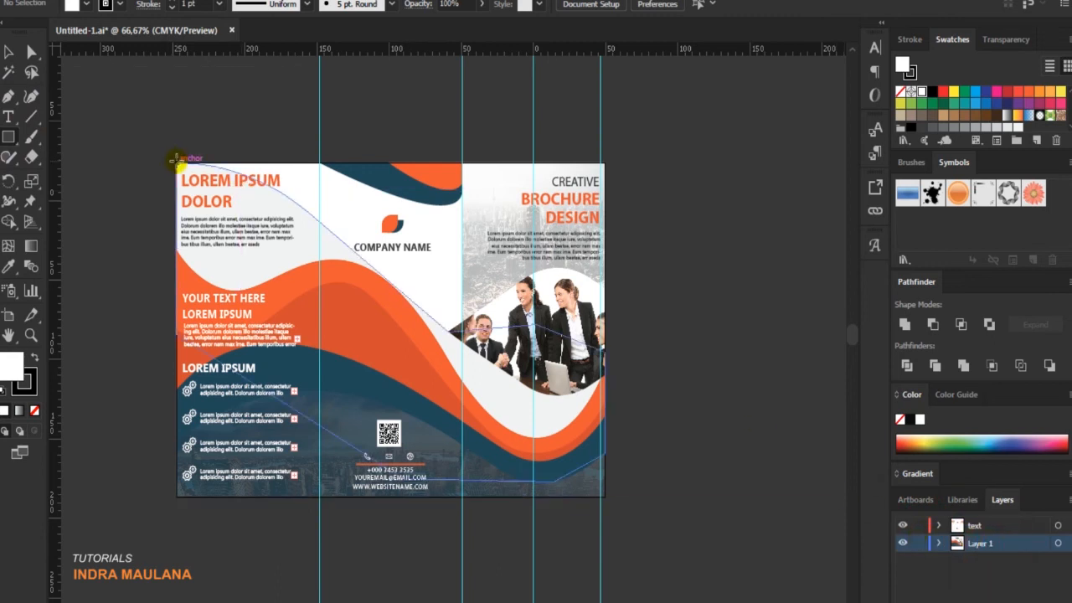
pyautogui.moveTo(180, 162); pyautogui.dragTo(603, 495)
pyautogui.click(9, 52)
pyautogui.click(921, 93)
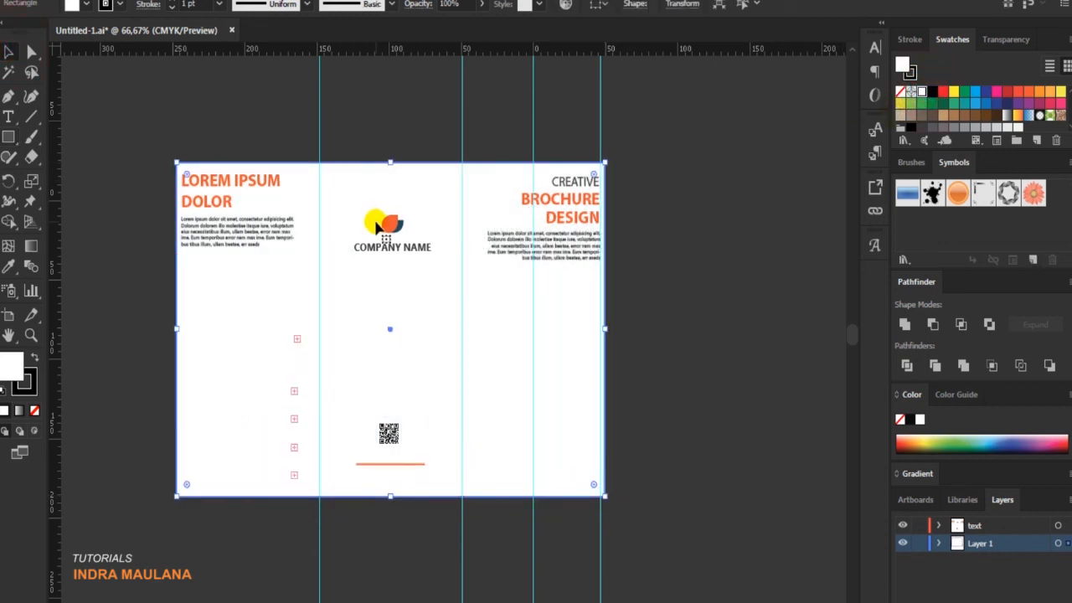
# Send the white full-page rectangle to the back of Layer 1 and deselect it.
pyautogui.rightClick(466, 206)
pyautogui.moveTo(592, 475)
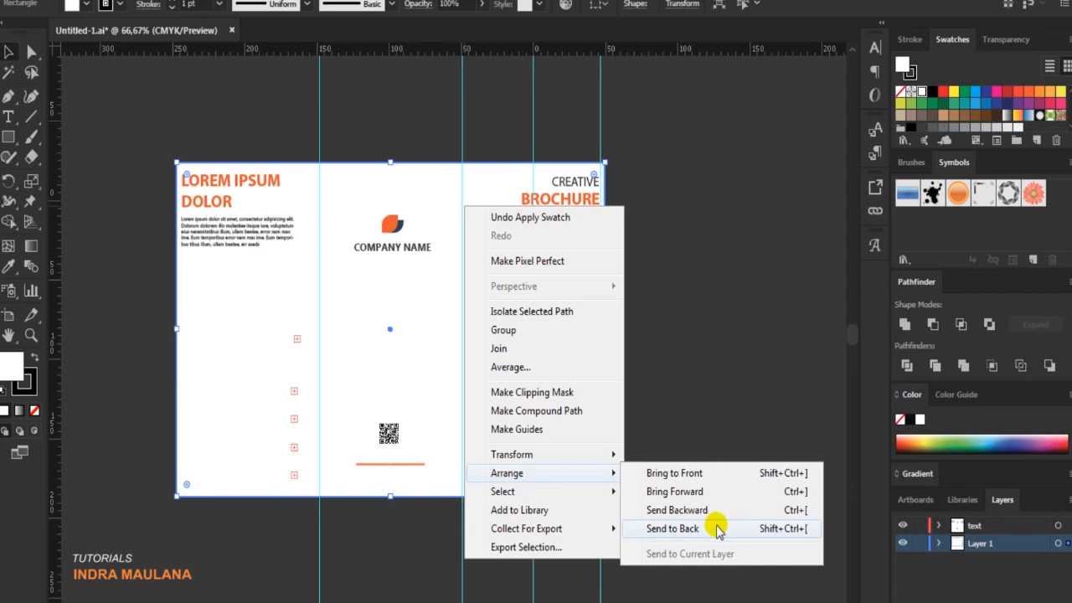
pyautogui.click(711, 527)
pyautogui.click(746, 271)
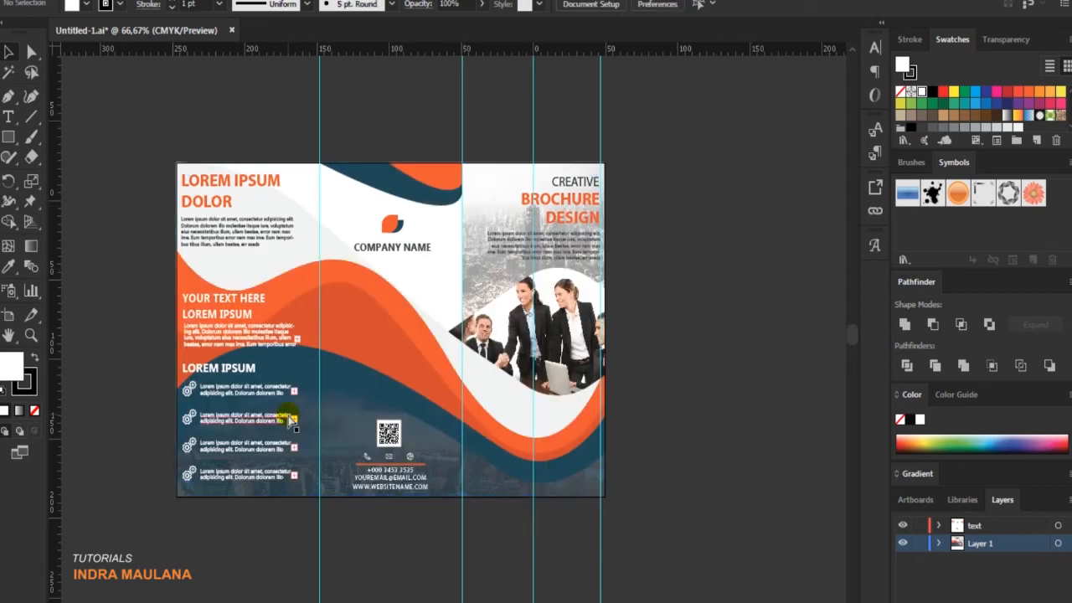
# Hide the guides and leave the brochure artwork with nothing selected.
pyautogui.click(359, 426)
pyautogui.moveTo(359, 427); pyautogui.dragTo(427, 430)
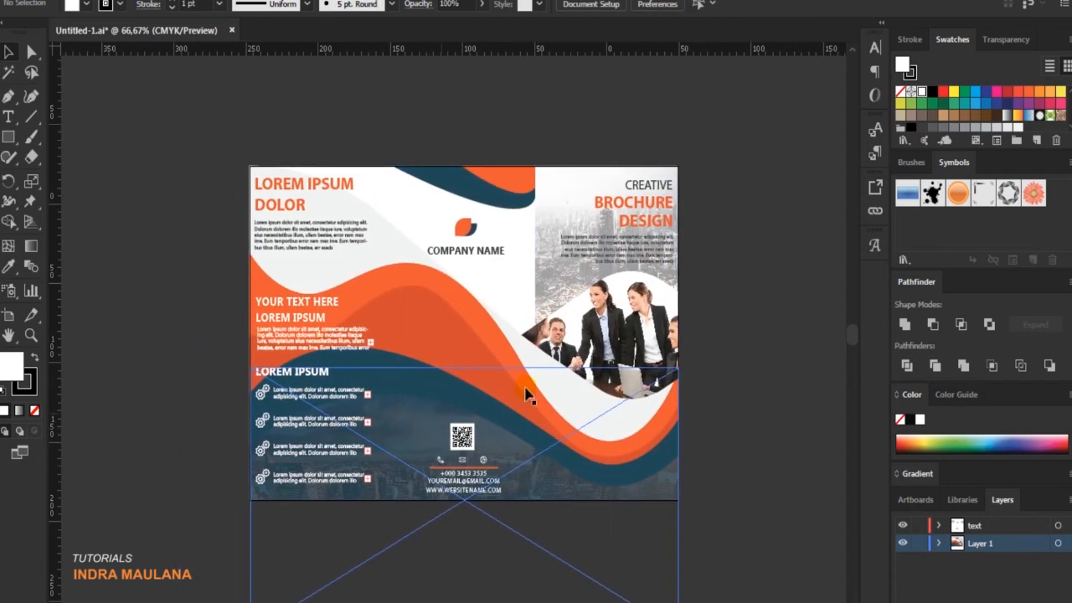
pyautogui.click(730, 426)
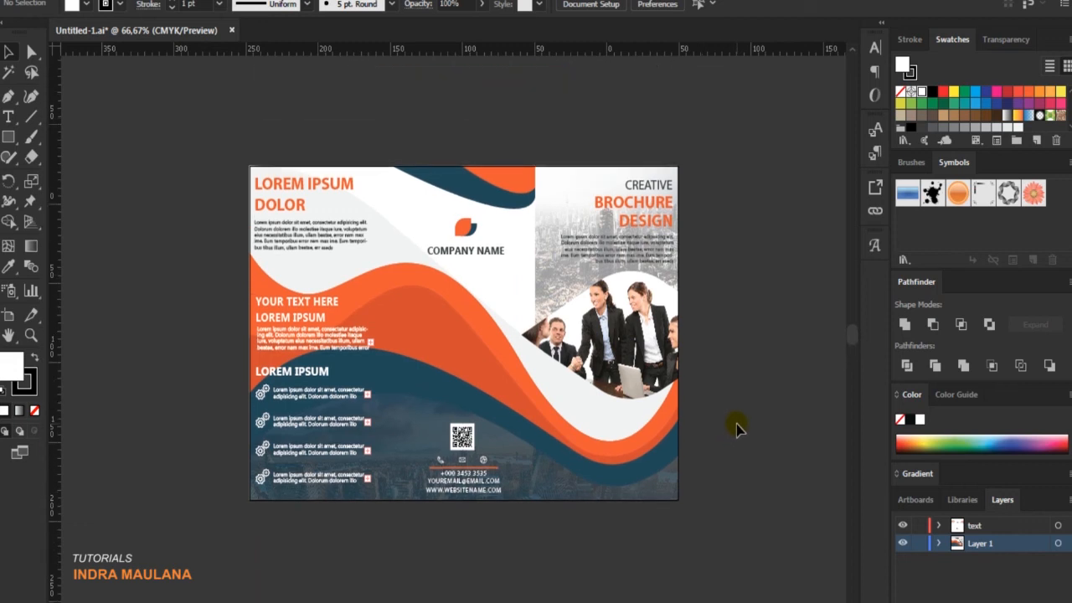
# Examine the finished trifold brochure up close and as a whole, checking all three panels.
pyautogui.scroll(1, 737, 424)
pyautogui.moveTo(557, 357); pyautogui.dragTo(688, 406)
pyautogui.scroll(2, 819, 188)
pyautogui.scroll(-4, 819, 188)
pyautogui.scroll(3, 819, 188)
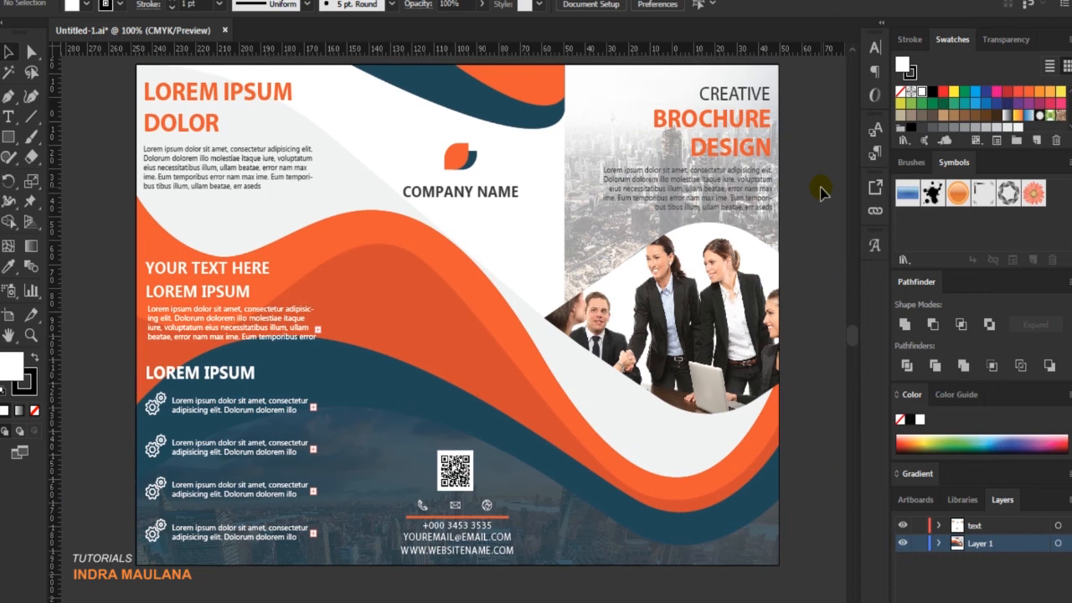
pyautogui.scroll(-5, 821, 192)
pyautogui.scroll(3, 825, 196)
pyautogui.scroll(3, 825, 196)
pyautogui.scroll(-4, 825, 197)
pyautogui.scroll(2, 824, 197)
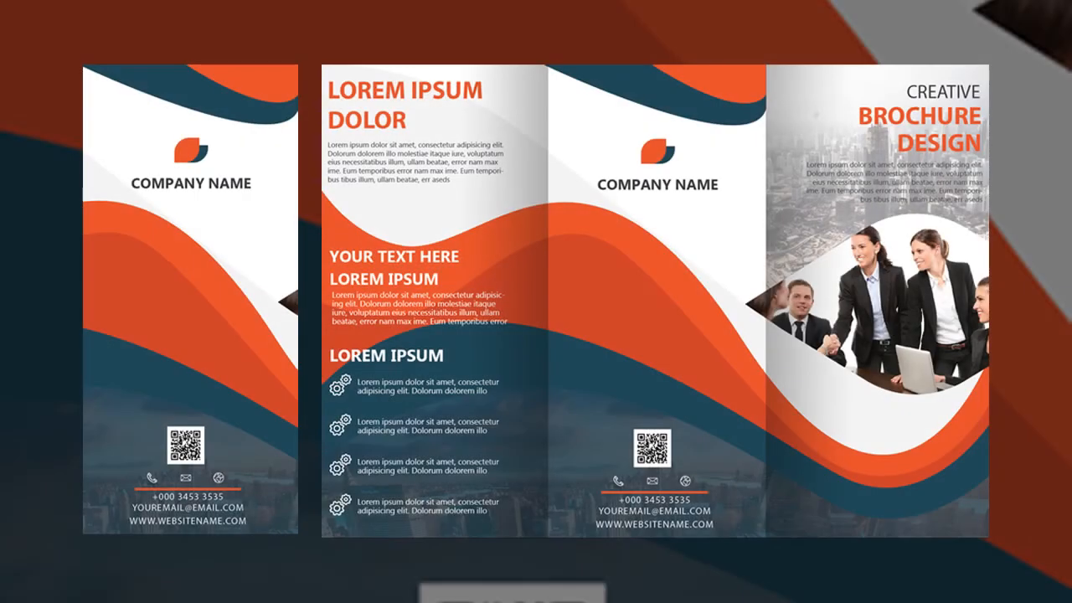